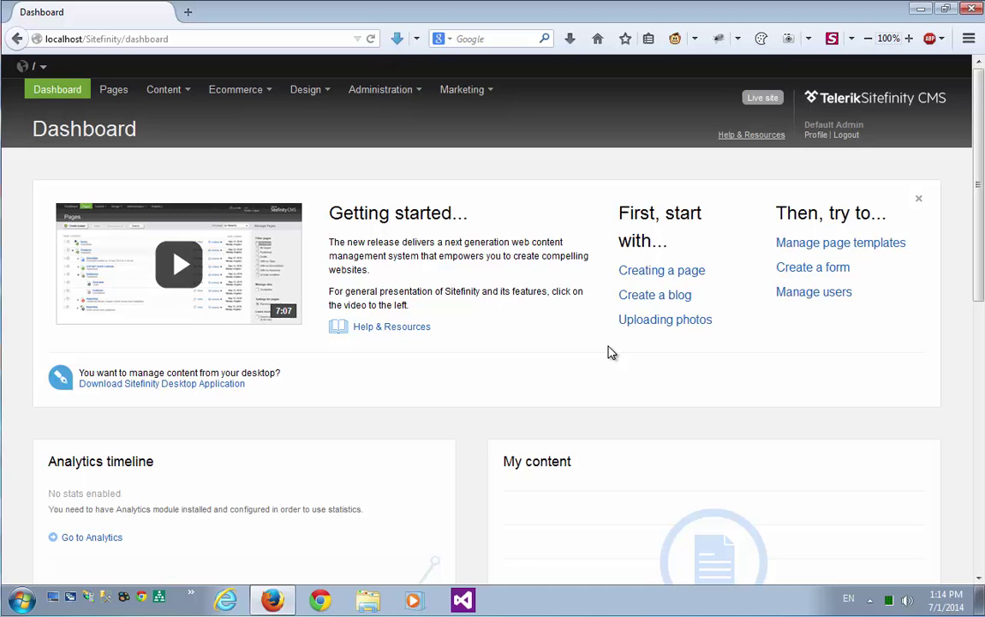
Step: Install the Audit Trail module from Modules & Services and return to the dashboard
left_click(385, 90)
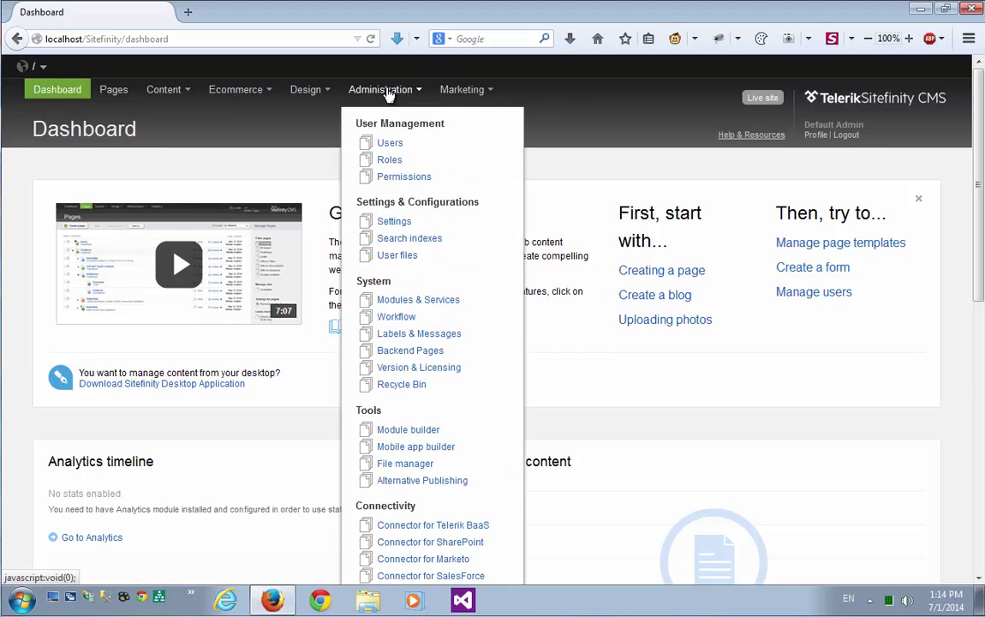
left_click(413, 301)
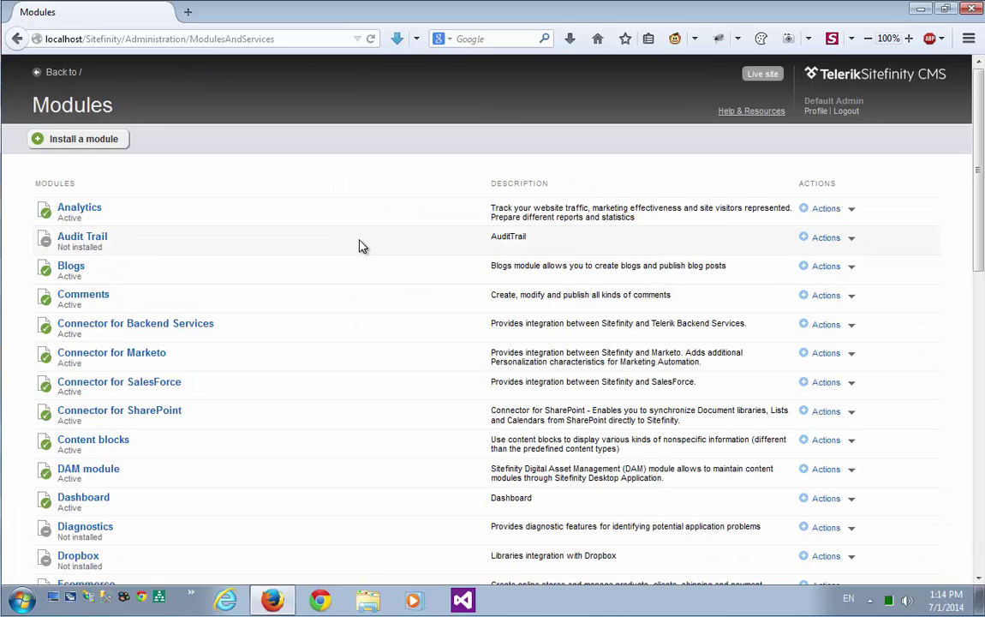
left_click(838, 241)
left_click(838, 267)
left_click(56, 72)
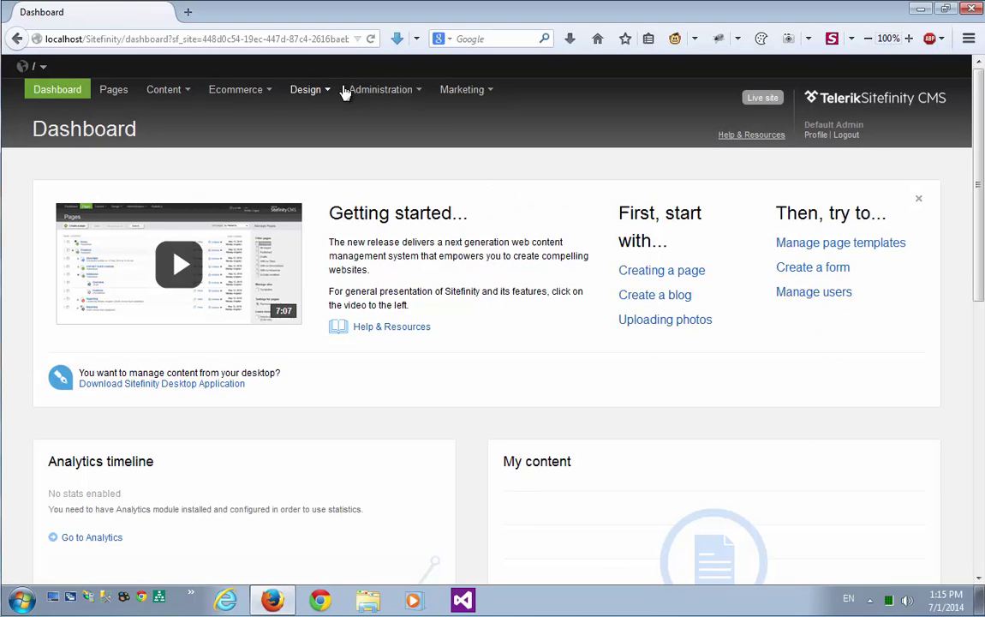
Step: Review the Audit section of the advanced settings, including logging options and the Elasticsearch address, and return to the dashboard
mouse_move(374, 97)
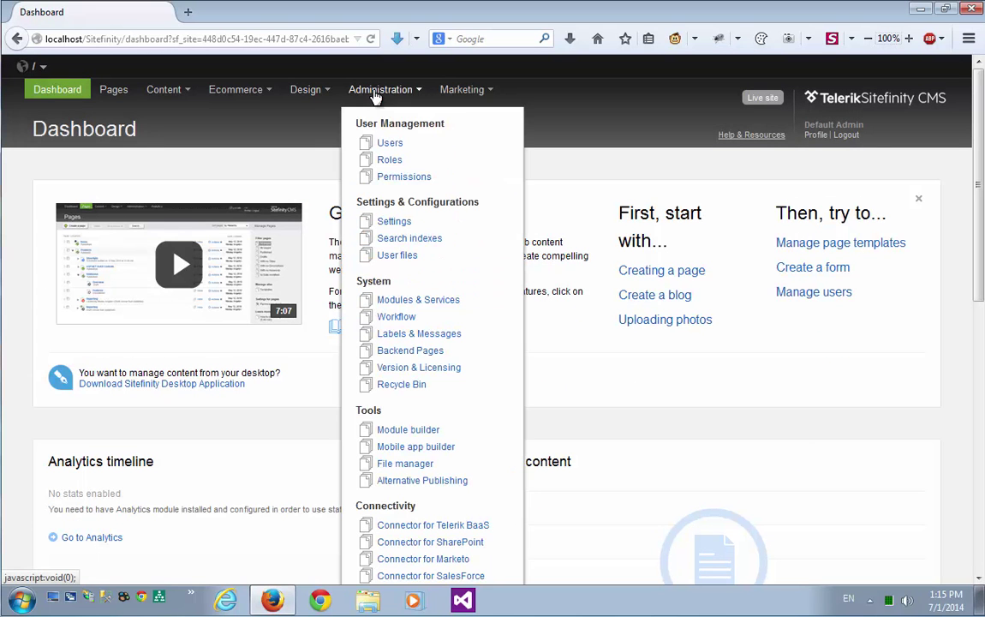
left_click(395, 222)
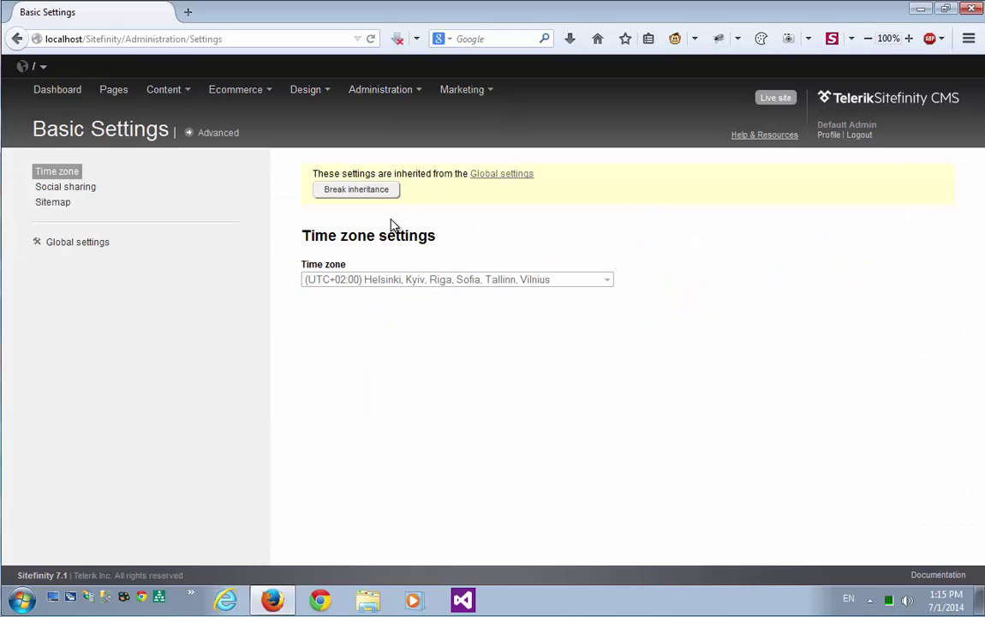
left_click(216, 134)
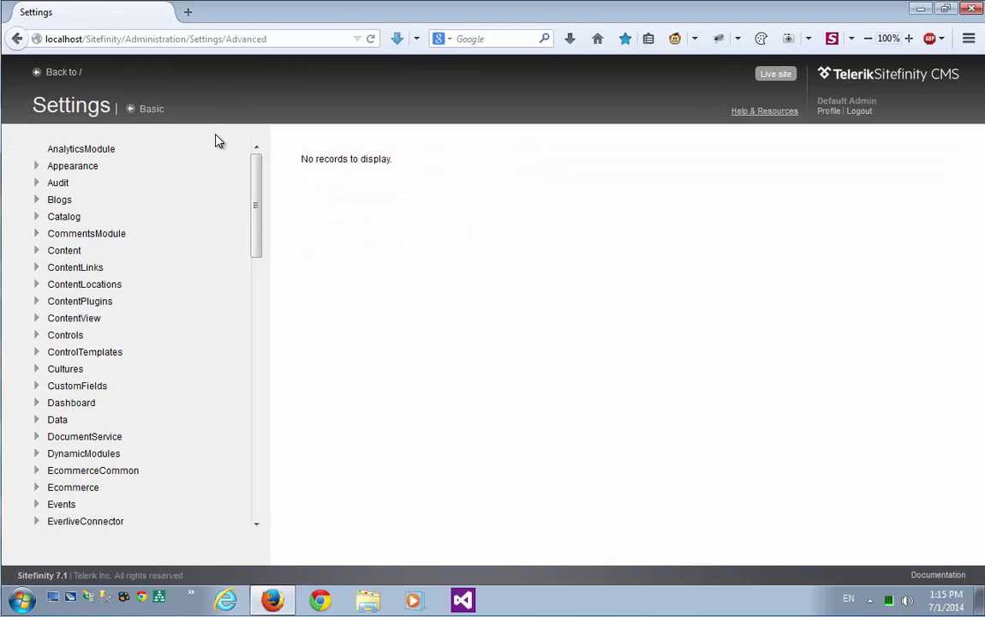
left_click(59, 184)
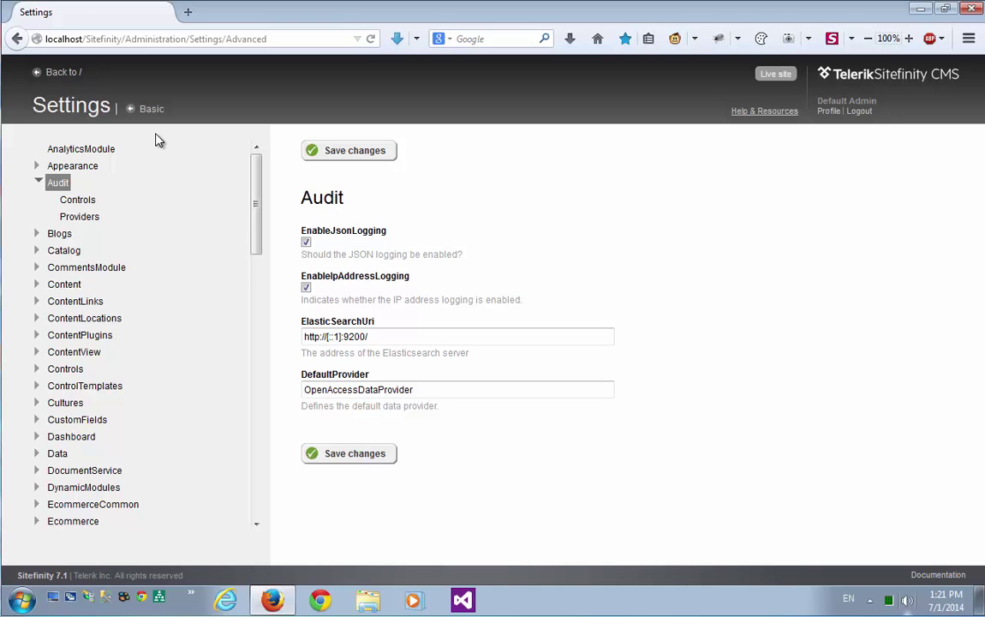
left_click(72, 74)
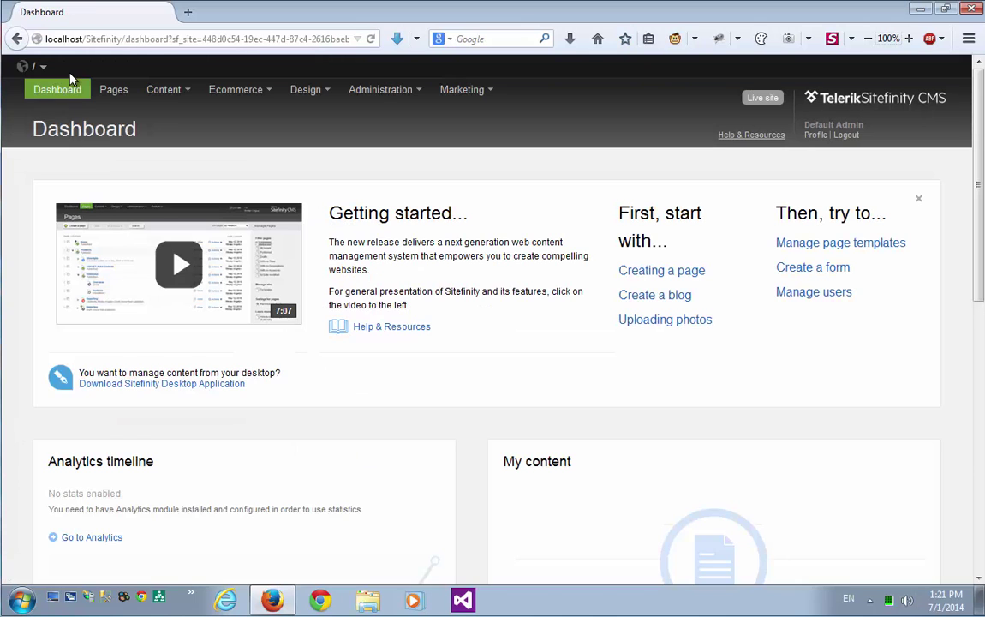
Step: Create a top-level page named Hello with the Right Sidebar, Header, Footer template and continue to adding its content
left_click(106, 90)
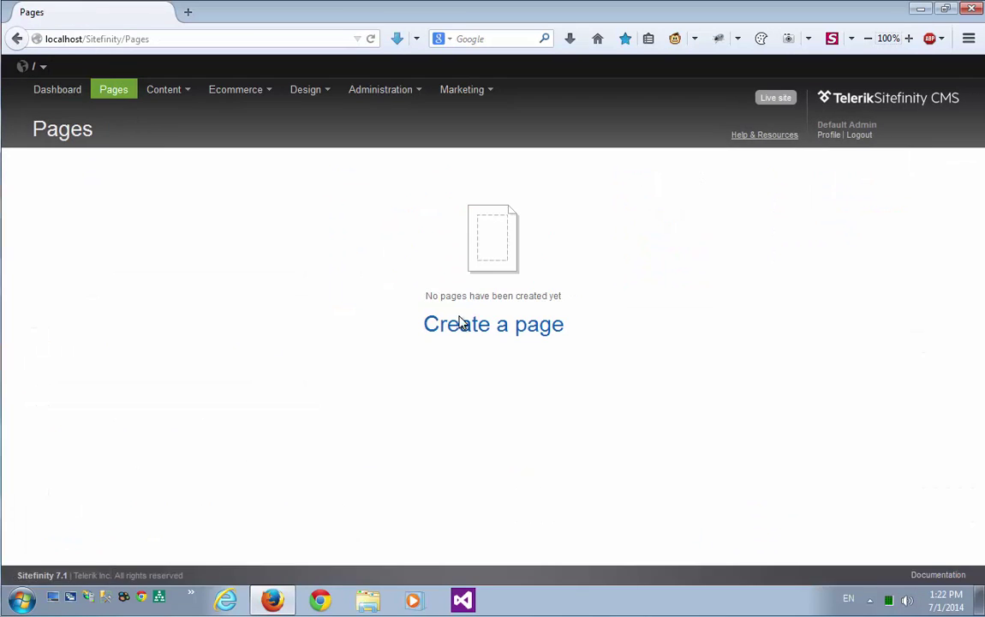
left_click(463, 324)
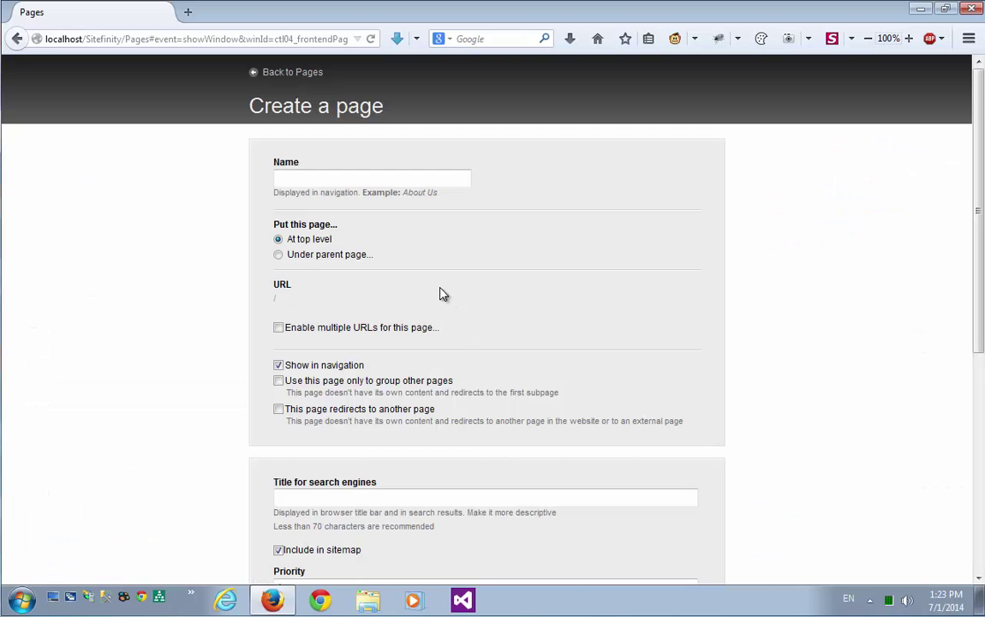
left_click(385, 179)
type("Hello")
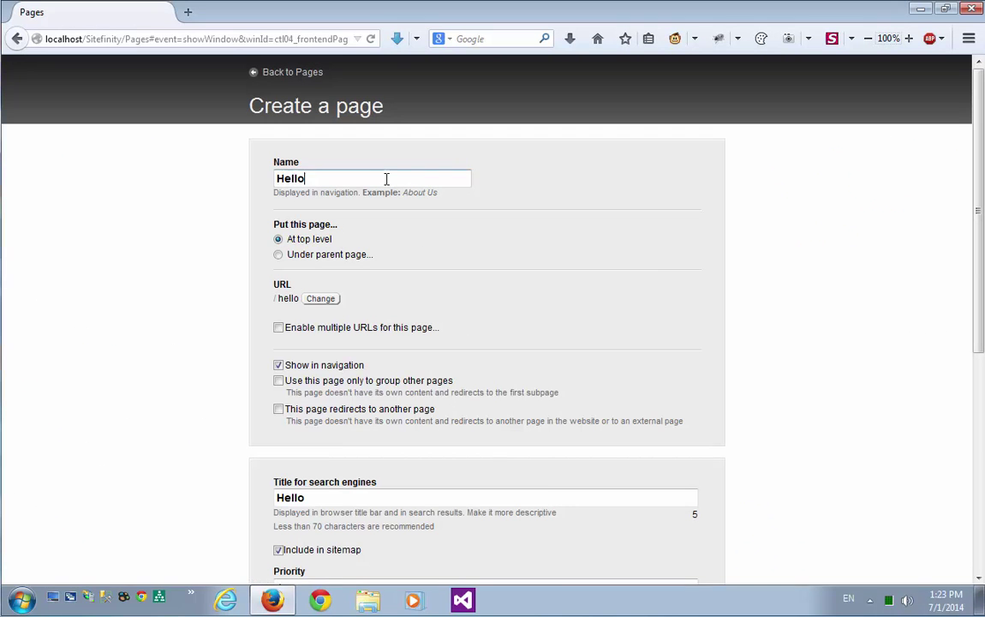
scroll(476, 206, "down", 2)
scroll(477, 208, "down", 8)
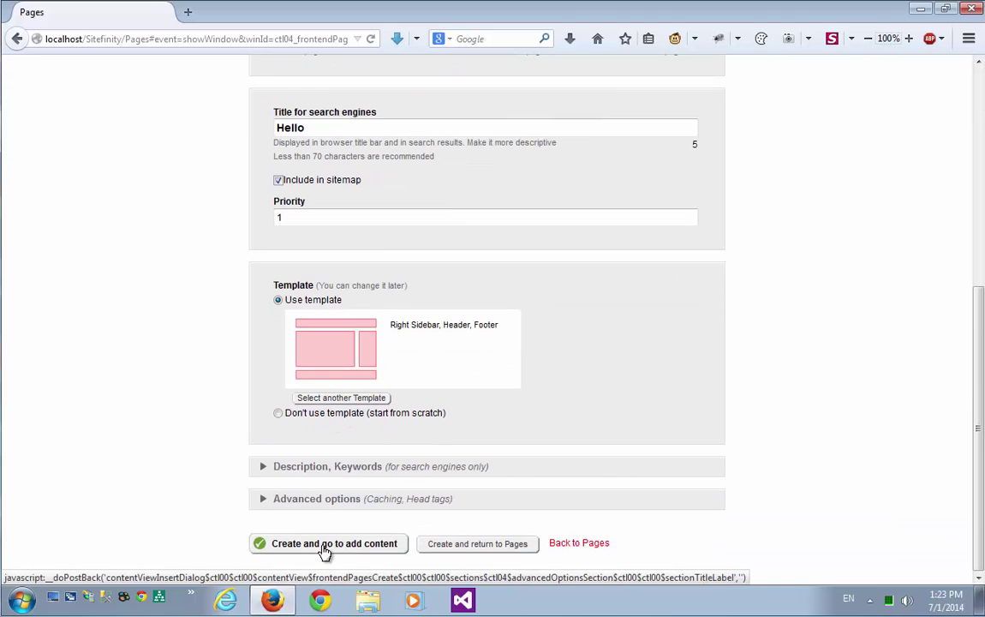
left_click(326, 541)
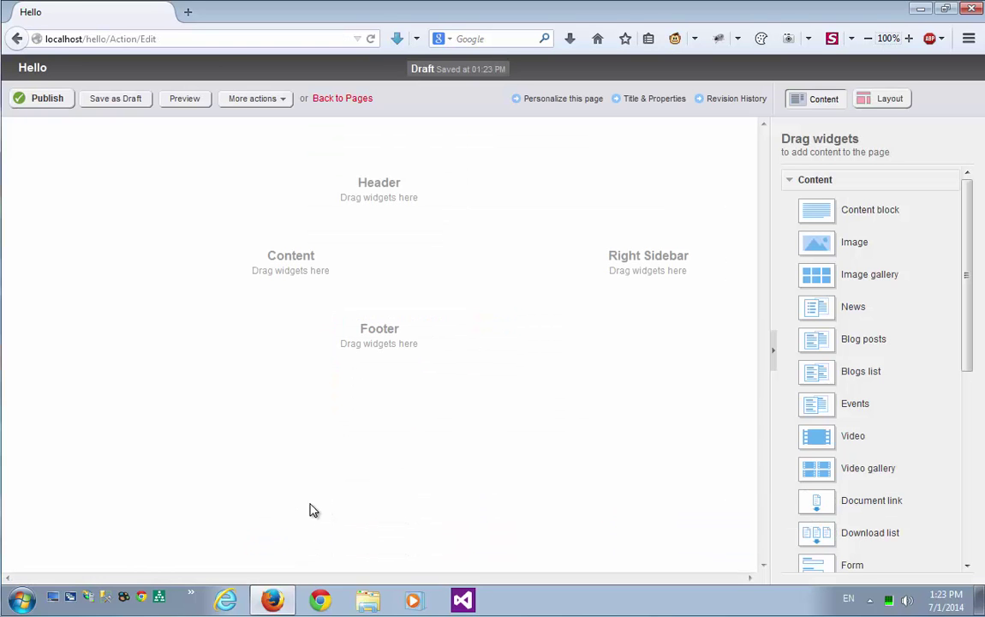
Step: Add a content block containing "Hello, World!" between the page's header and content areas, and publish the page
left_click_drag(814, 210, 365, 266)
left_click(373, 286)
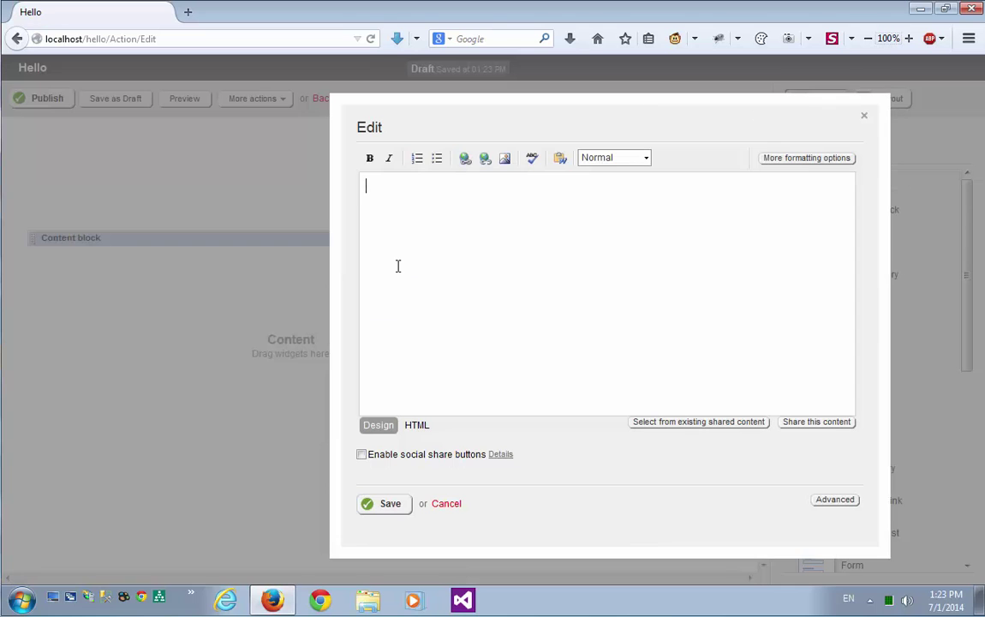
type("Hellow")
key("BackSpace")
type(", World!")
left_click(387, 504)
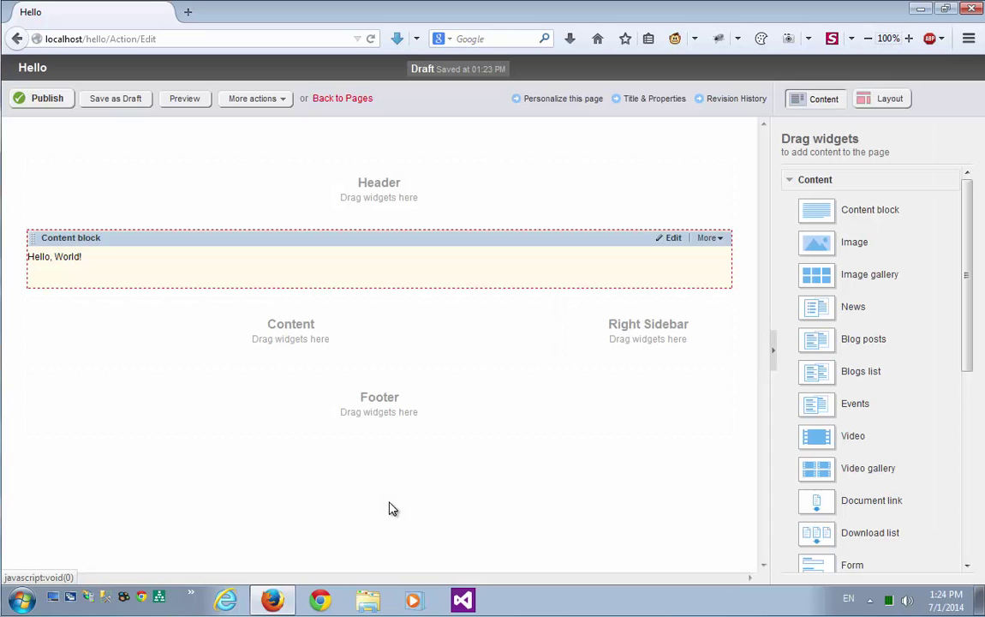
left_click(48, 101)
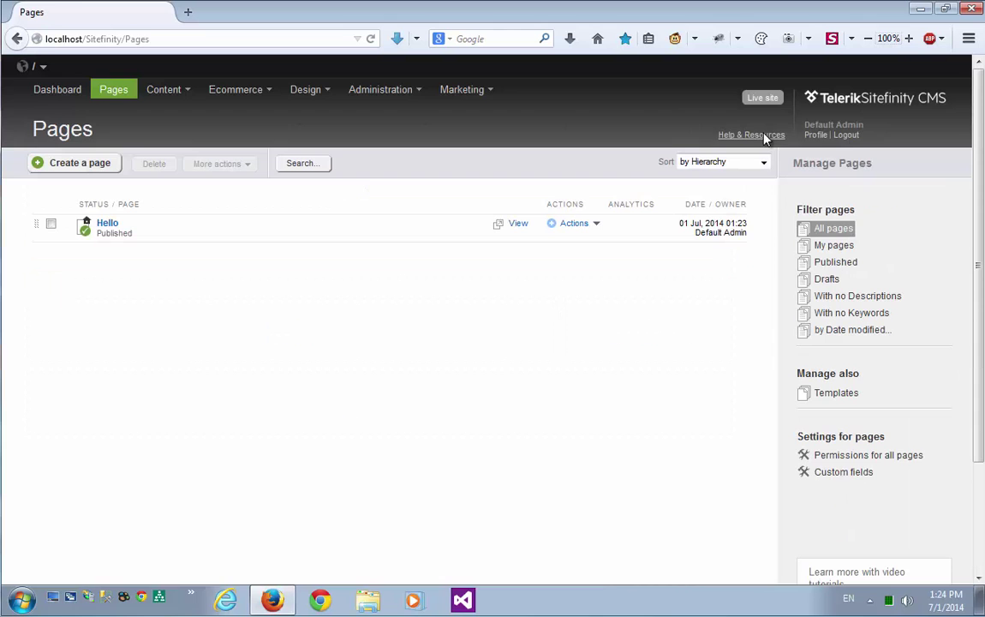
Step: Log out of the backend and go to localhost/sitefinity to reach the login page
left_click(846, 137)
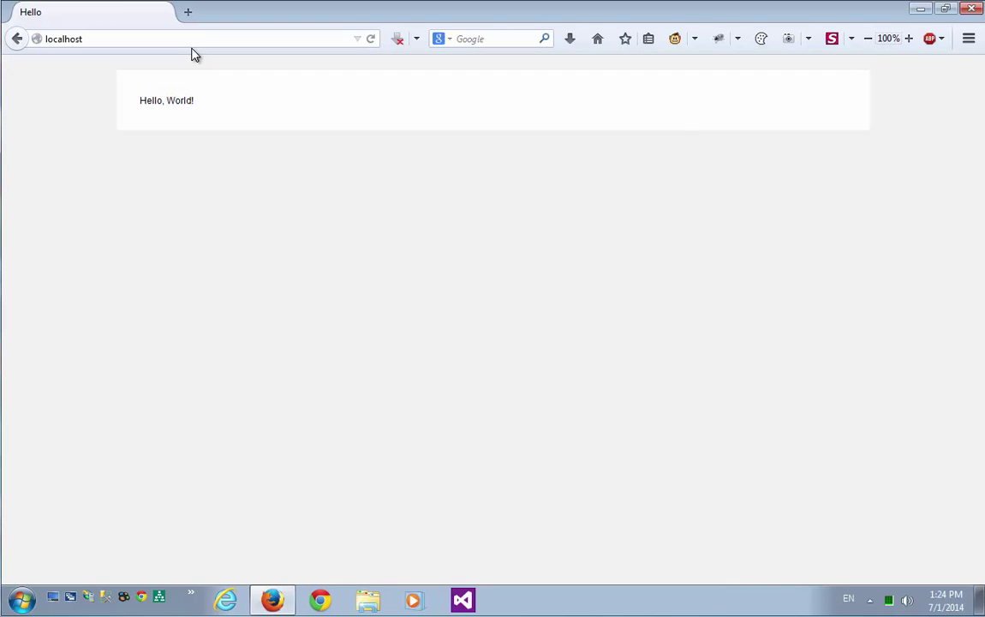
left_click(203, 39)
left_click(202, 40)
type("/sitefinity")
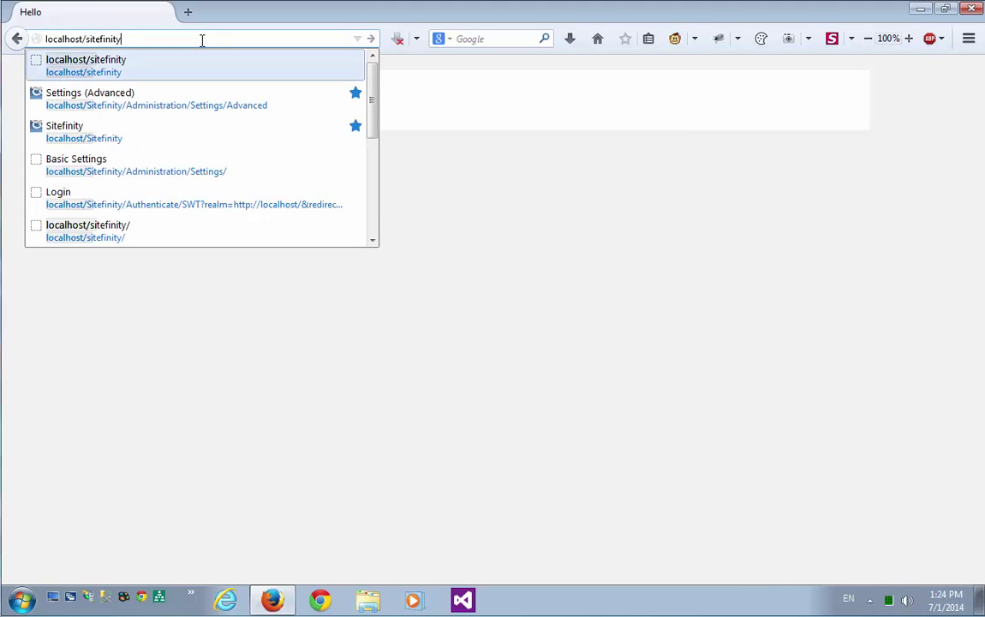
key("Return")
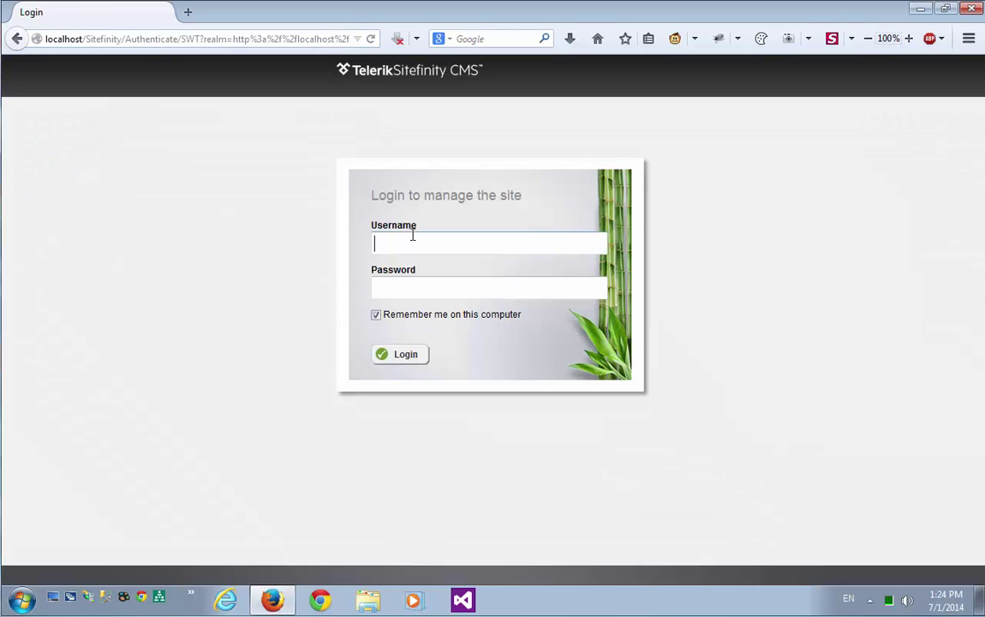
Step: Log back in to the backend with the saved administrator credentials
left_click(411, 236)
type("a")
key("Down")
key("Down")
key("Return")
key("Return")
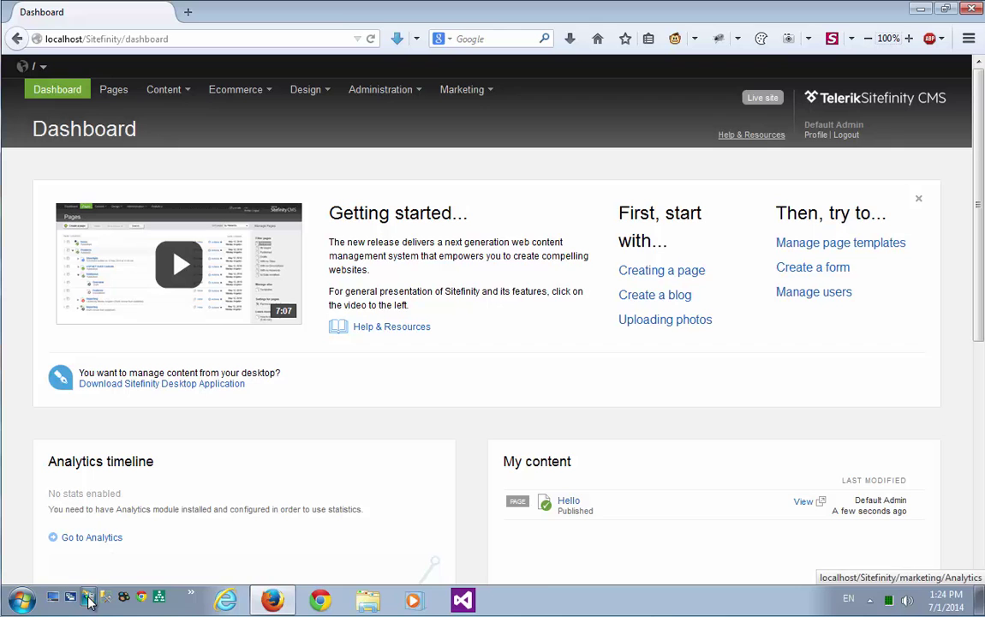
Step: Switch to IIS Manager and open the Default Web Site's folder in Windows Explorer
left_click(89, 602)
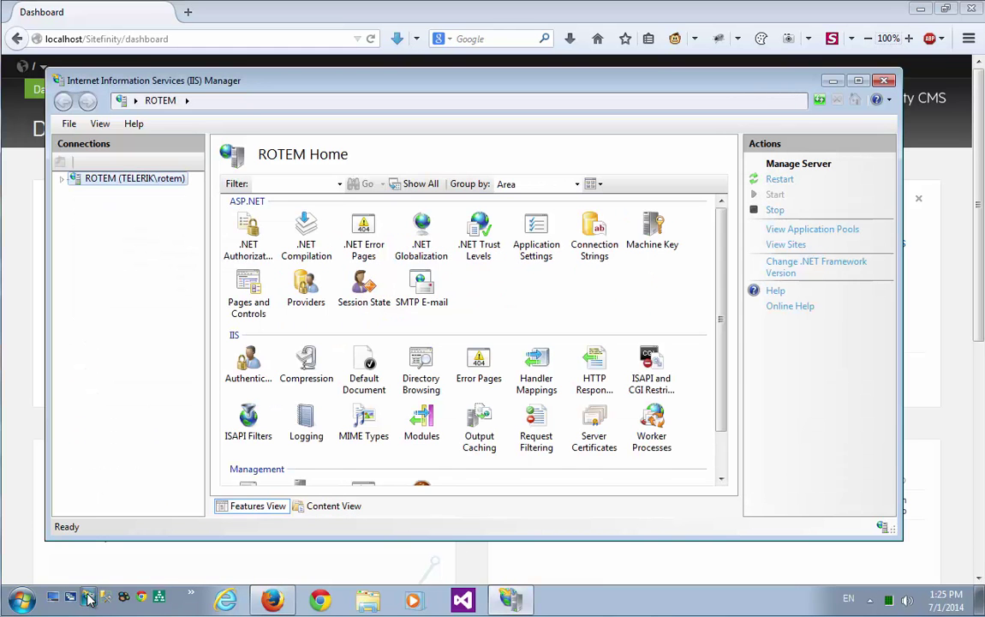
left_click(62, 179)
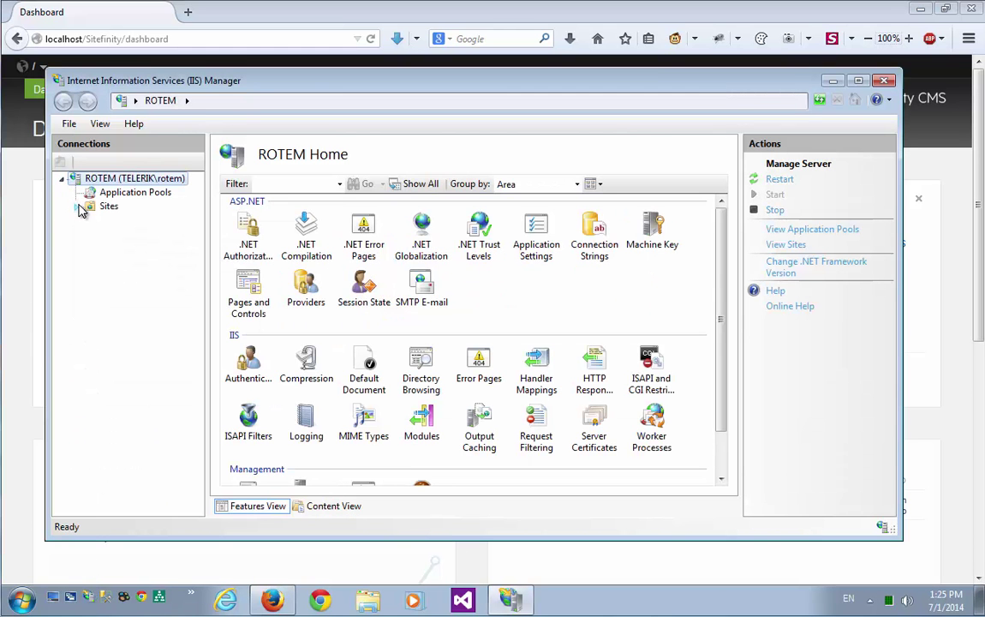
left_click(76, 206)
left_click(120, 220)
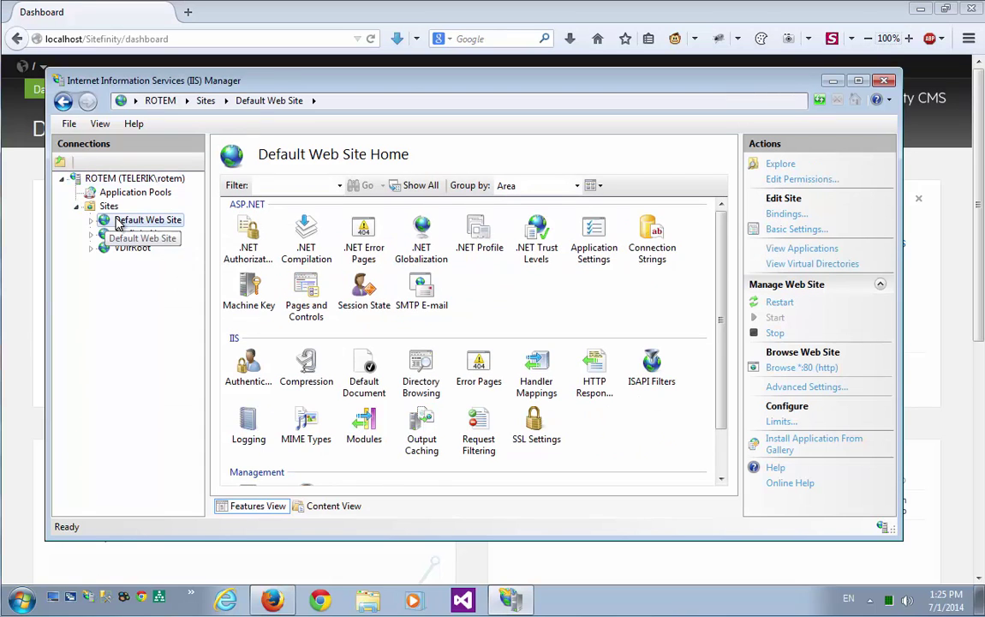
left_click(780, 165)
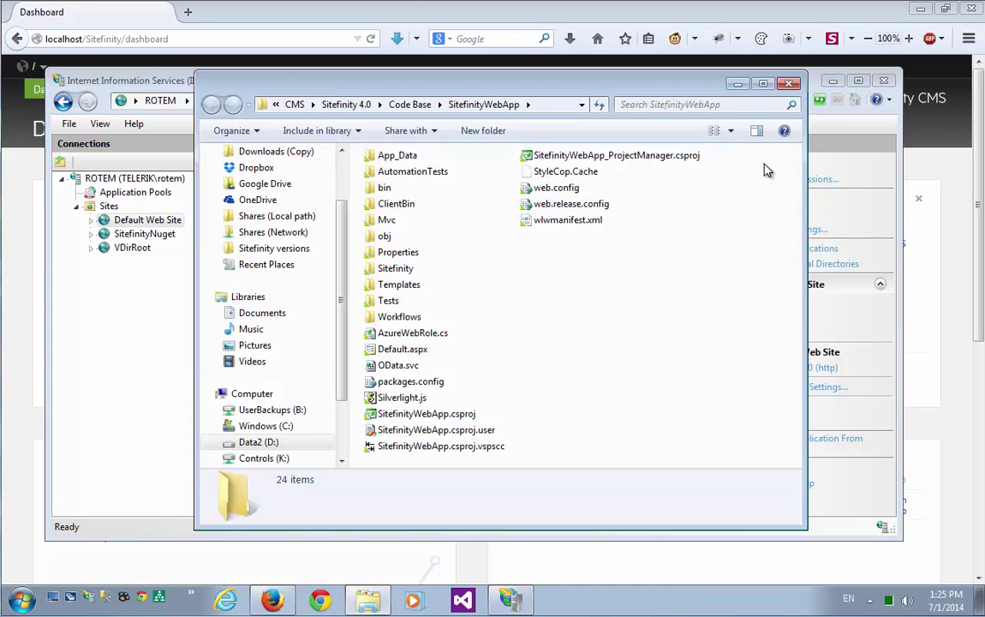
Step: Open Audit.2014-07-01.log from the App_Data\Sitefinity\Logs folder in Notepad++
double_click(394, 157)
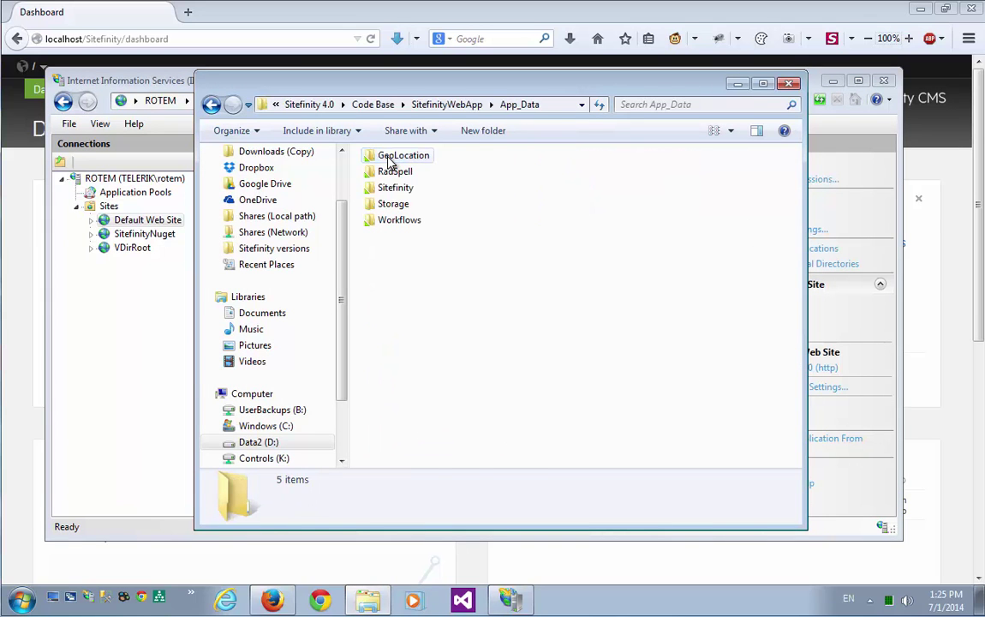
double_click(390, 188)
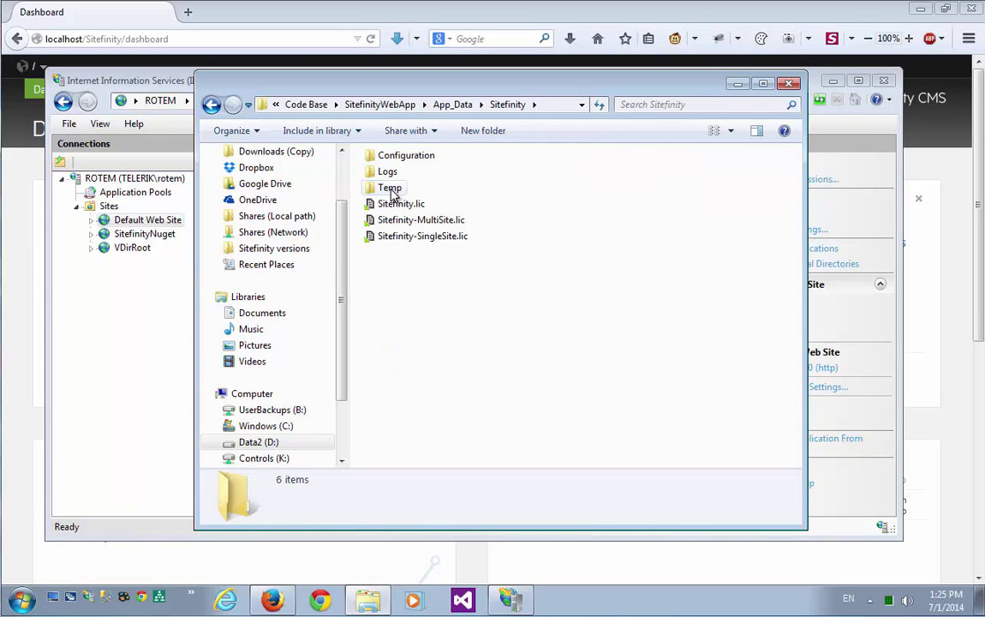
double_click(388, 174)
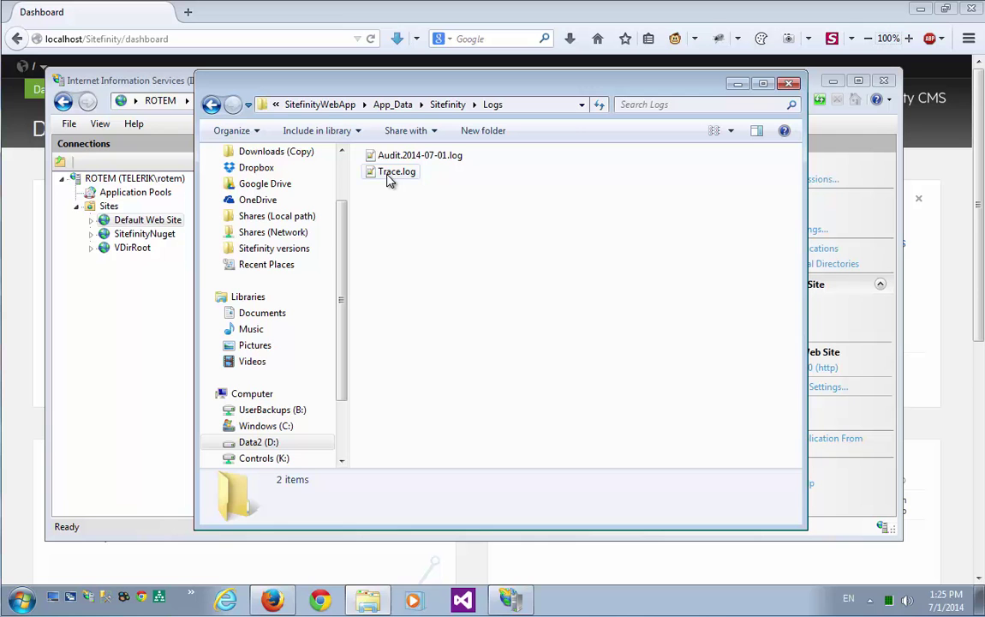
left_click(388, 161)
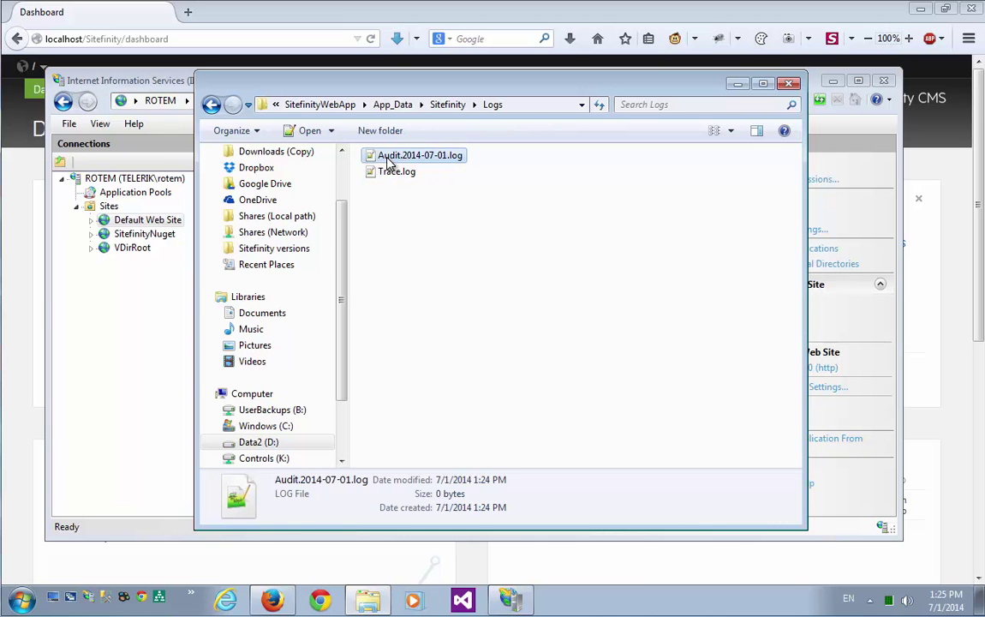
right_click(387, 161)
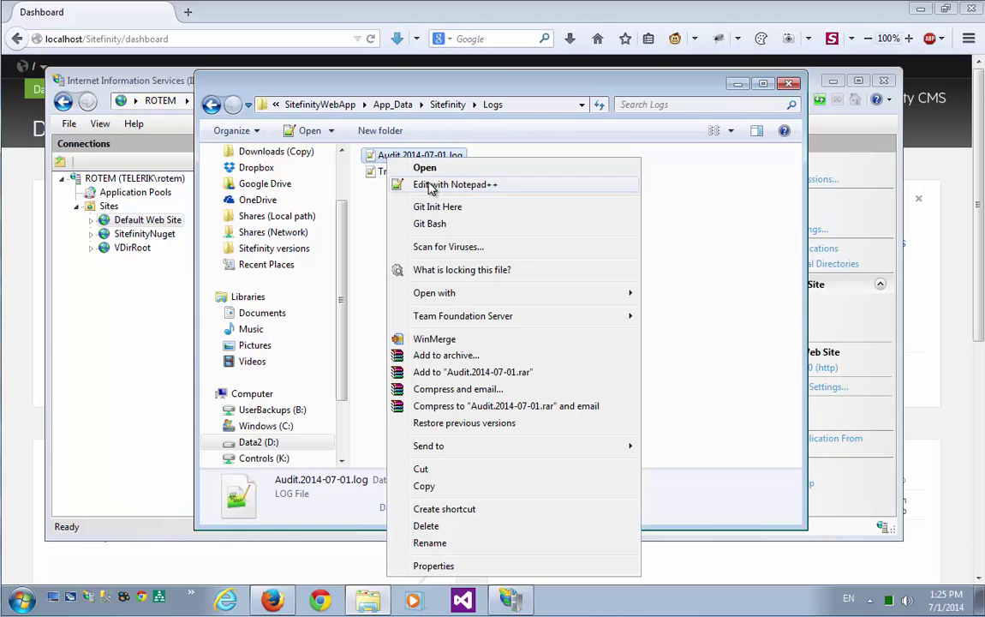
left_click(431, 185)
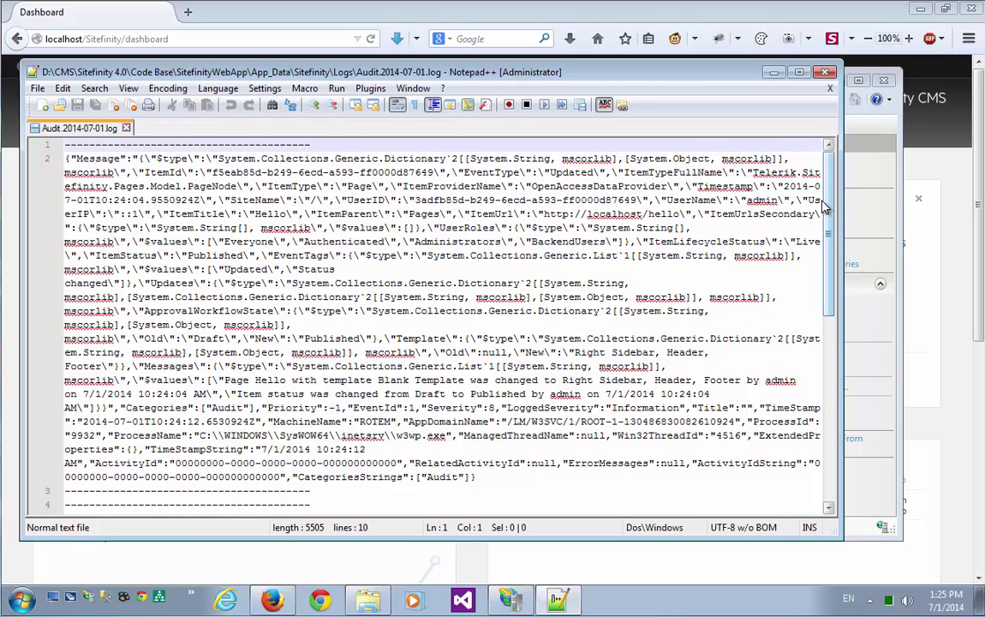
Step: Examine the audit log entries for the page type, user roles and logout event, and close the log
left_click_drag(114, 186, 233, 185)
scroll(316, 257, "down", 4)
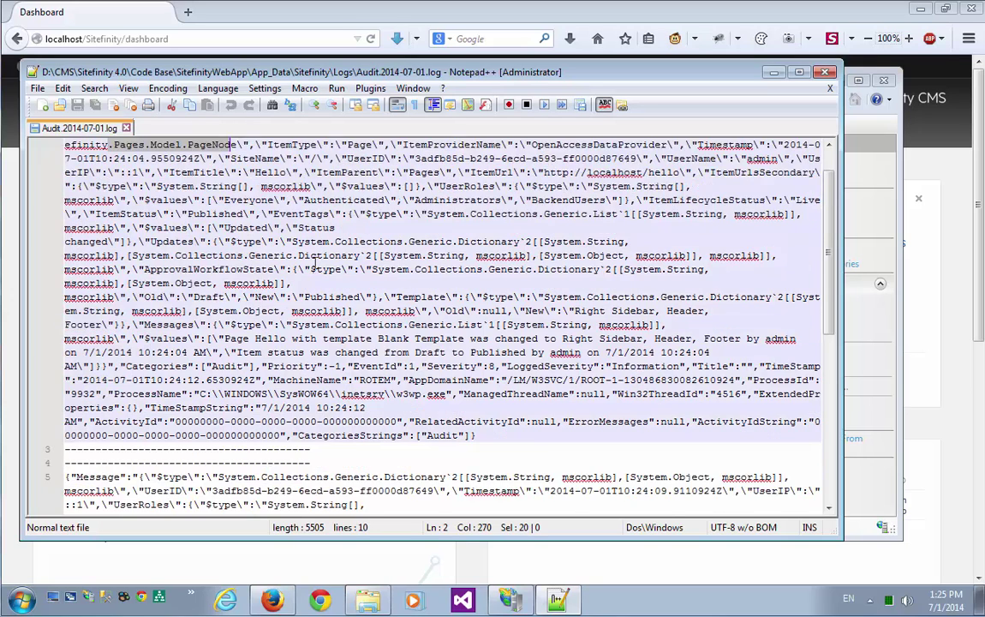
scroll(316, 260, "down", 2)
left_click_drag(286, 325, 502, 324)
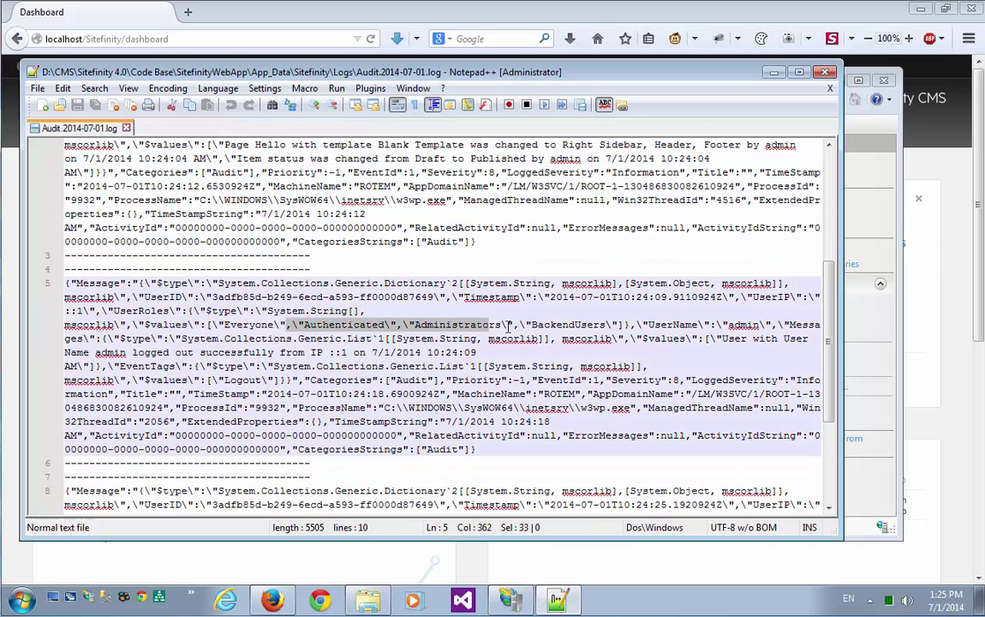
left_click(531, 325)
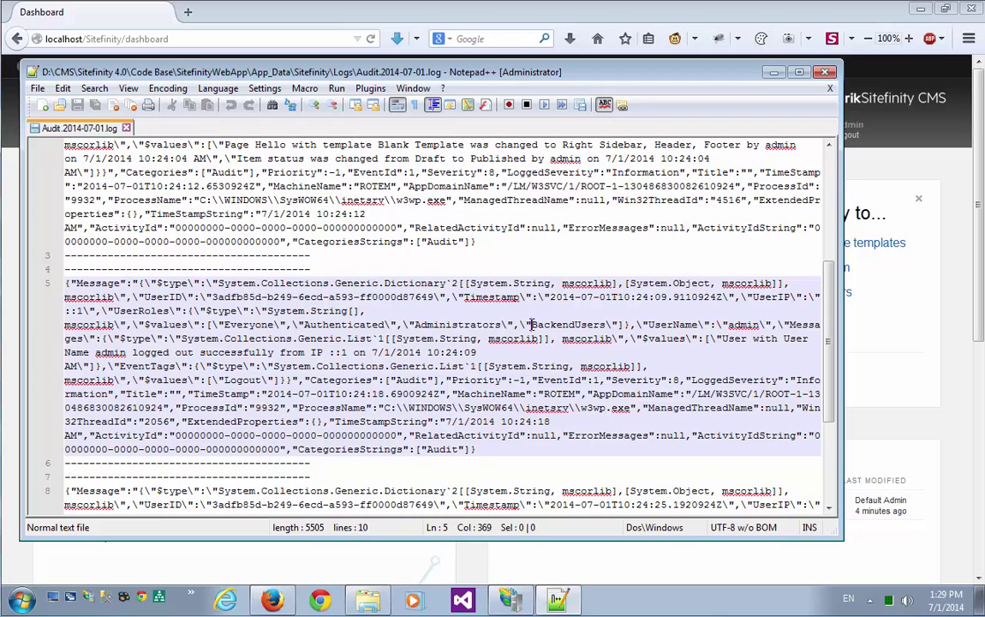
key("ctrl+Home")
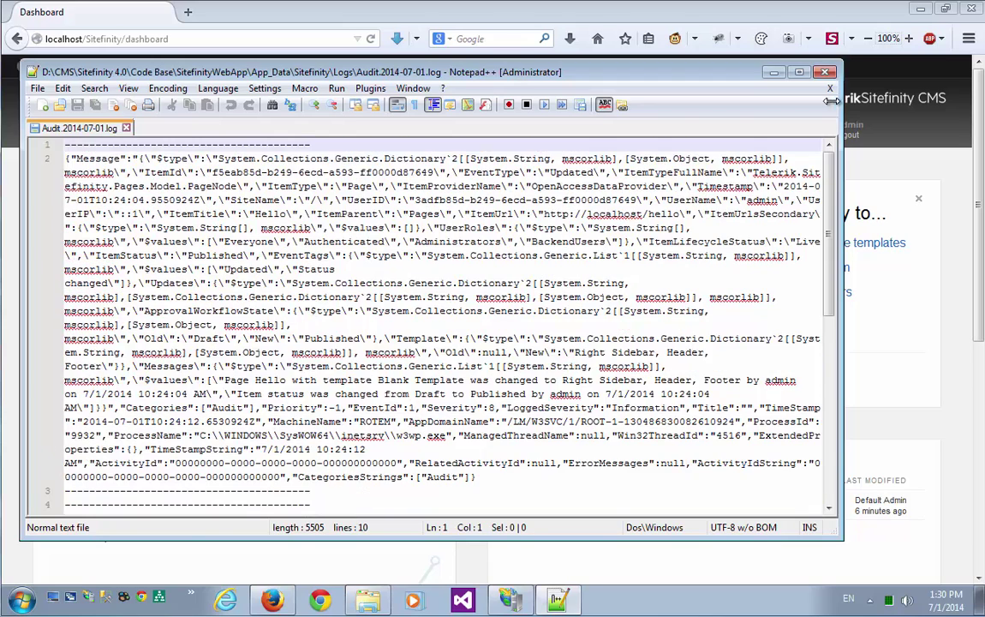
left_click(829, 88)
left_click(826, 72)
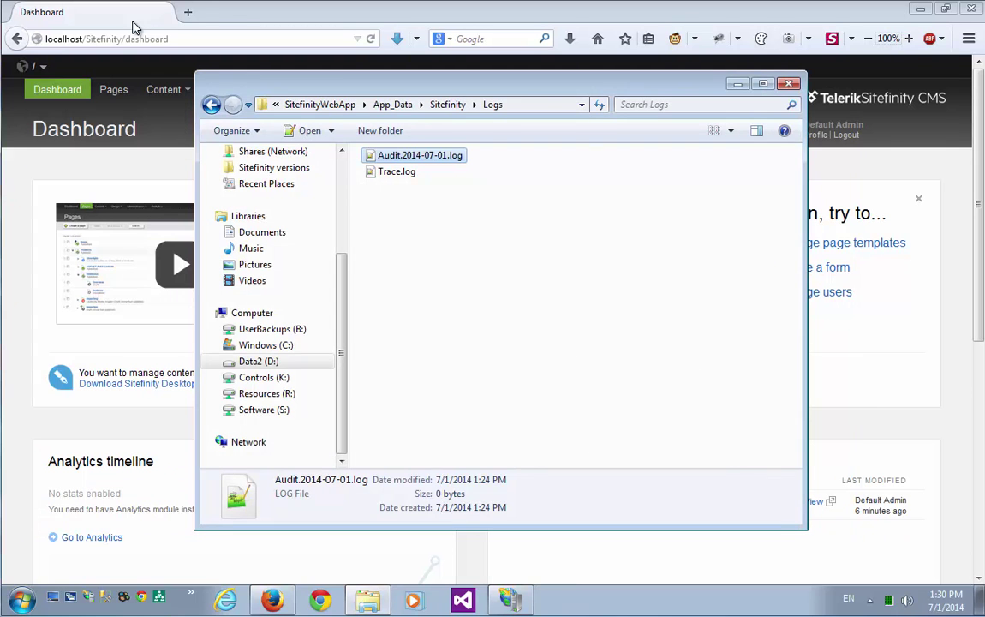
Step: Open the elasticsearch.org website in a new Firefox tab
left_click(188, 12)
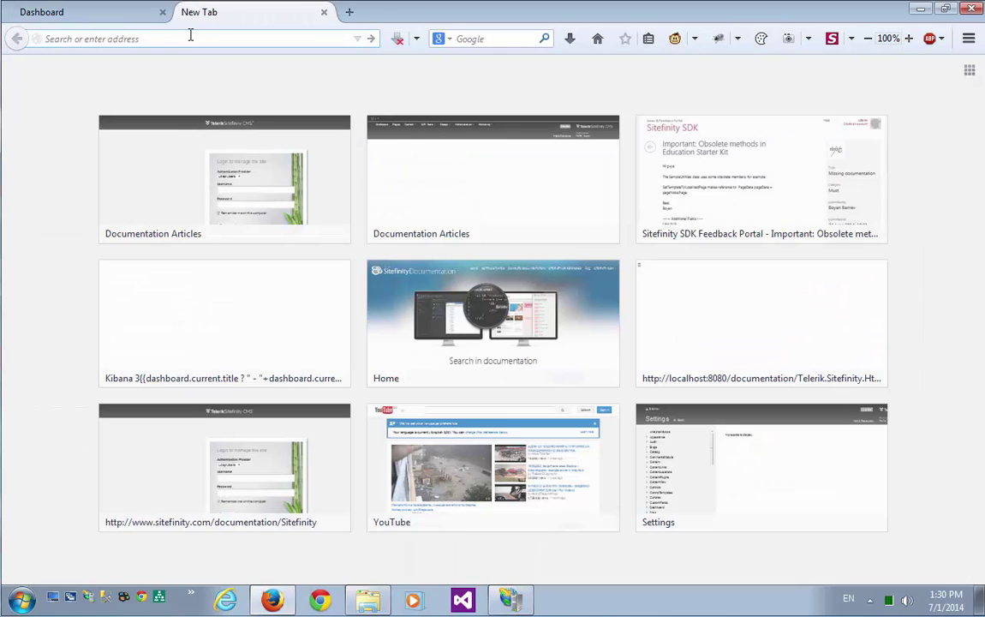
type("elastic")
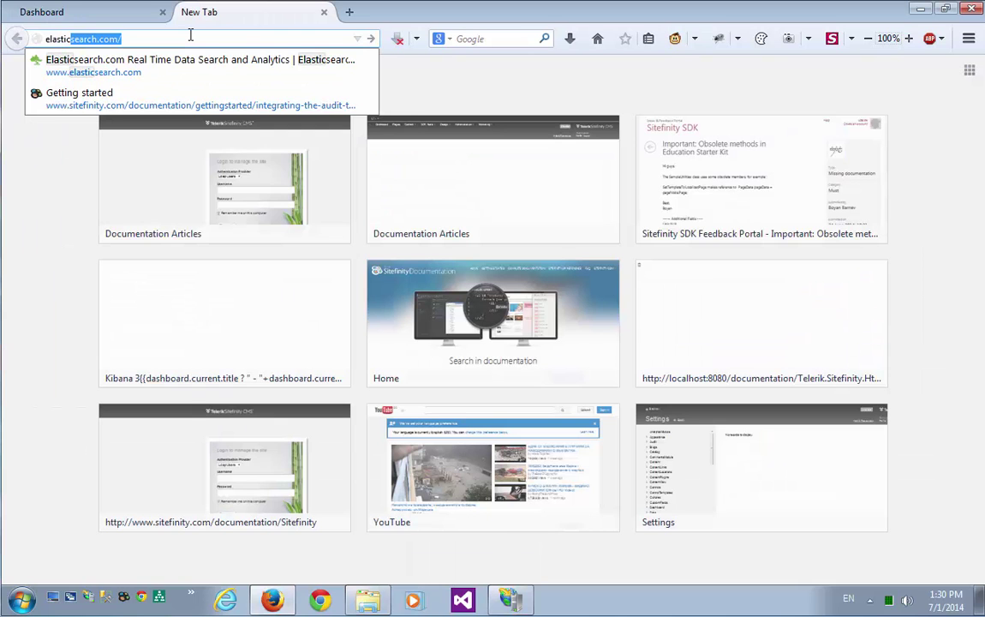
type("search.")
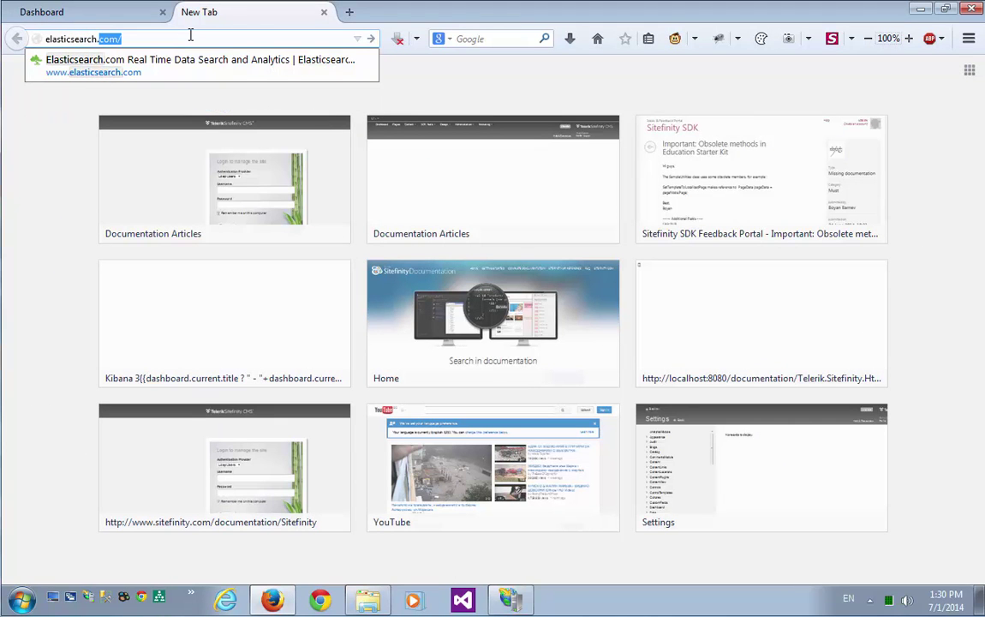
type("org")
key("Return")
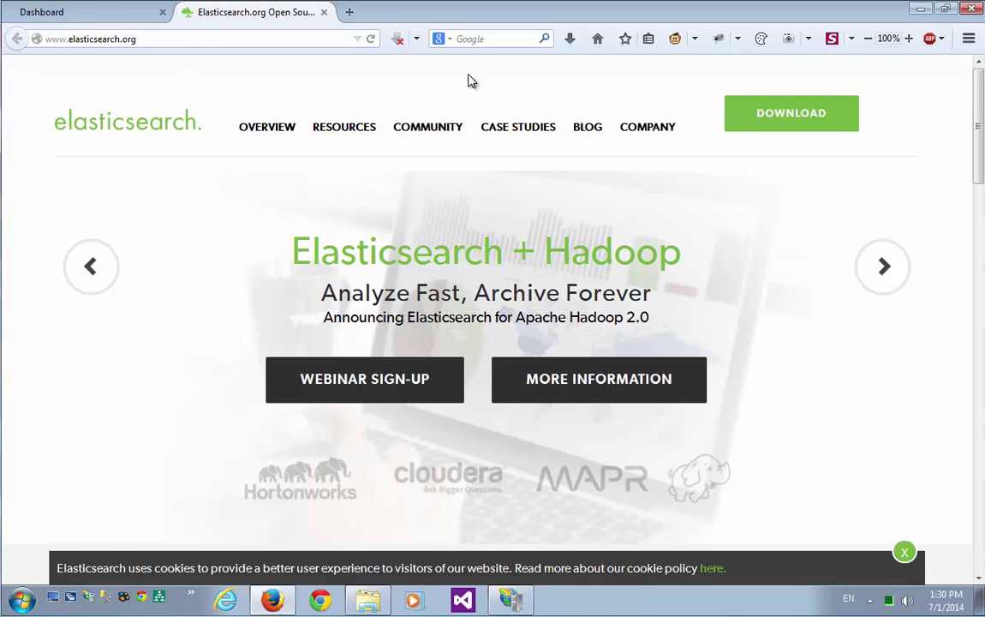
Step: Download the Elasticsearch ZIP package from the site's download page and save elasticsearch-1.2.1.zip to disk
left_click(793, 121)
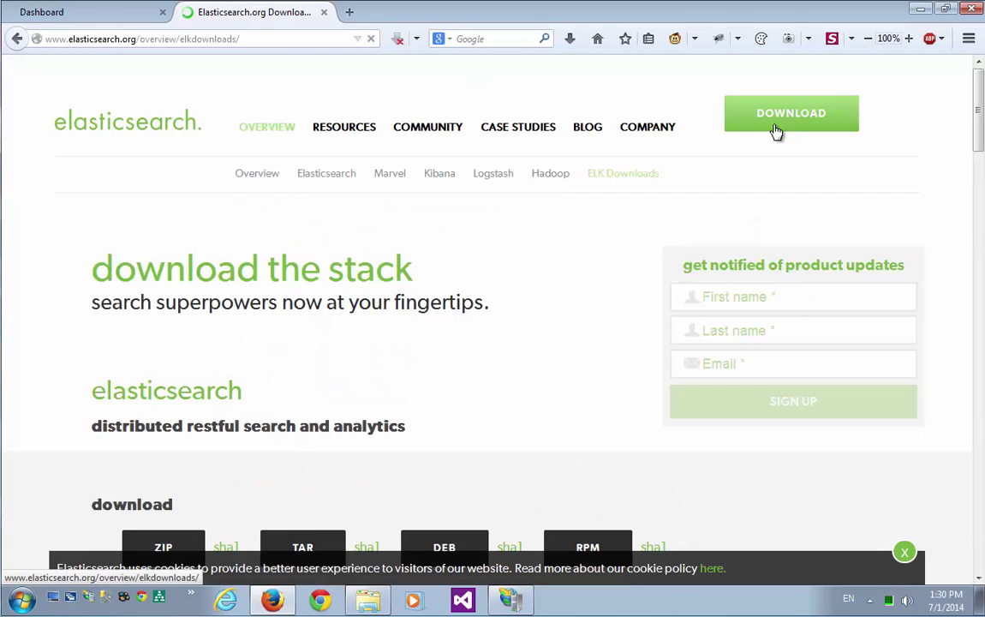
scroll(591, 218, "down", 4)
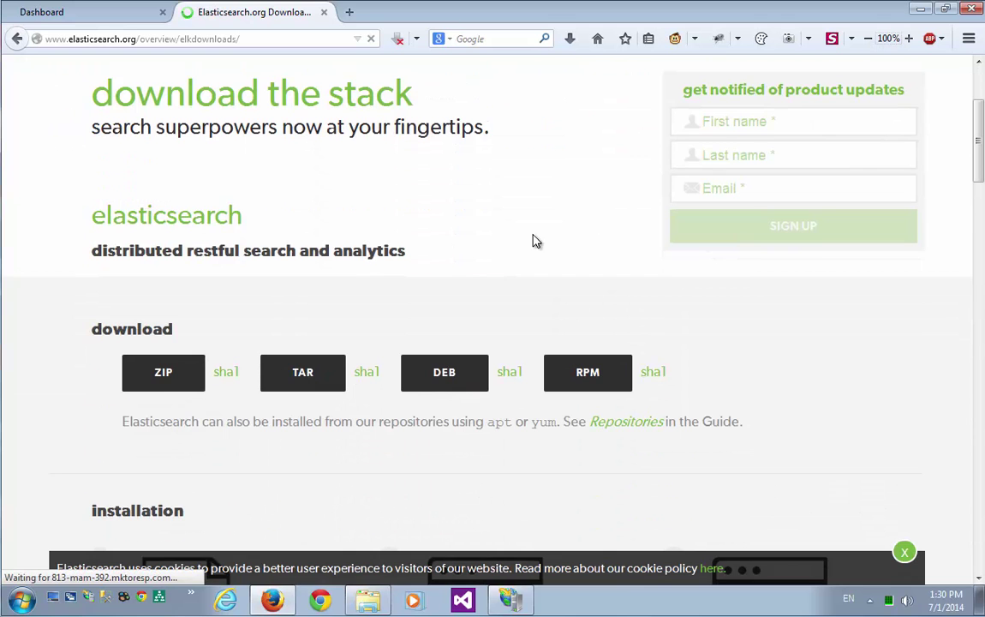
left_click(164, 373)
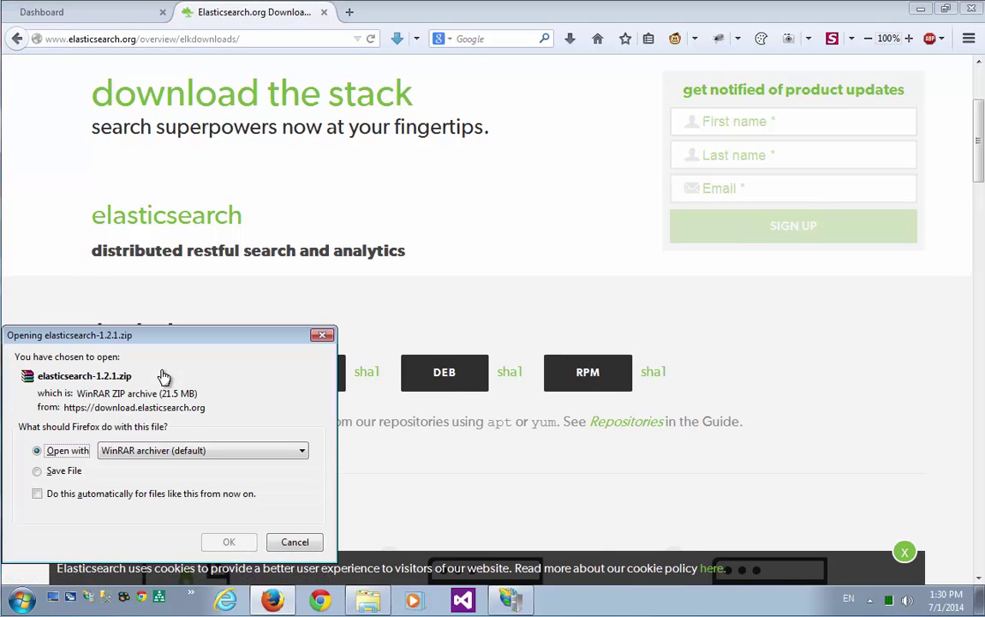
left_click(69, 471)
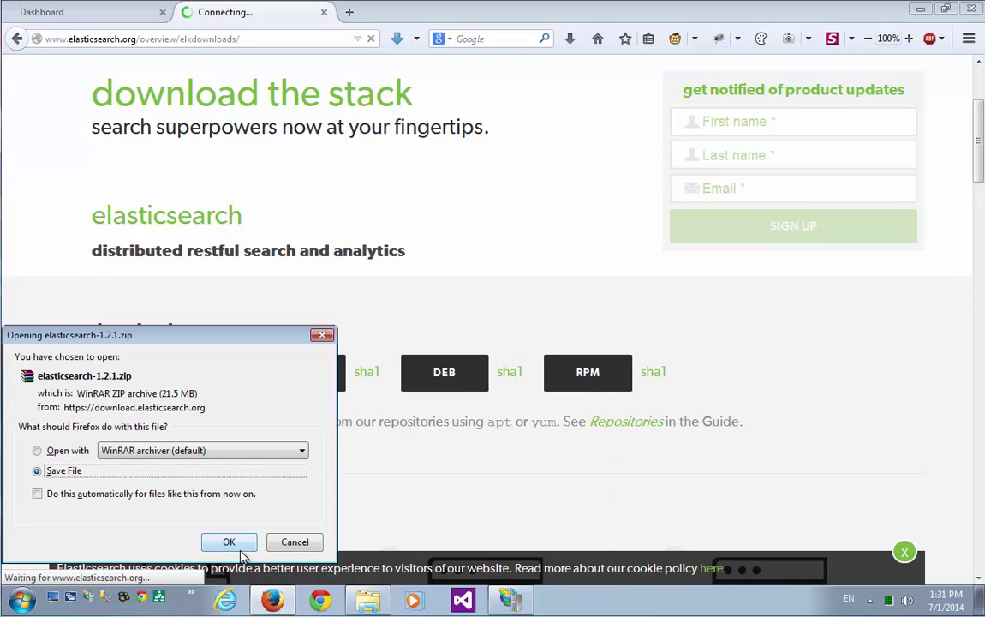
left_click(216, 543)
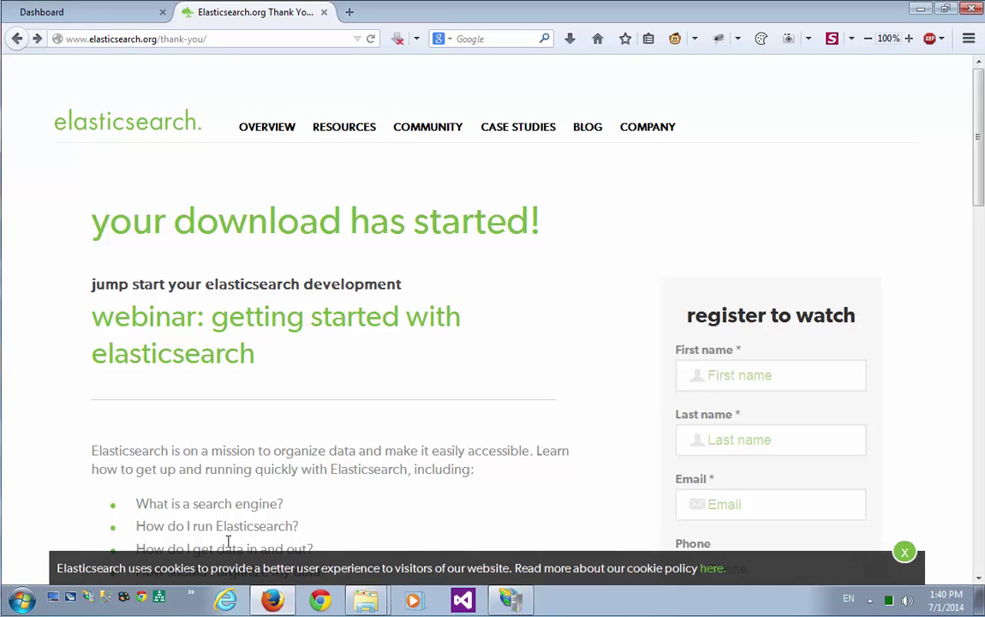
Step: Show the downloaded elasticsearch-1.2.1.zip in its folder and paste it onto the Desktop
left_click(570, 38)
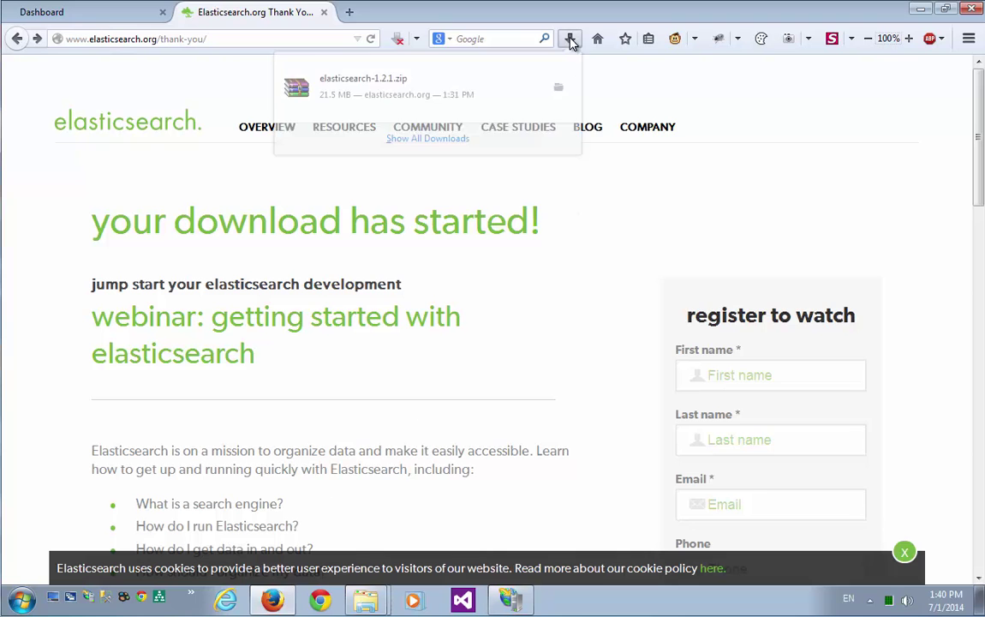
left_click(562, 88)
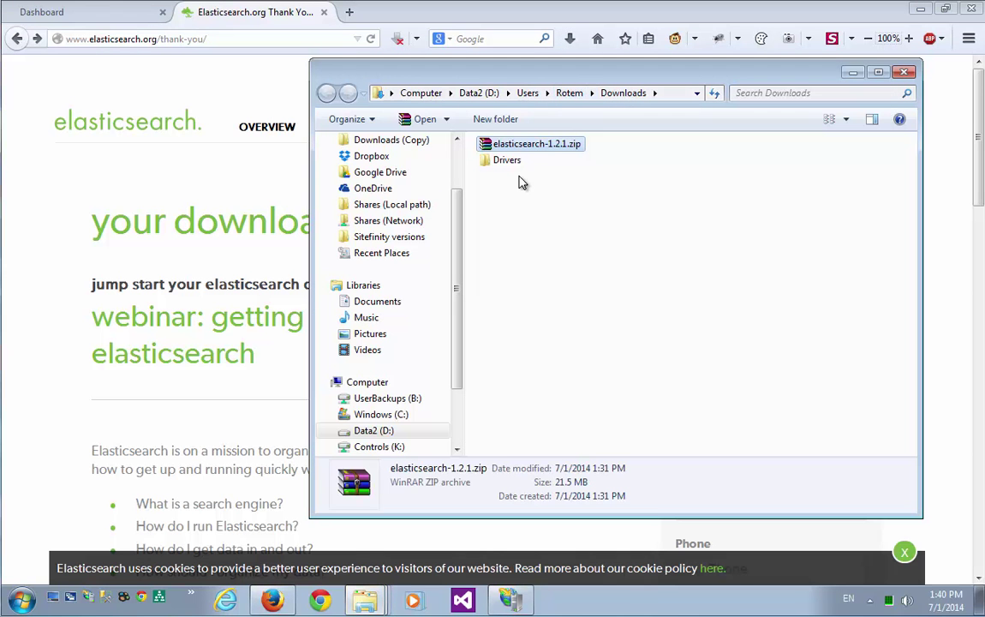
scroll(458, 158, "up", 2)
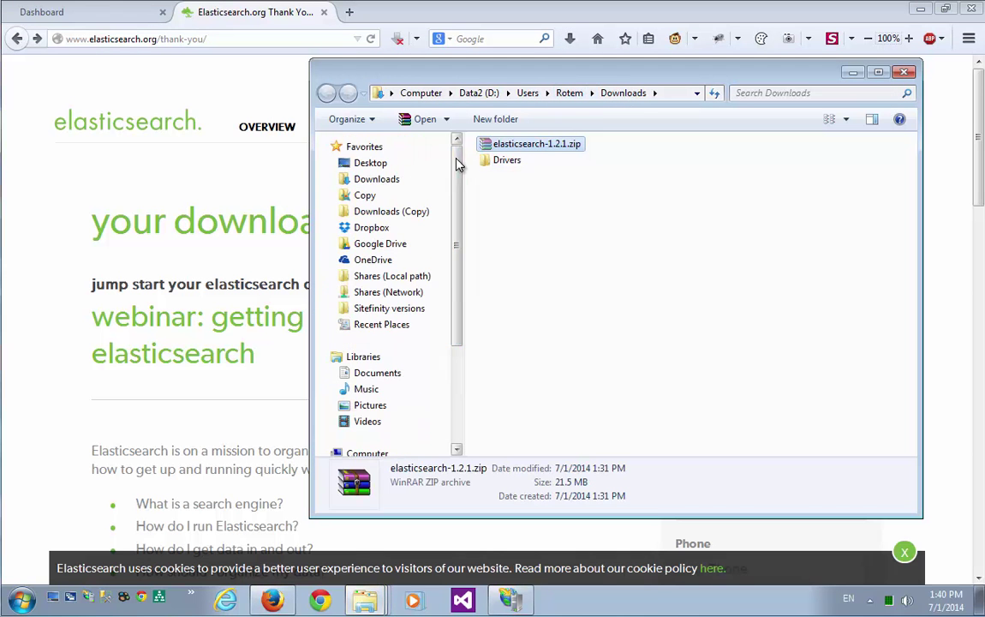
left_click(381, 163)
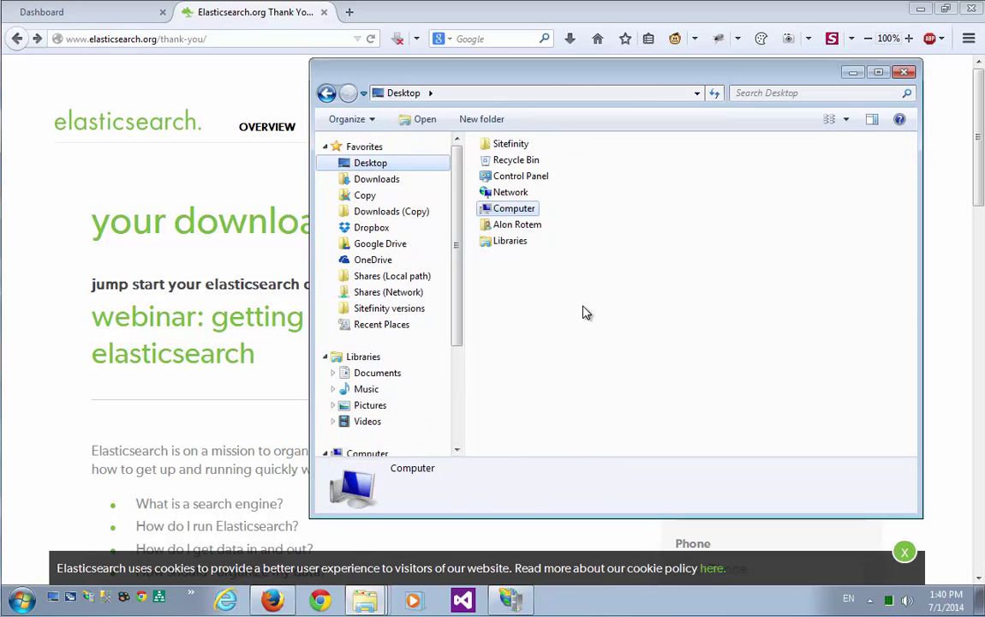
key("ctrl+v")
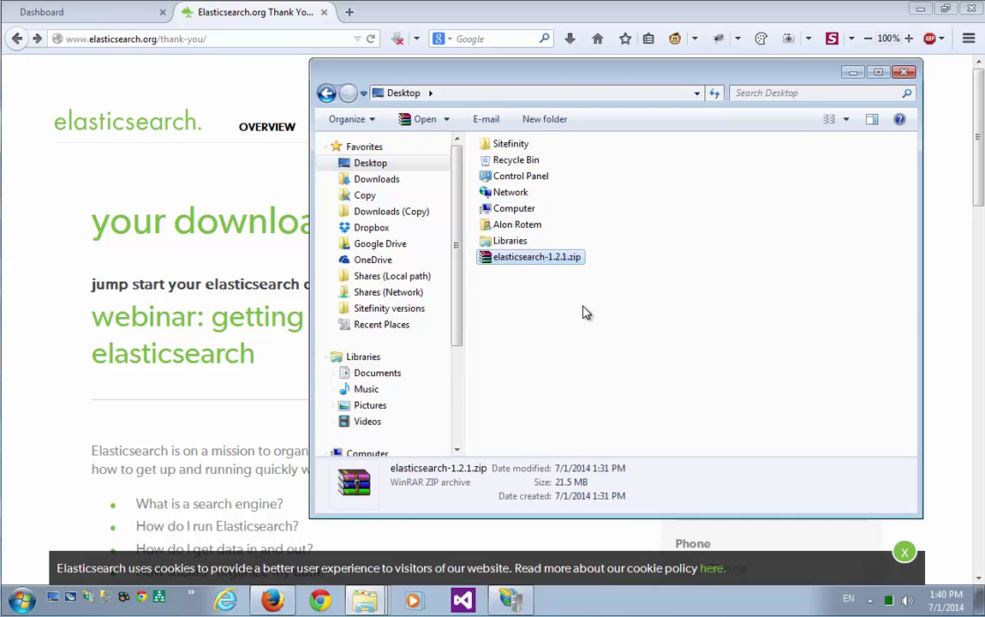
Step: Extract the Desktop's elasticsearch-1.2.1.zip into its own elasticsearch-1.2.1 folder and clear the open windows away
left_click(919, 10)
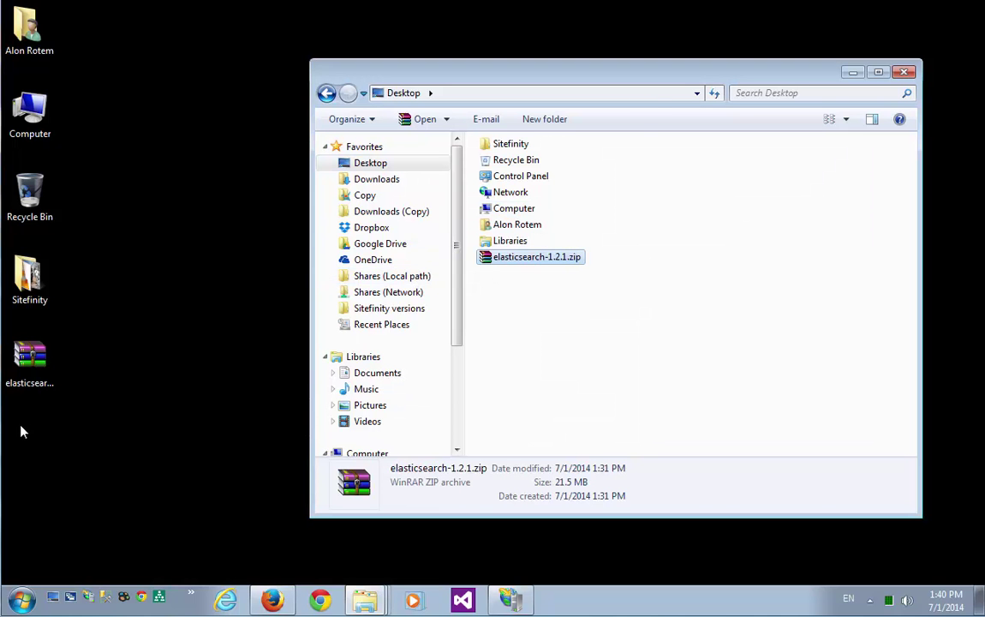
right_click(31, 366)
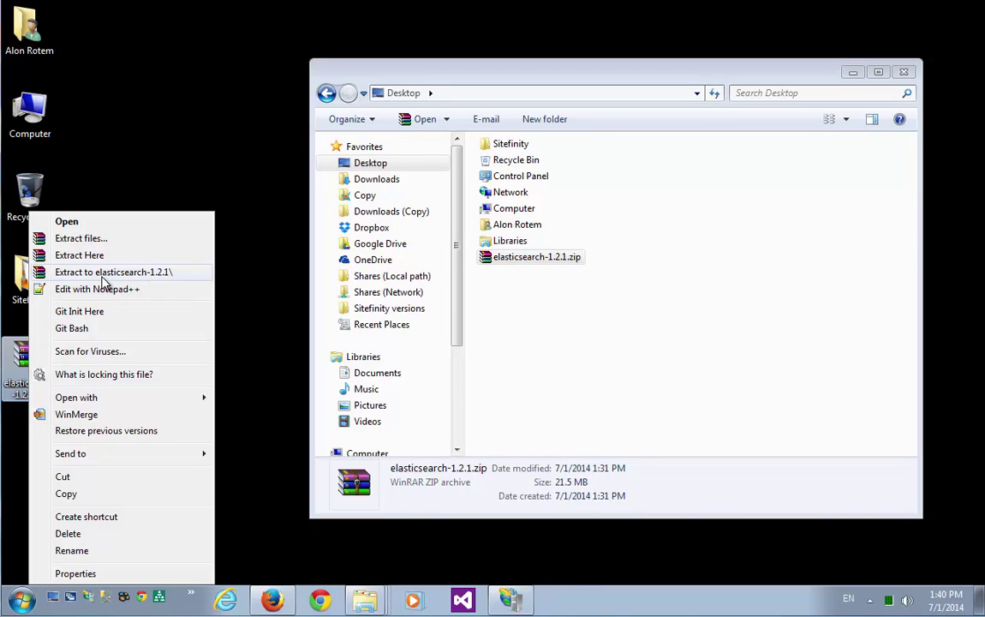
left_click(171, 272)
left_click(853, 72)
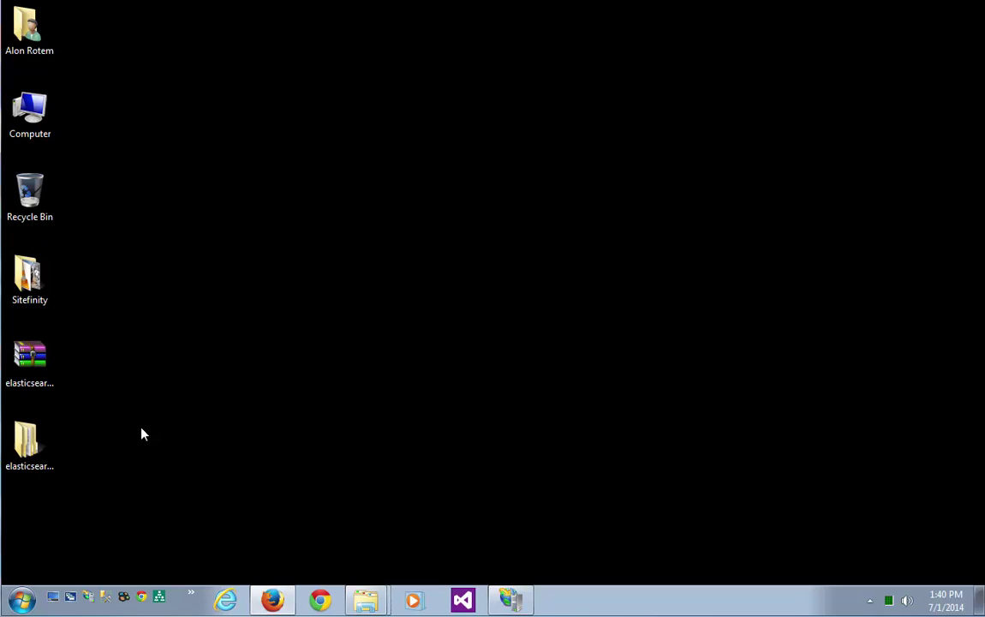
Step: Switch to Firefox, view the Java download page at java.com/download in a new tab, and close that tab
left_click(270, 599)
left_click(349, 13)
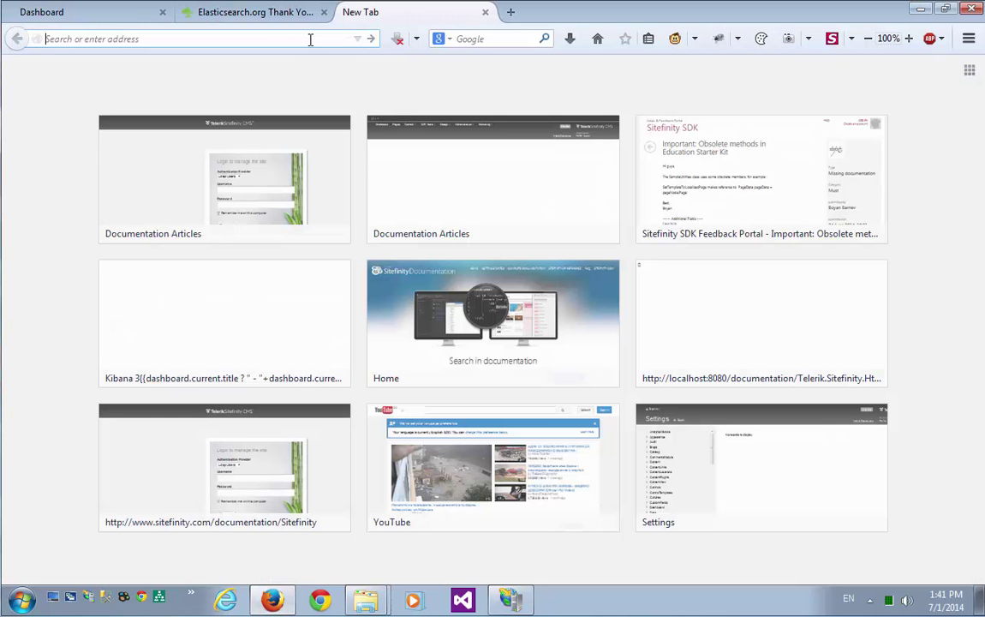
type("java.com/s")
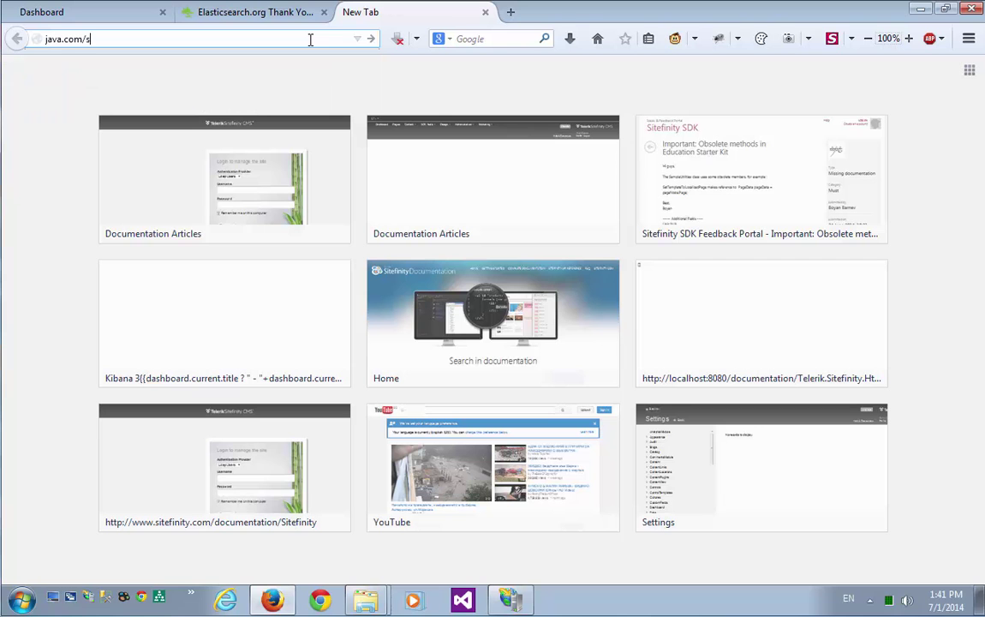
key("BackSpace")
type("download")
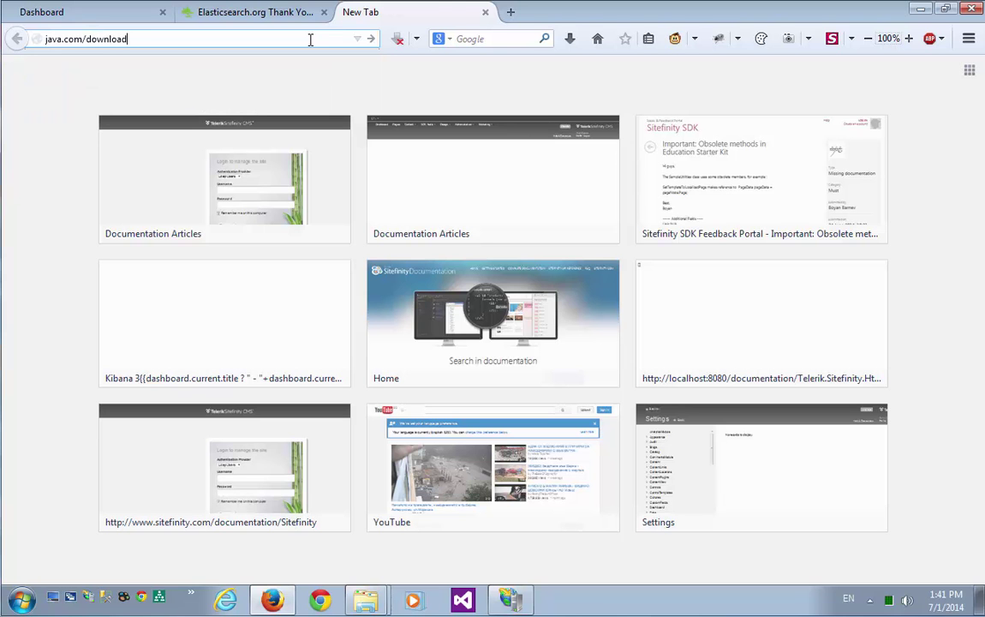
key("Return")
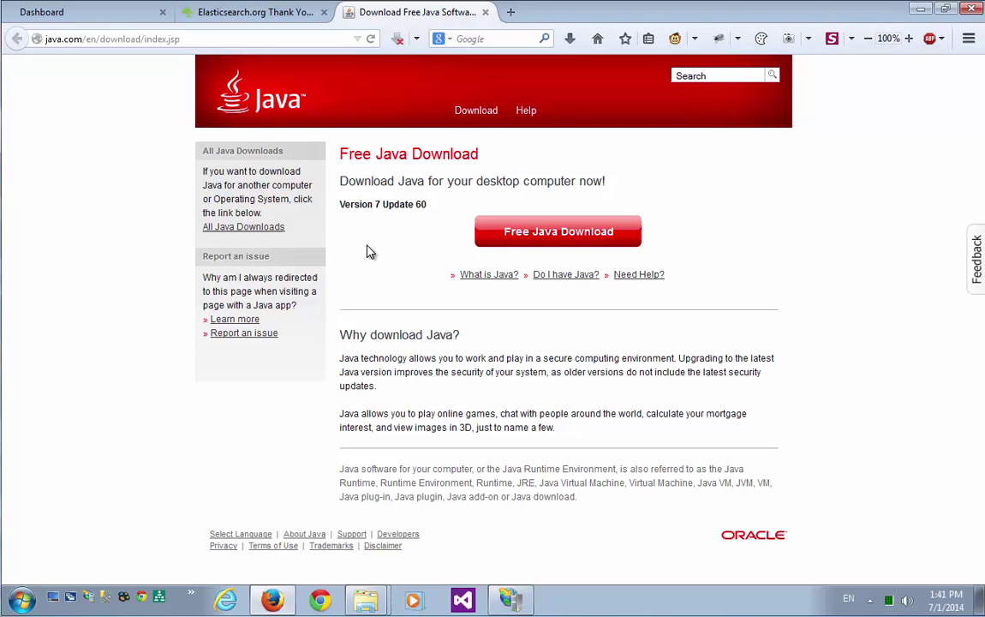
left_click(485, 12)
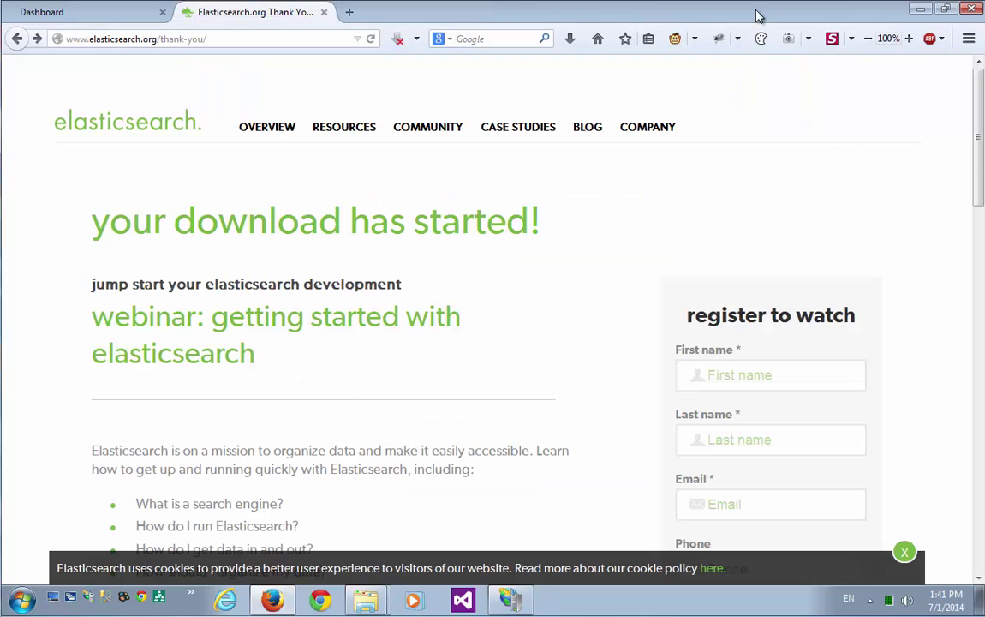
Step: Open the Windows environment variables from the computer's advanced system settings
left_click(919, 11)
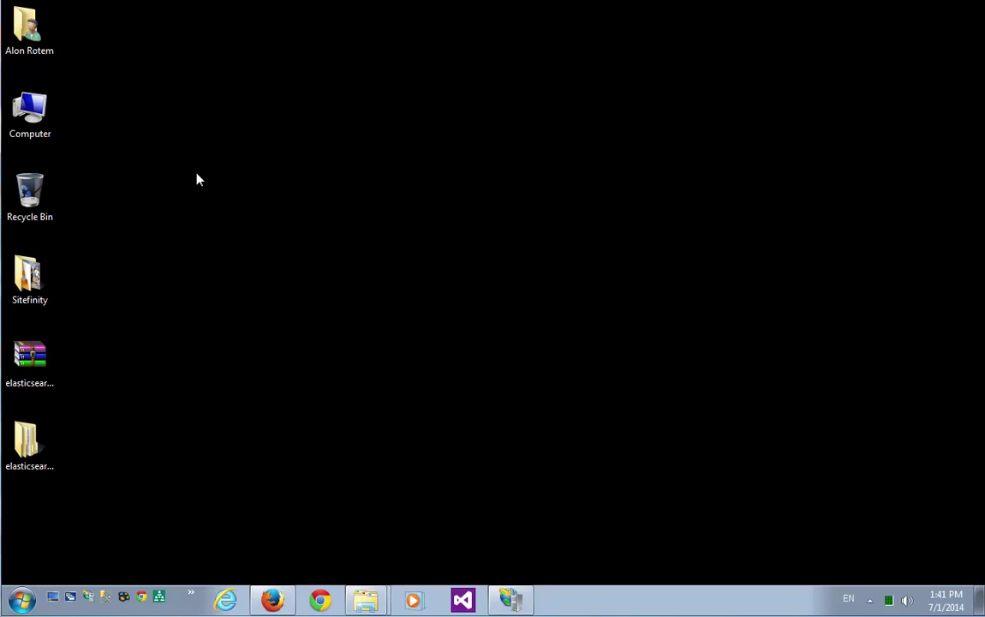
right_click(42, 117)
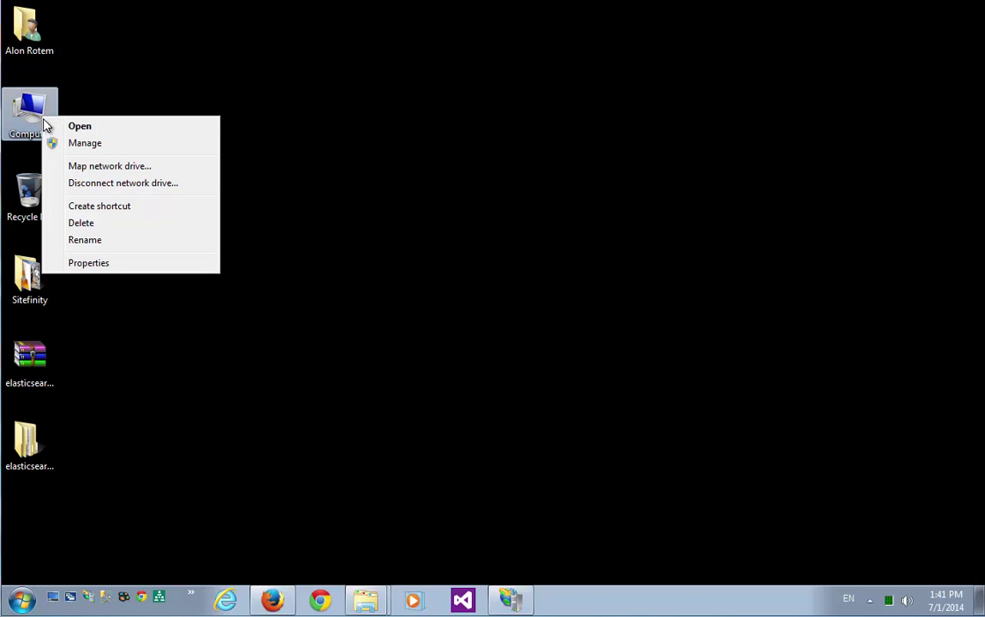
left_click(88, 263)
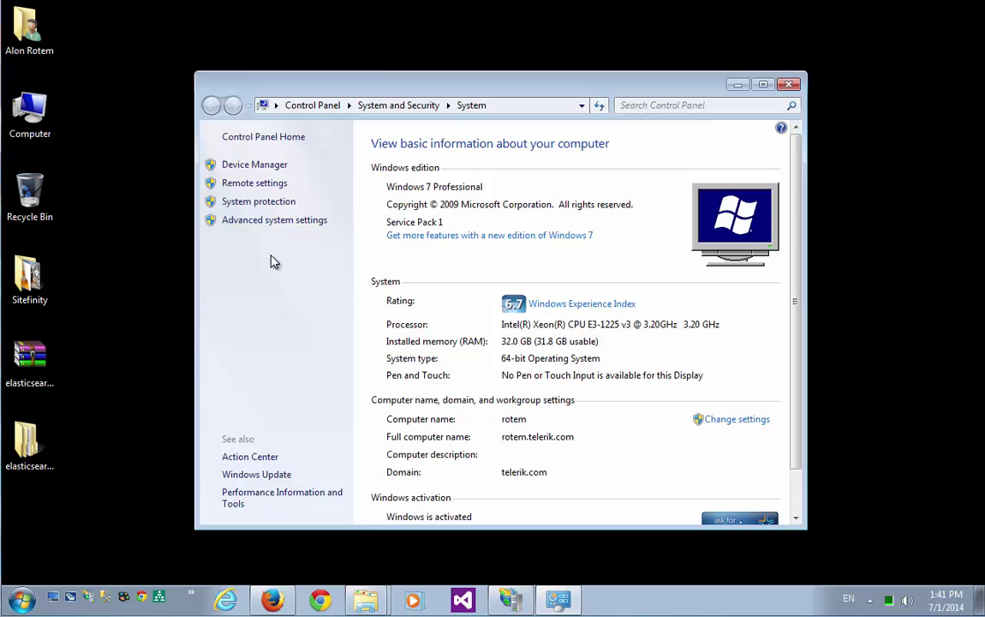
left_click(261, 222)
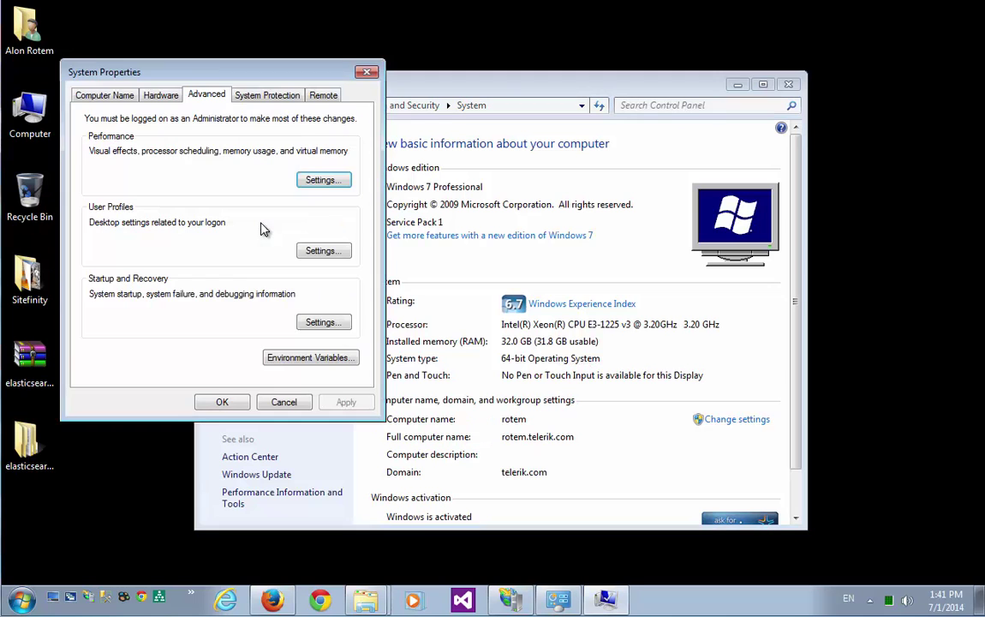
left_click(289, 360)
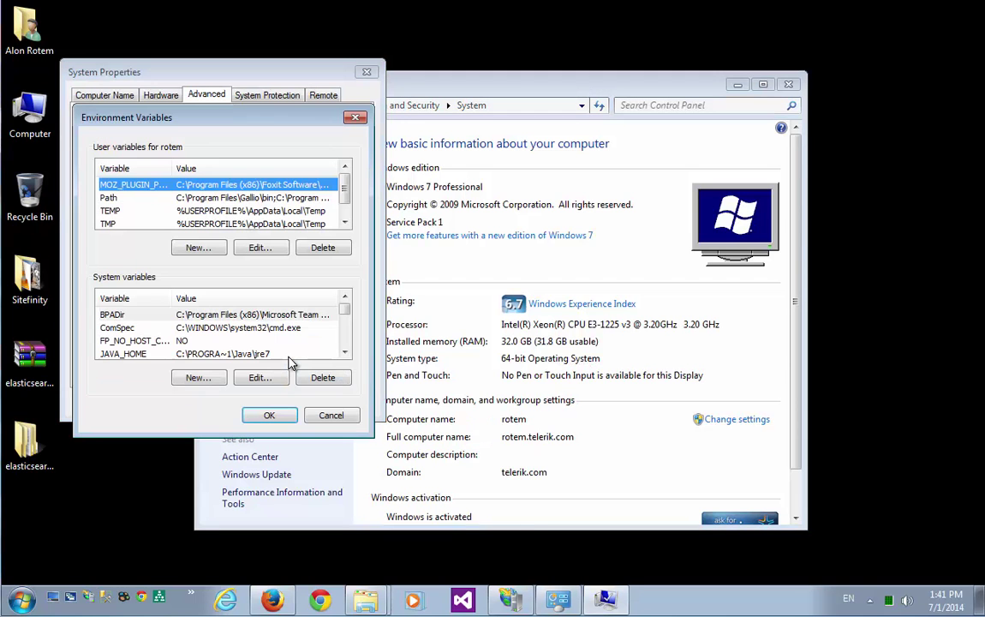
Step: Check the JAVA_HOME entry among the system variables and close the system settings windows
left_click(344, 352)
left_click(344, 353)
left_click(147, 328)
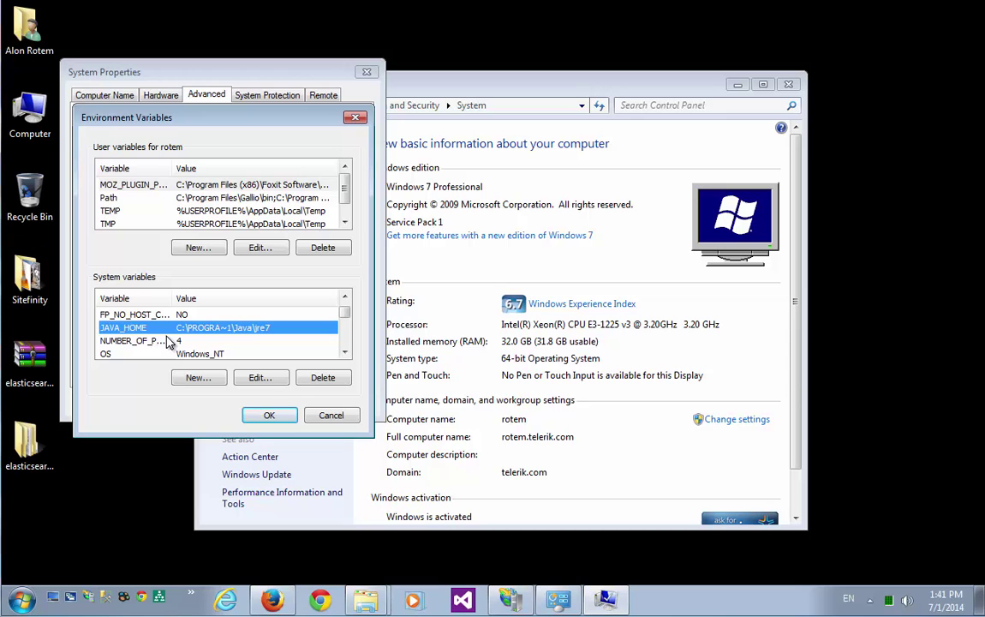
left_click(257, 415)
left_click(224, 404)
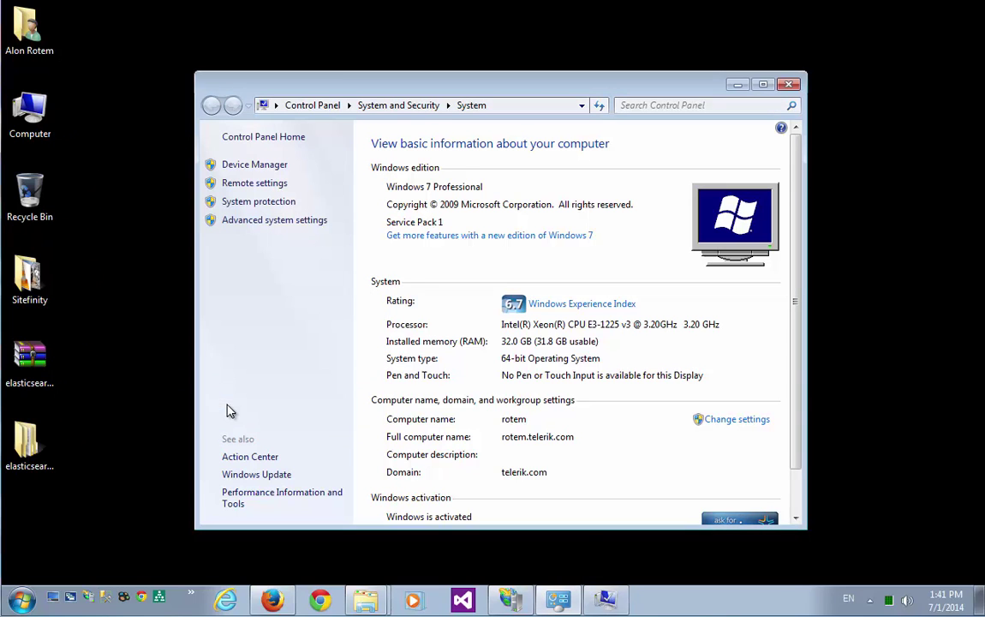
left_click(790, 86)
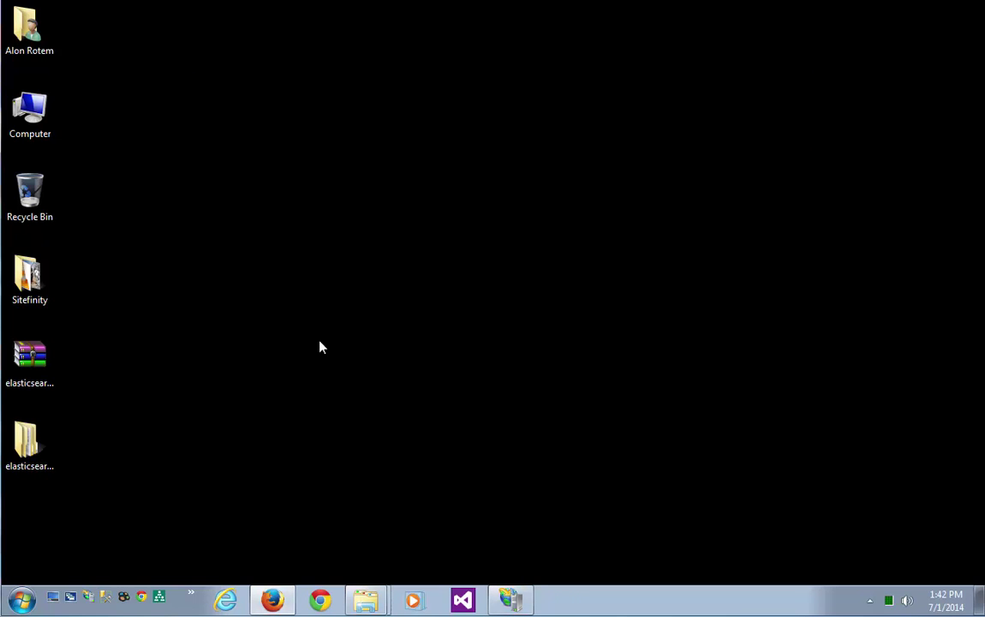
Step: Open the bin folder inside the extracted elasticsearch-1.2.1 folder and locate elasticsearch.bat and service.bat
double_click(38, 440)
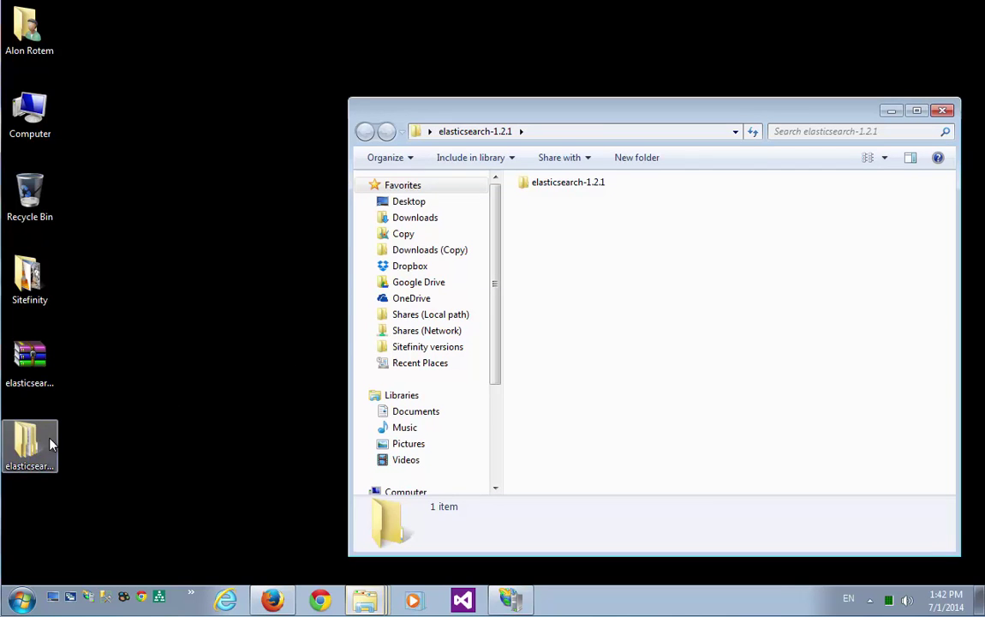
double_click(536, 183)
double_click(536, 183)
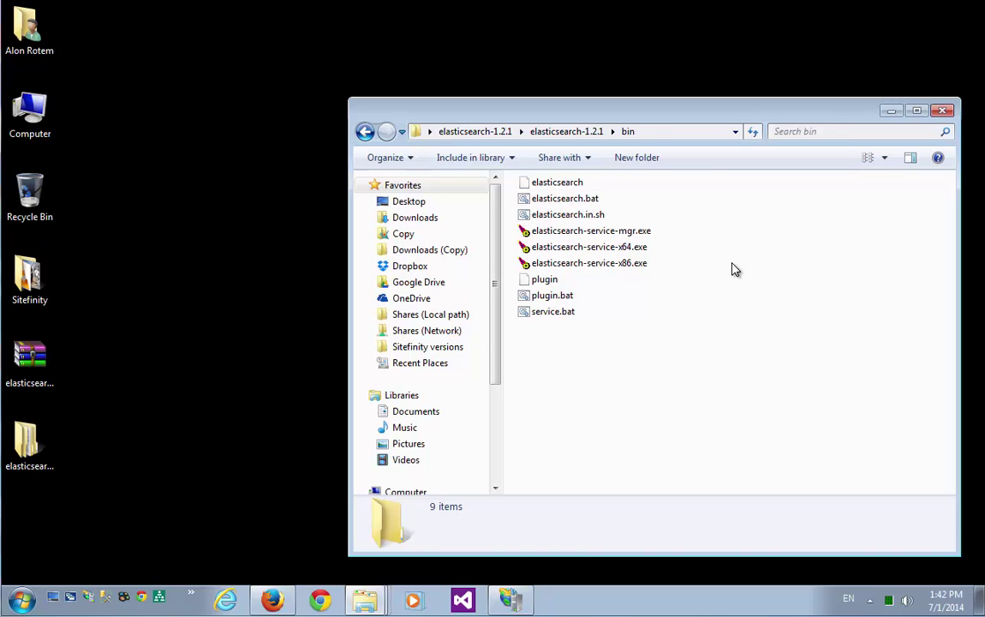
left_click(575, 200)
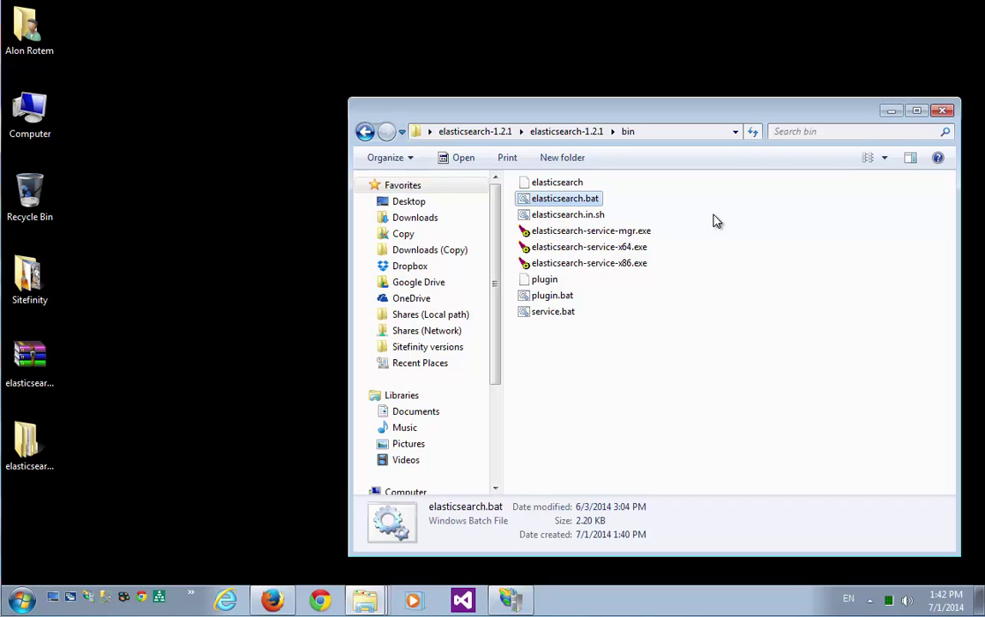
left_click(548, 313)
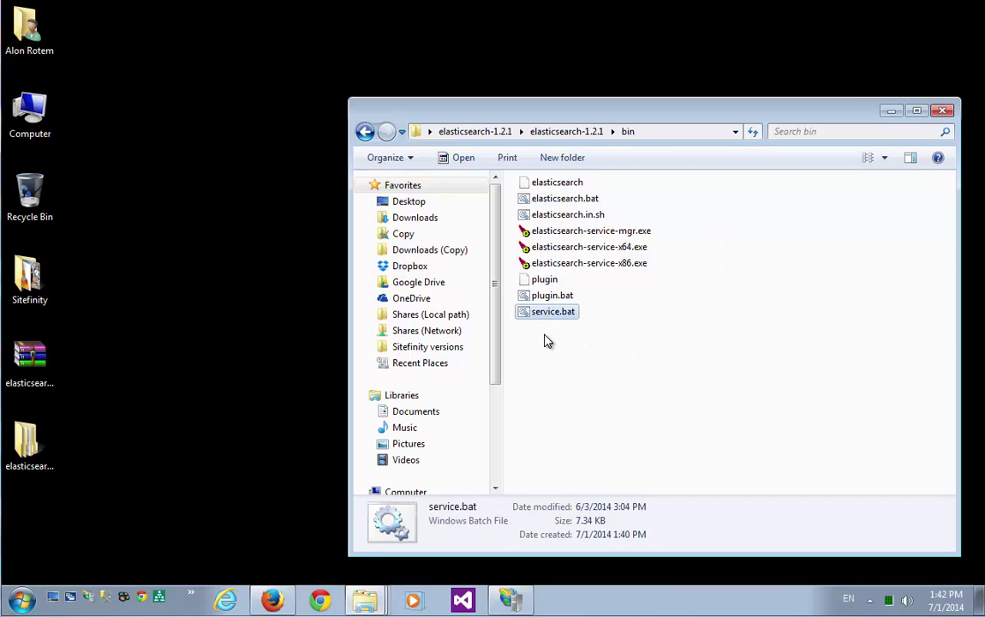
left_click(574, 341)
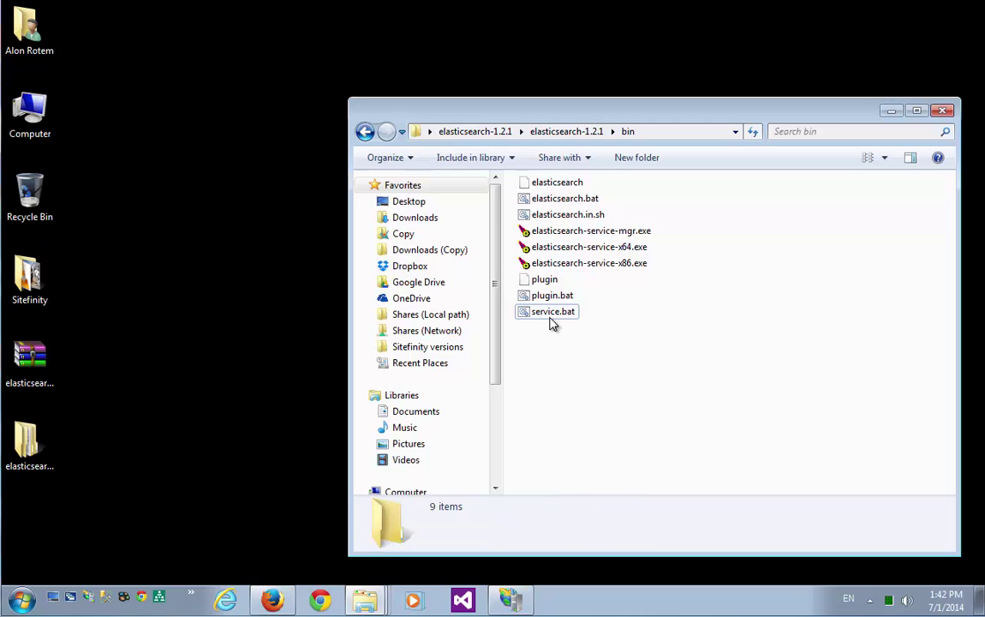
Step: Open a command prompt in the Elasticsearch bin folder and run "service install"
right_click(645, 312)
left_click(705, 435)
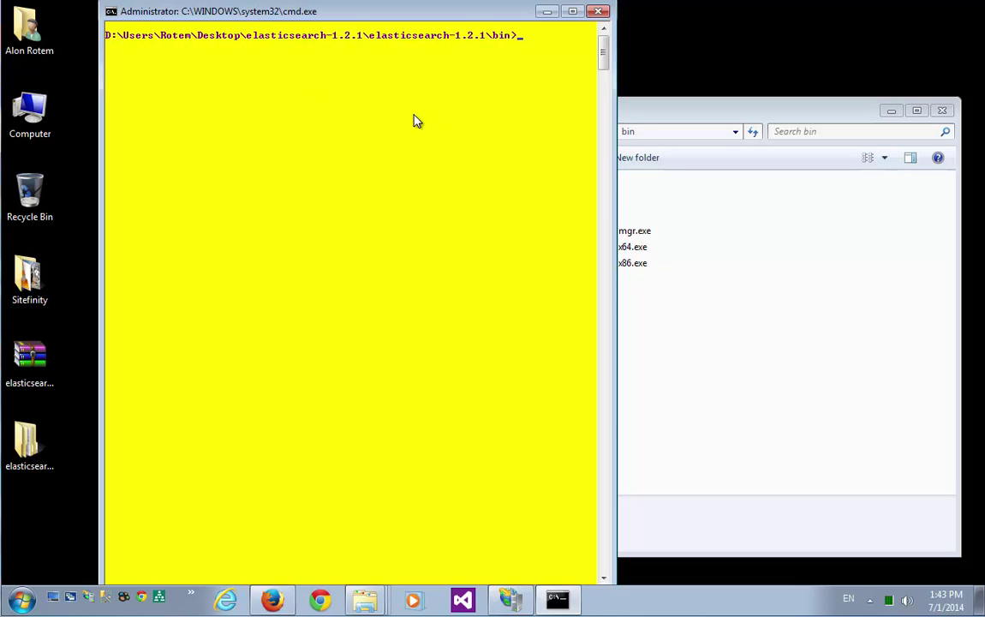
type("service install")
key("Return")
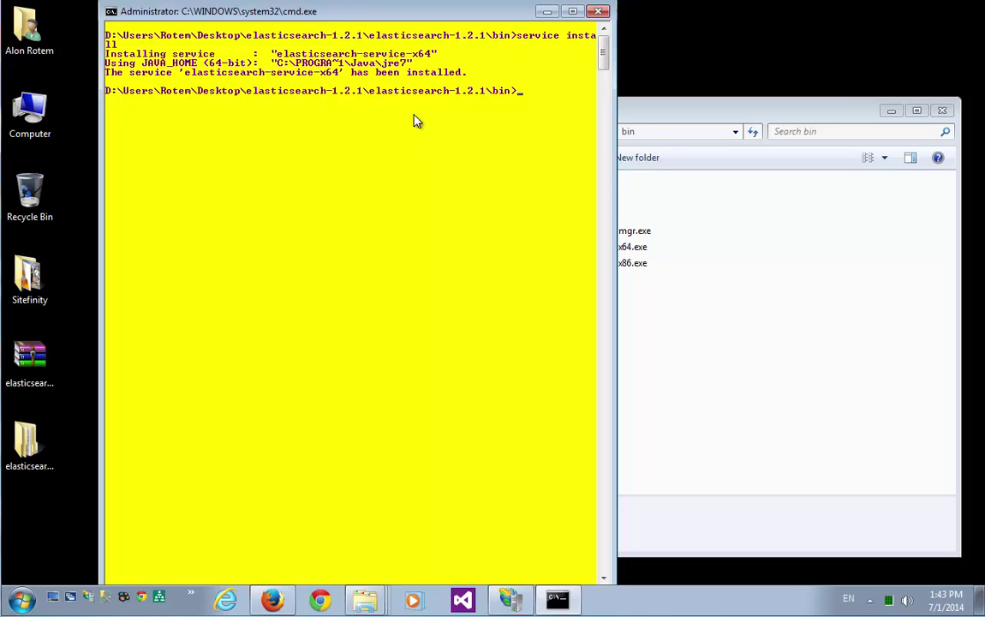
Step: Start the Elasticsearch service with "service start" and exit the command prompt
type("service start")
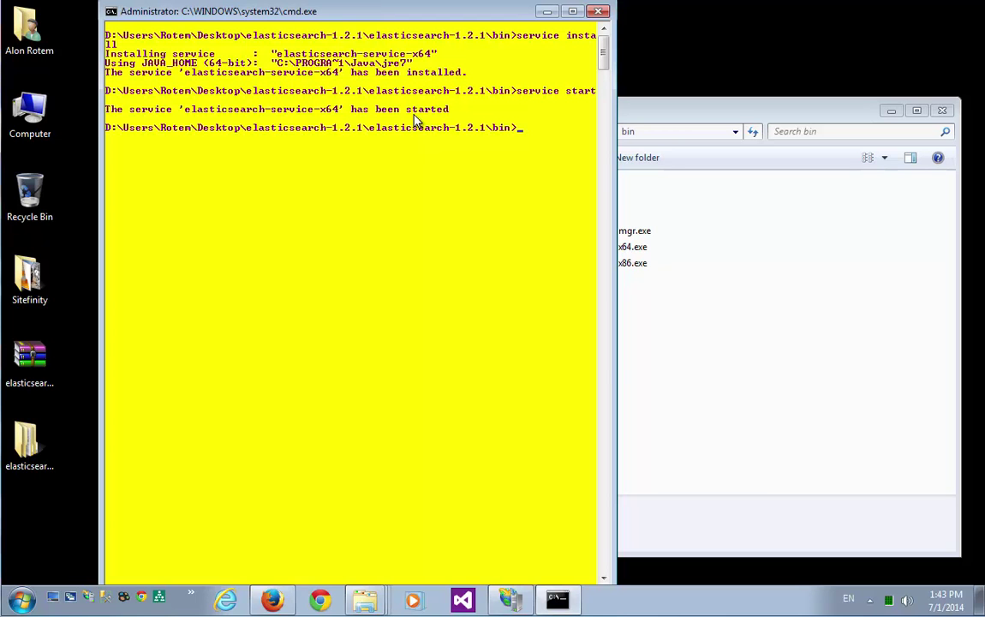
type("exit")
key("Return")
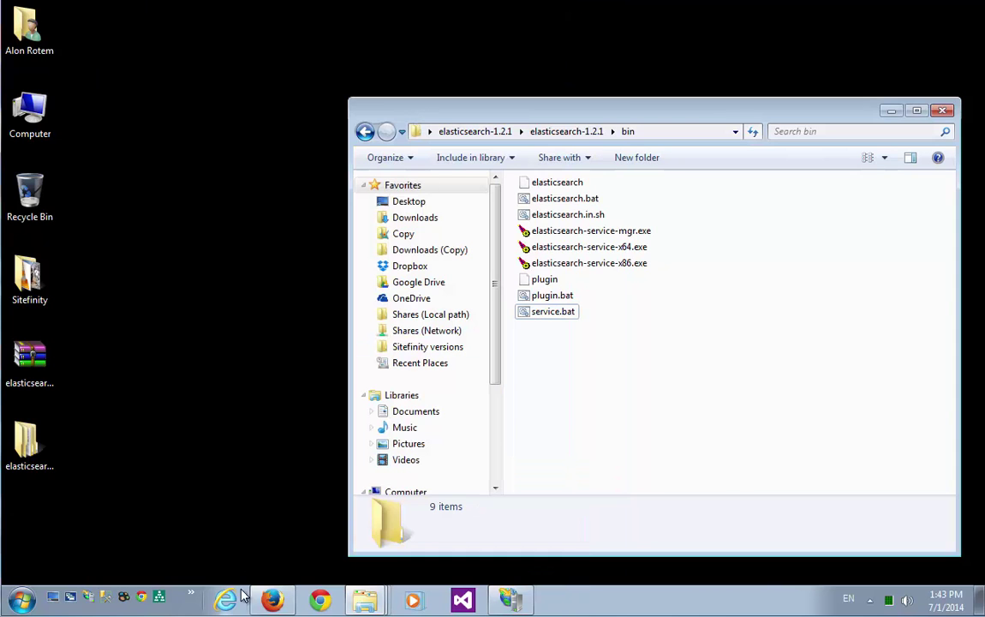
Step: Switch to Firefox and load localhost:9200 to check the Elasticsearch server's response
left_click(271, 598)
left_click(282, 35)
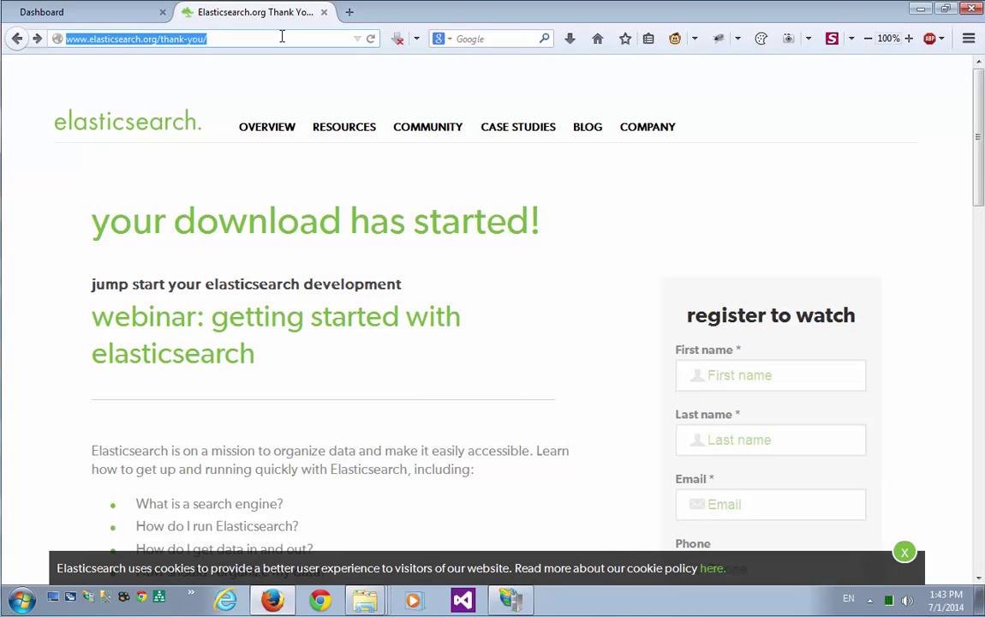
type("localhost:")
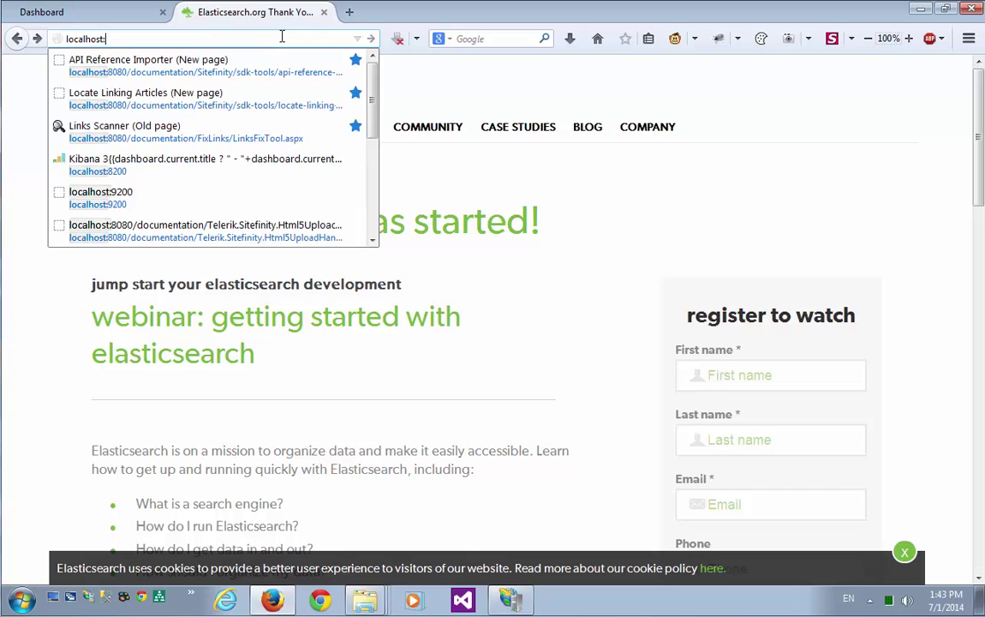
type("9200")
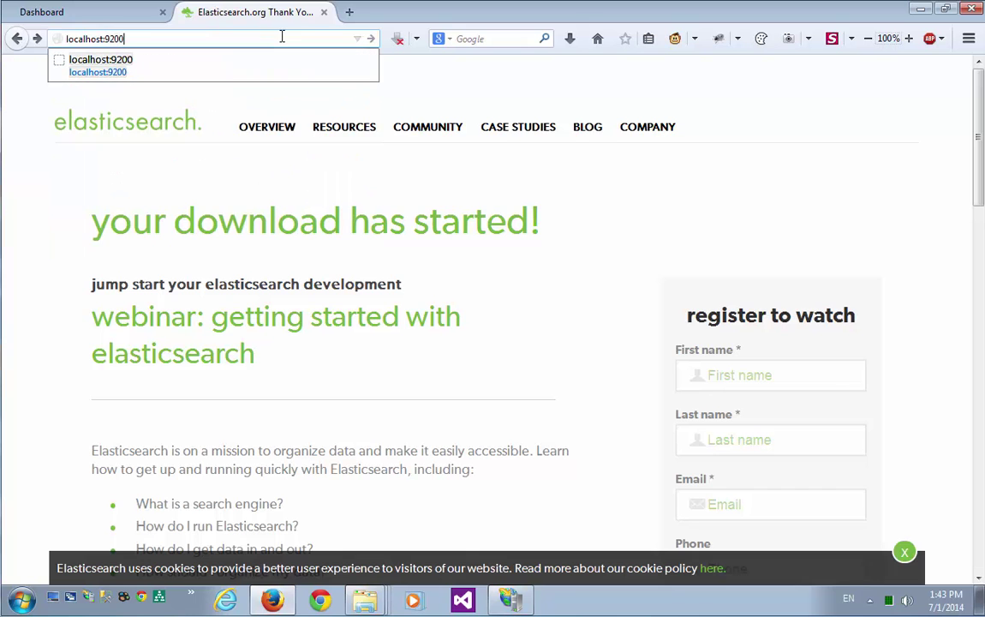
key("Return")
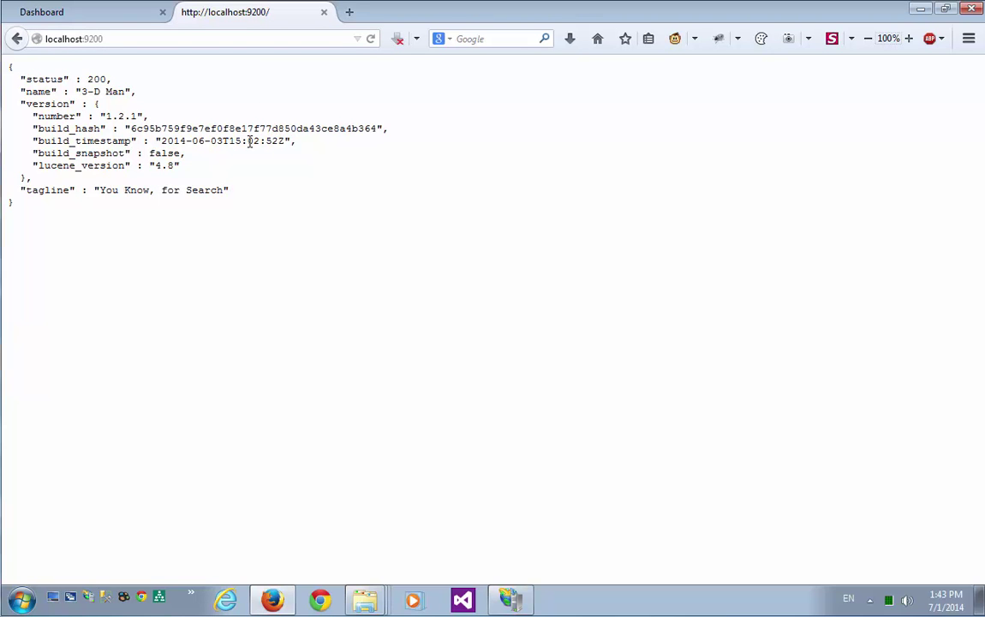
Step: Open the Audit configuration in Sitefinity's advanced administration settings
left_click(59, 12)
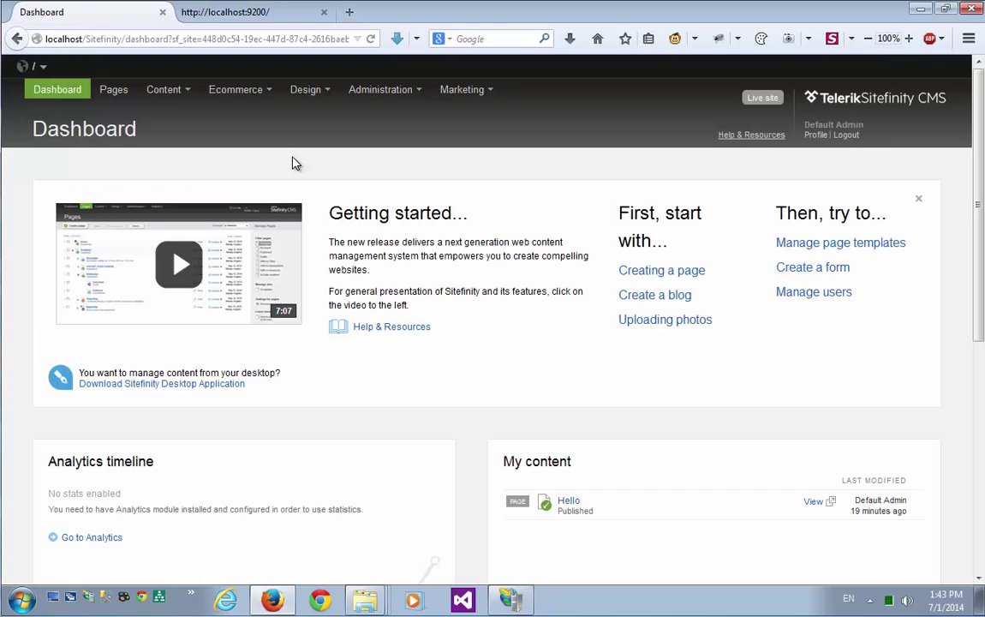
left_click(378, 90)
left_click(399, 221)
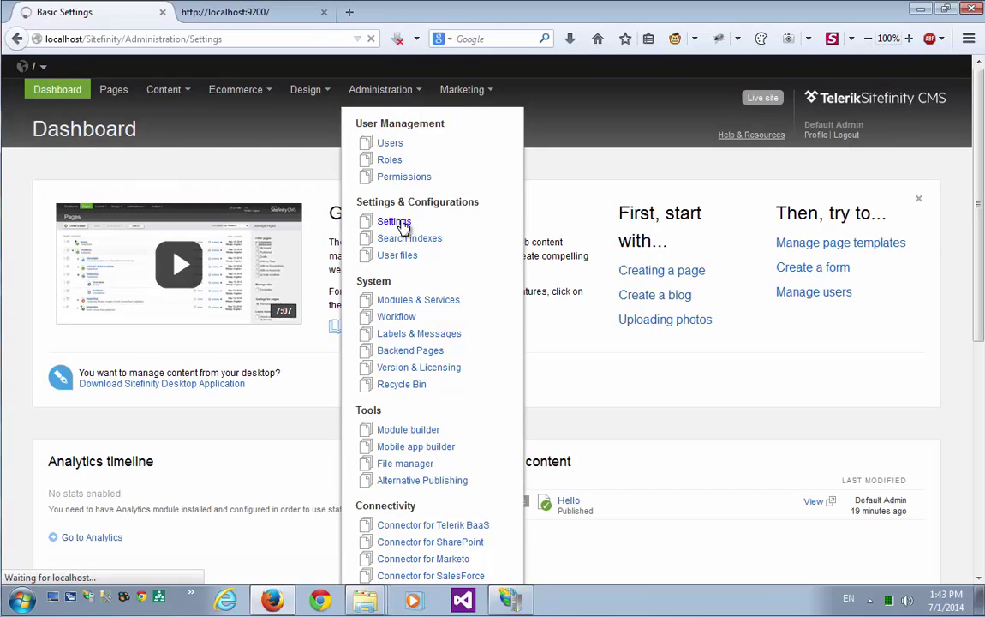
left_click(220, 135)
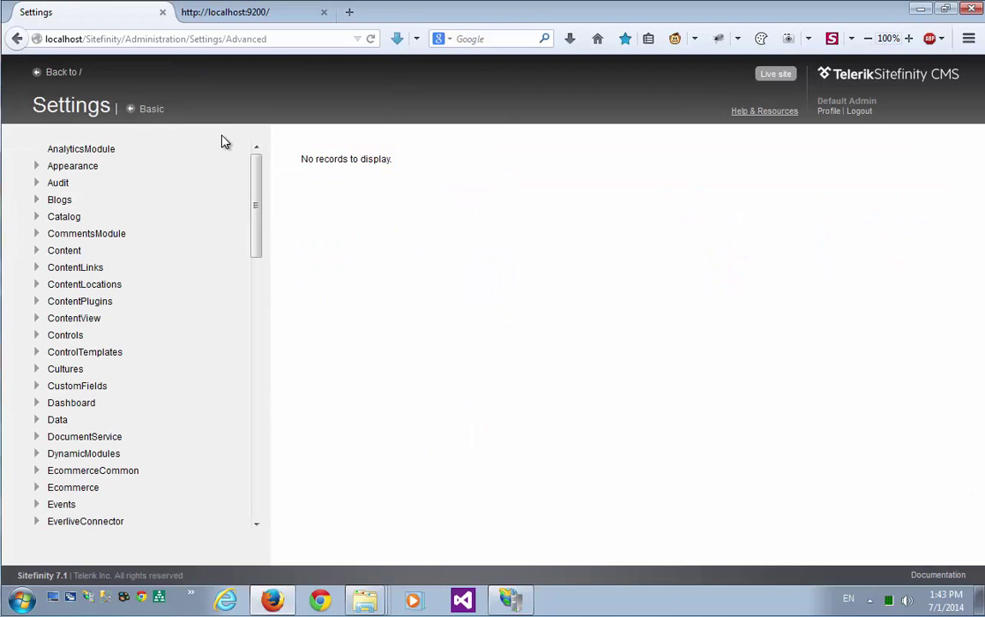
left_click(59, 183)
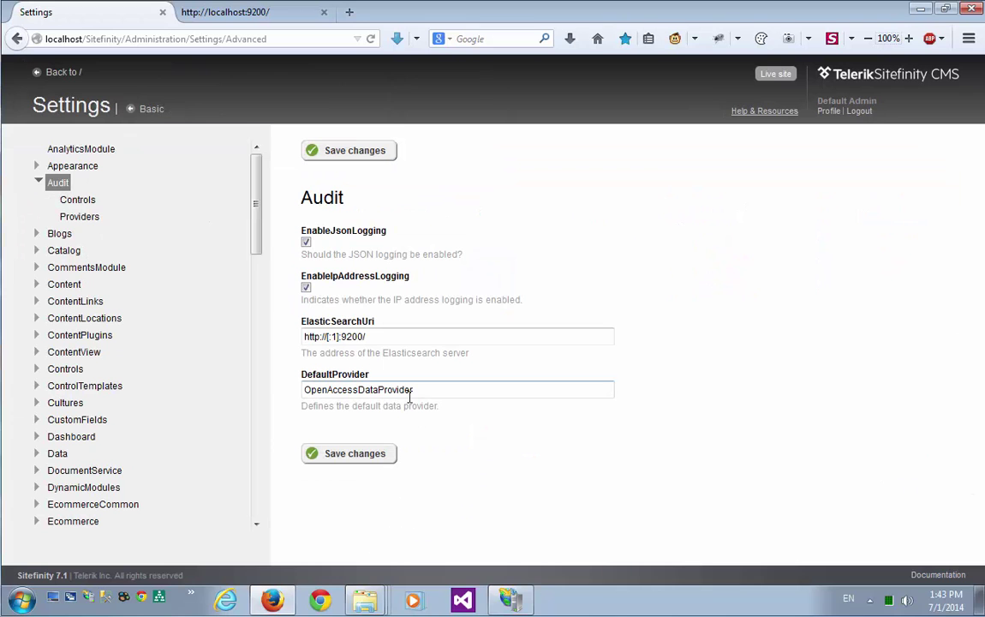
left_click_drag(326, 337, 339, 336)
key("shift+Right")
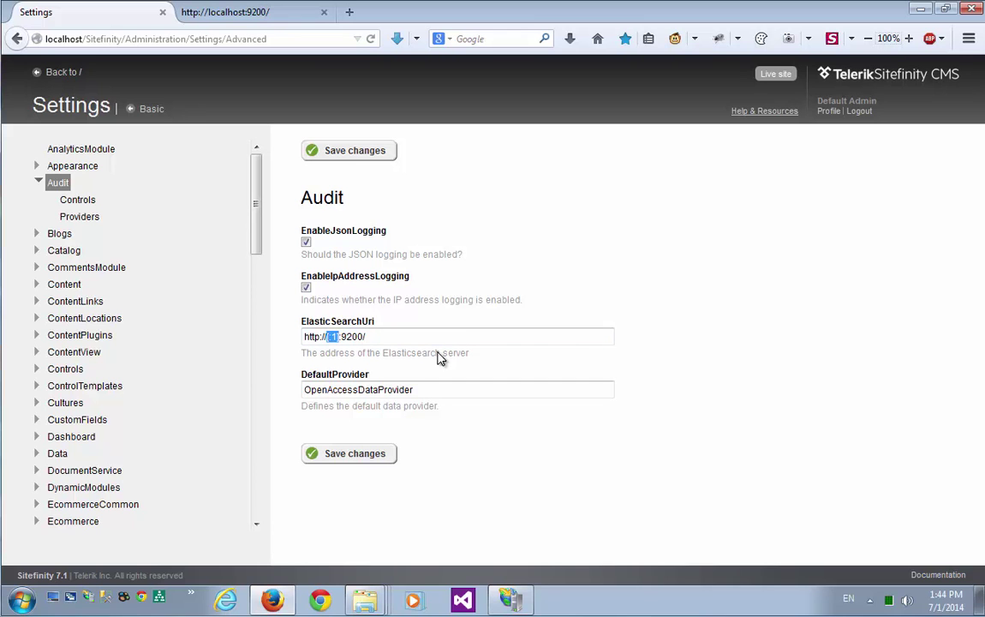
type("localhost")
left_click(349, 458)
left_click(61, 73)
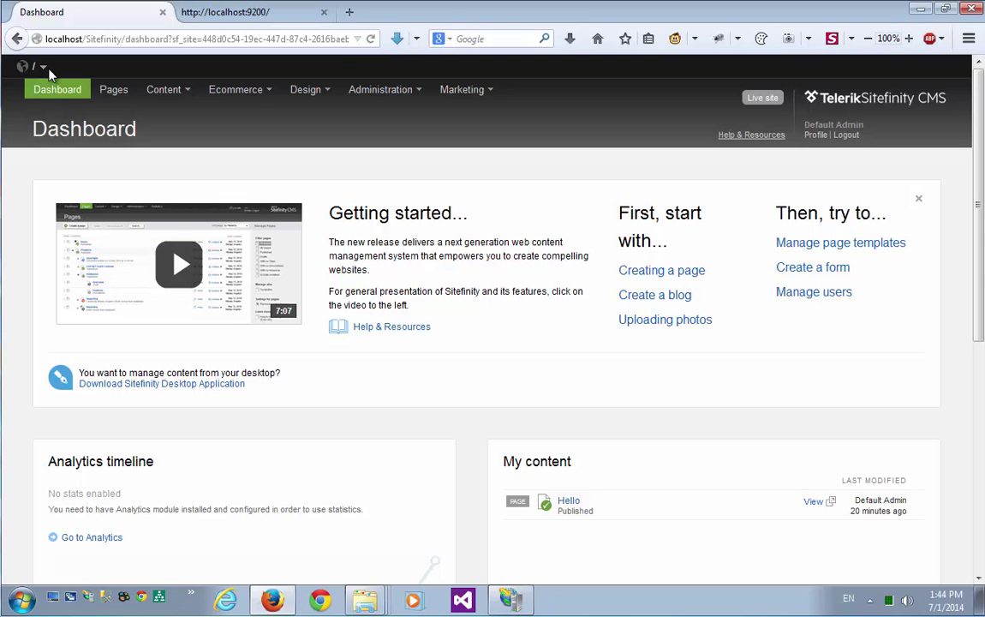
left_click(348, 12)
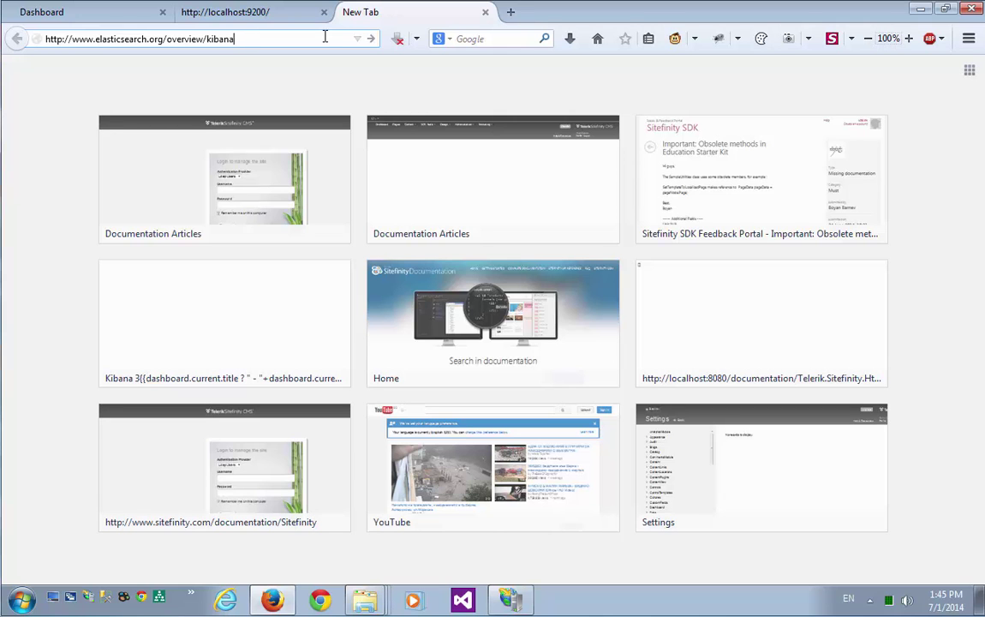
key("Return")
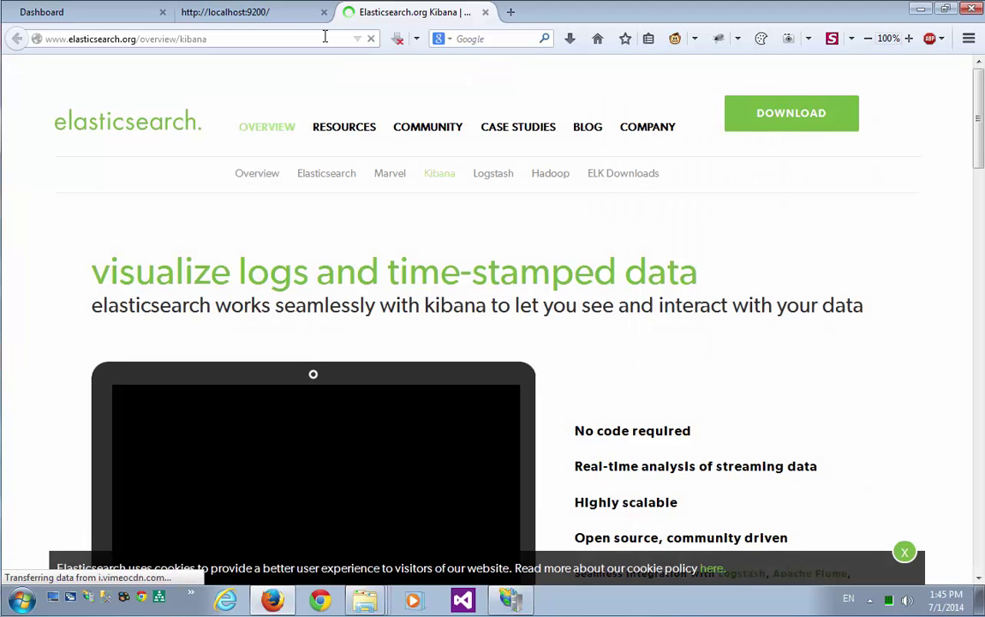
left_click(789, 127)
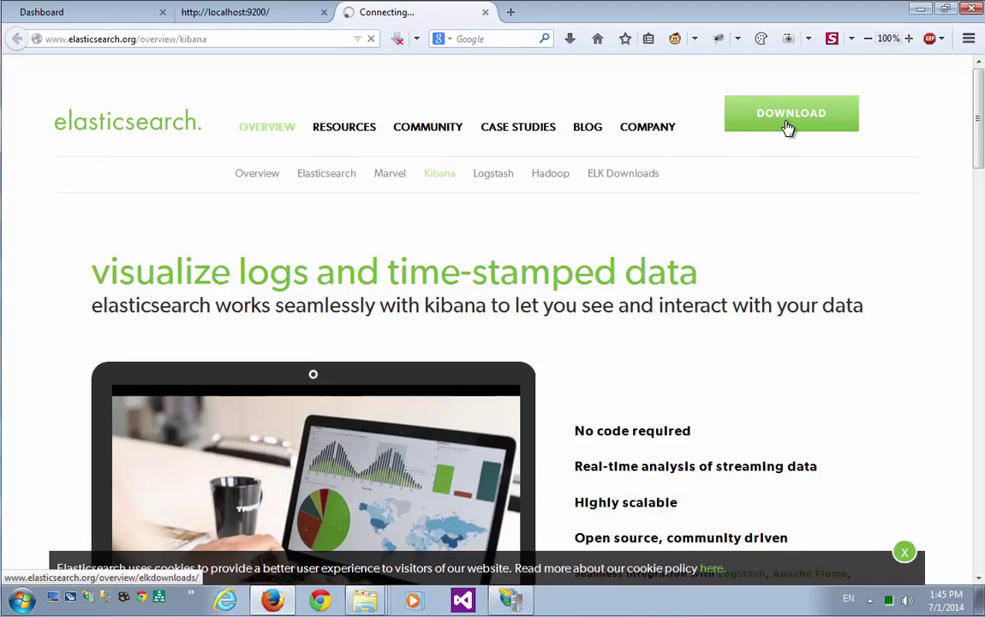
Step: Download the Kibana ZIP archive, saving kibana-3.1.0.zip to disk
scroll(690, 155, "down", 8)
scroll(691, 166, "down", 10)
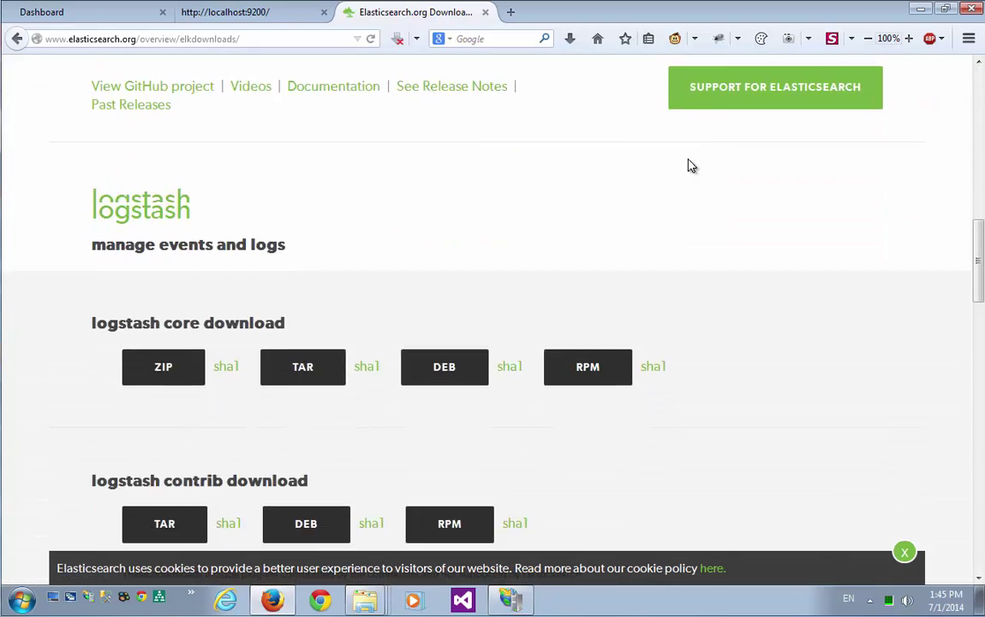
scroll(692, 166, "down", 3)
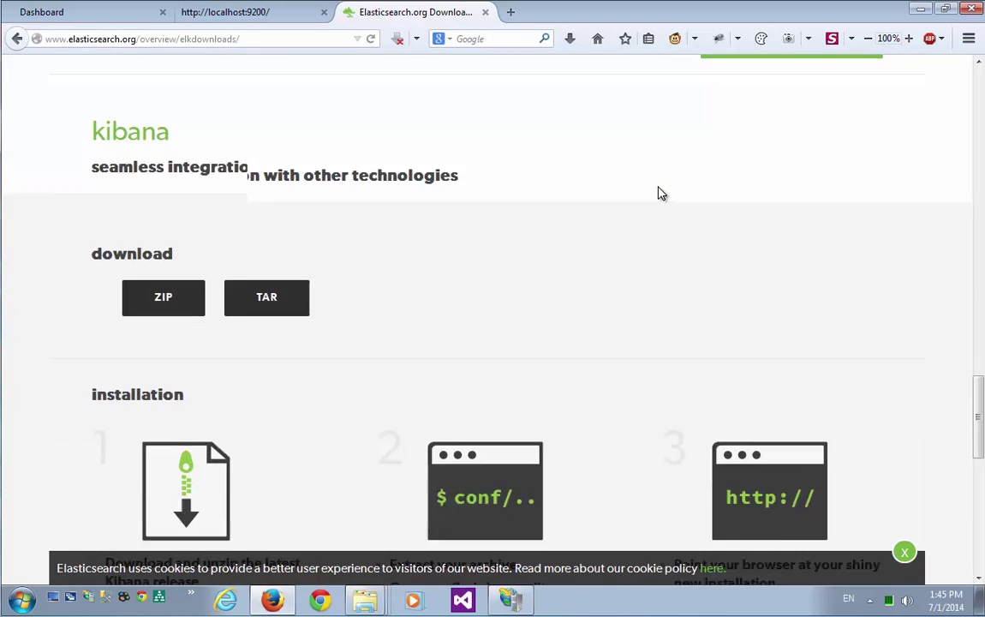
scroll(660, 194, "up", 1)
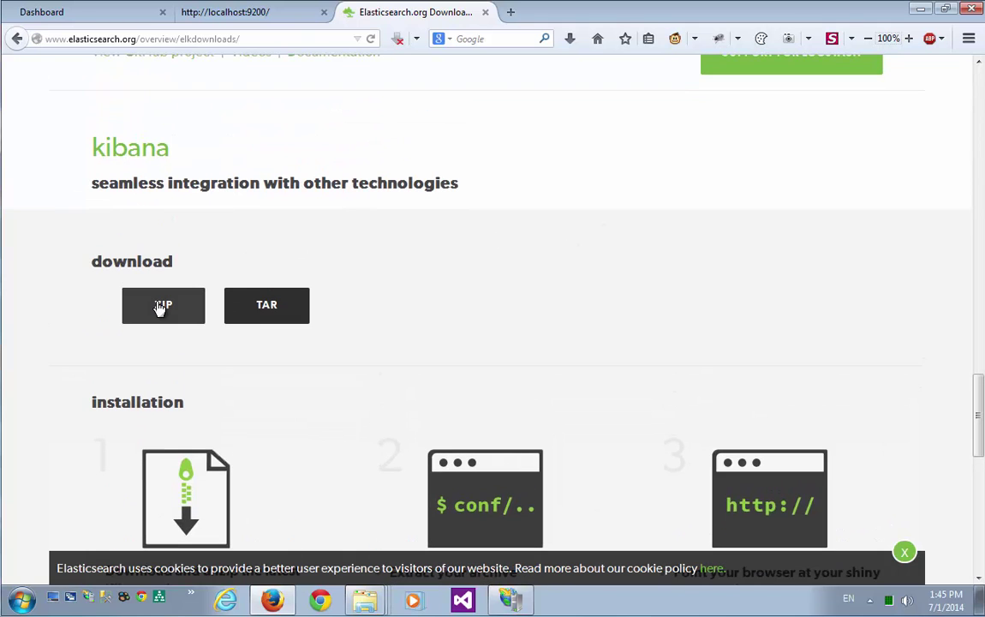
left_click(162, 306)
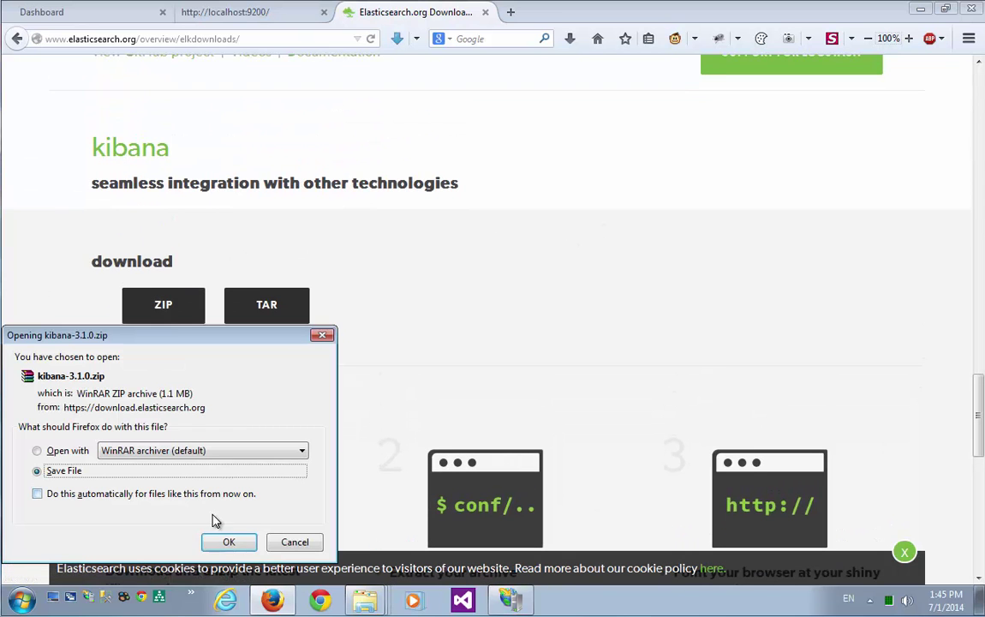
left_click(228, 542)
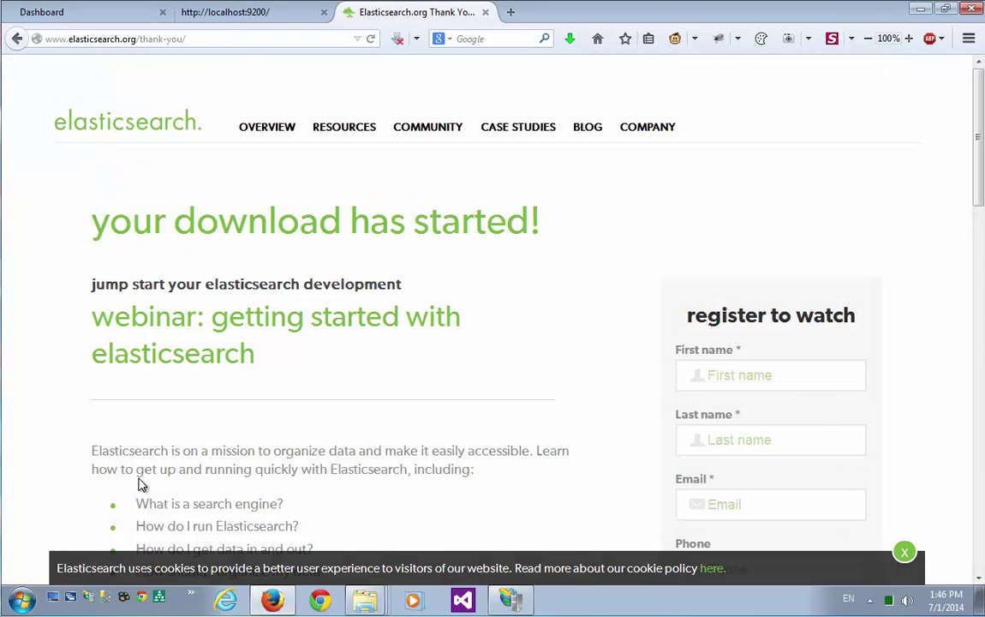
Step: Transfer kibana-3.1.0.zip from the Downloads folder to the Desktop and minimize the Desktop folder window and Firefox
left_click(571, 40)
left_click(558, 91)
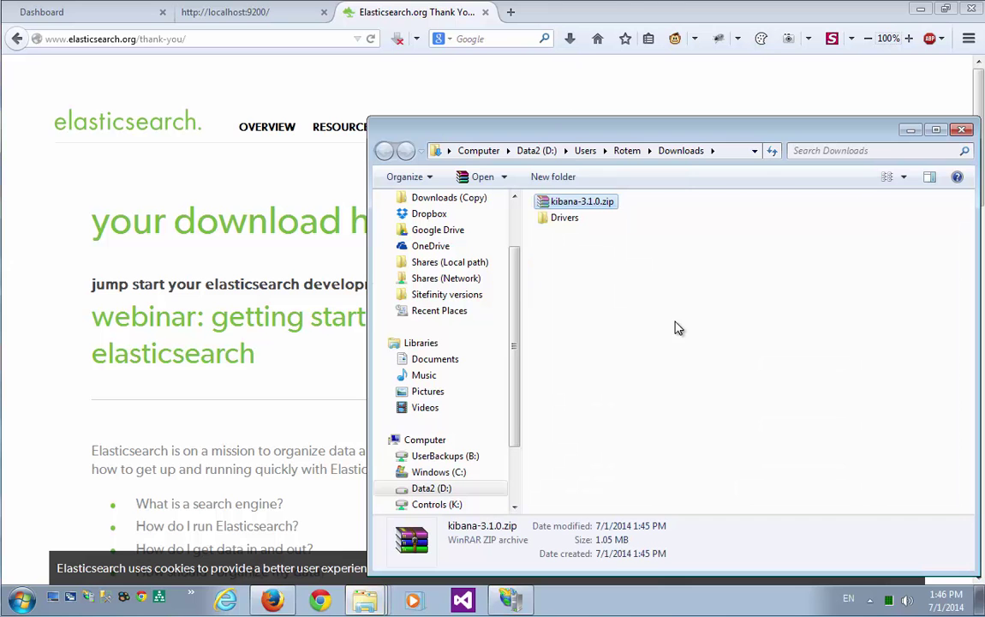
scroll(441, 257, "up", 2)
left_click(428, 221)
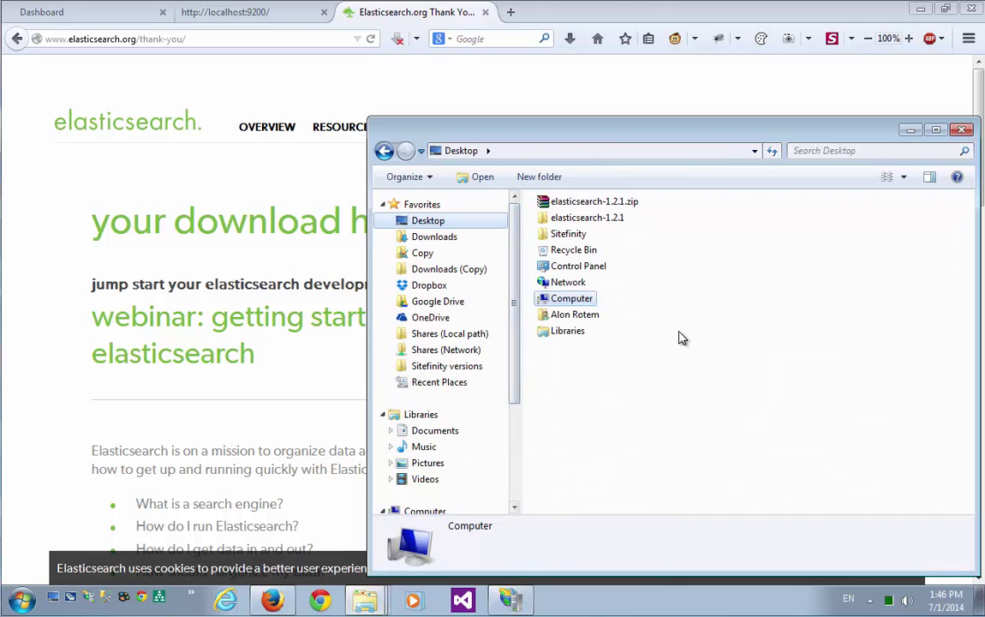
key("ctrl+v")
left_click(909, 129)
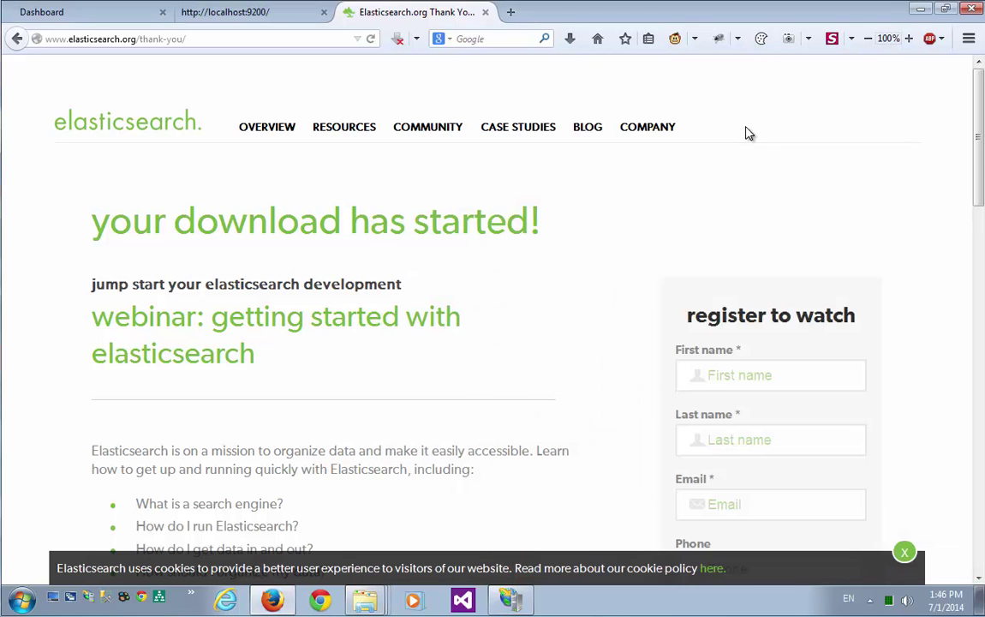
left_click(920, 8)
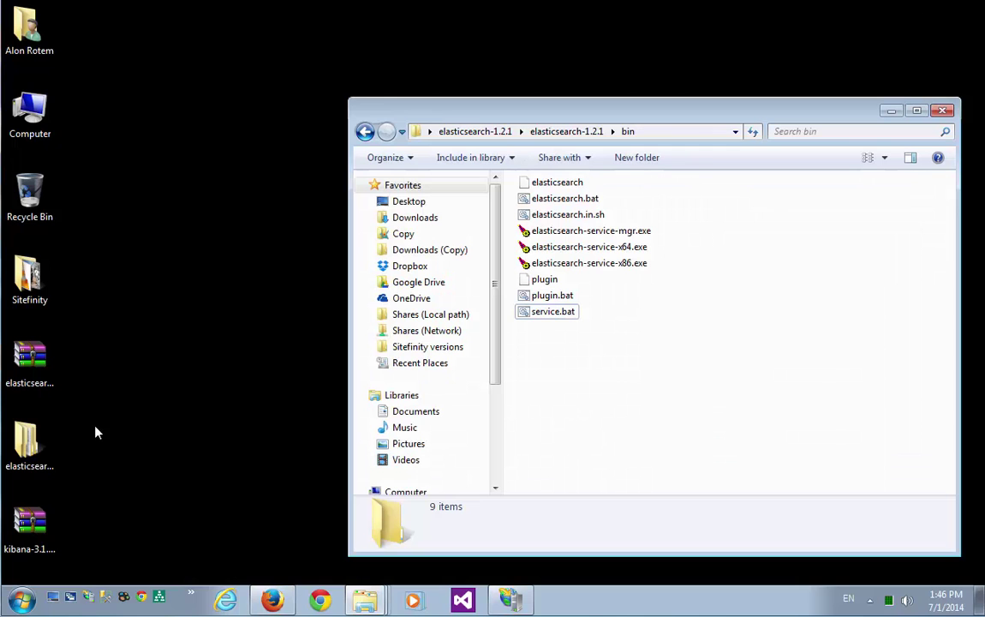
Step: Extract kibana-3.1.0.zip on the desktop into a kibana-3.1.0 folder and close the Elasticsearch bin folder window
right_click(27, 525)
left_click(132, 214)
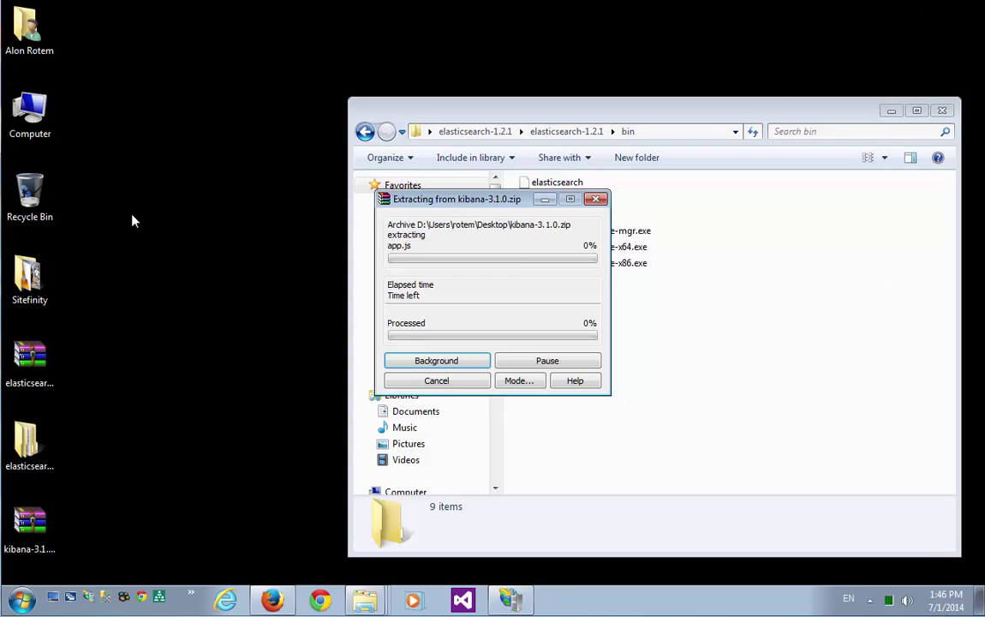
left_click(945, 115)
Step: Open index.html from the inner kibana-3.1.0 folder in Firefox, view the Kibana page, close its tab, and minimize Firefox
double_click(83, 21)
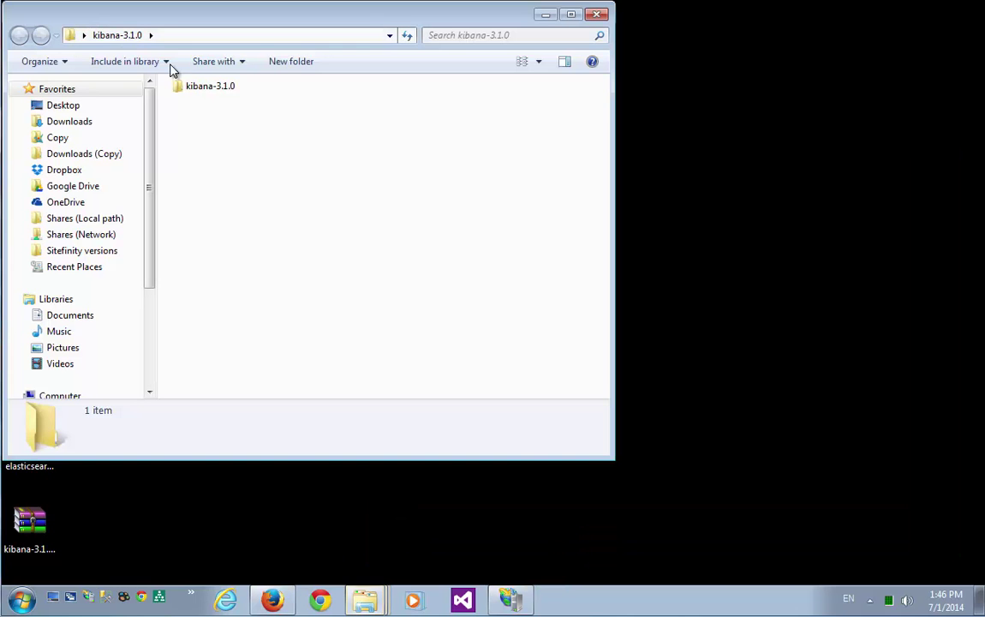
double_click(189, 87)
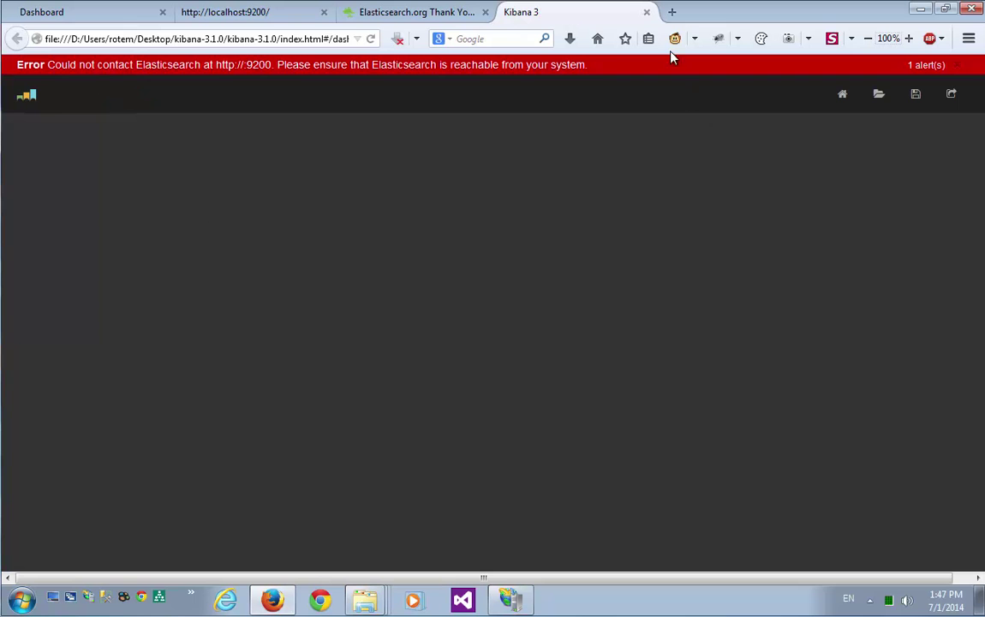
left_click(646, 12)
left_click(919, 10)
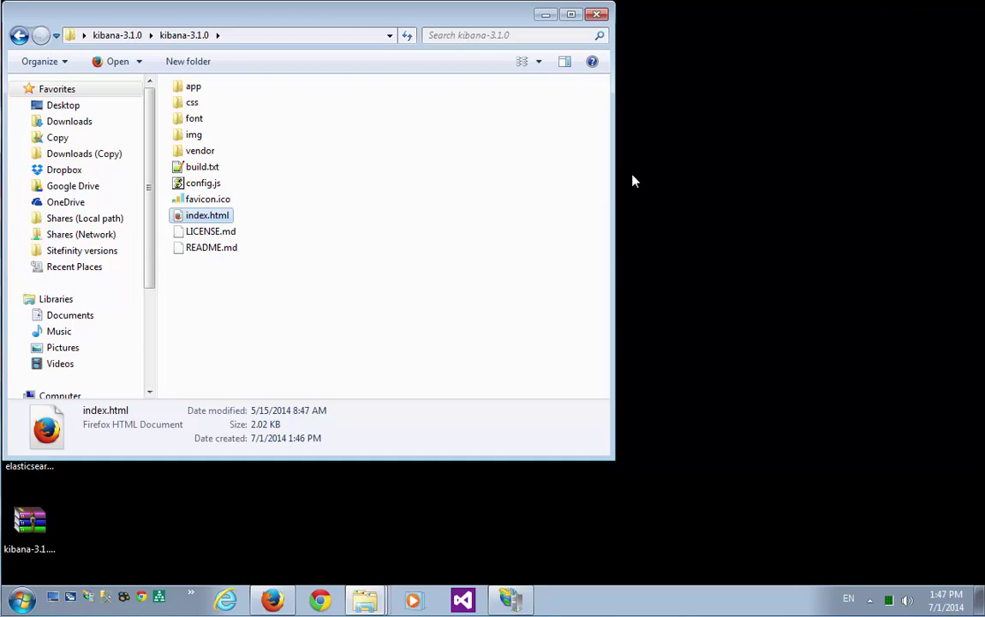
Step: Switch to IIS Manager and start adding a web site named Kibana under the server's Sites
left_click(89, 595)
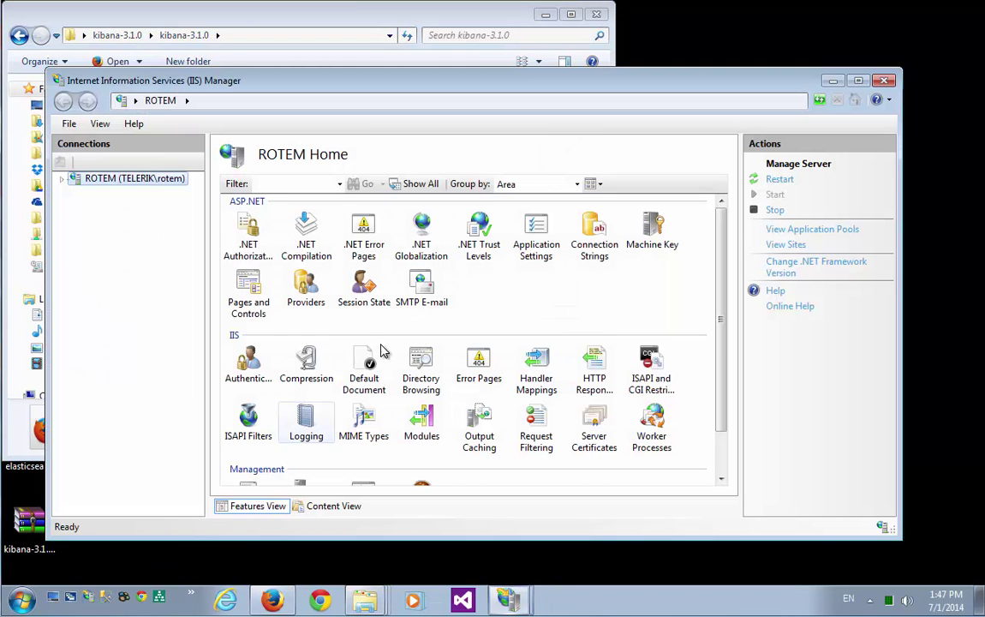
left_click(62, 178)
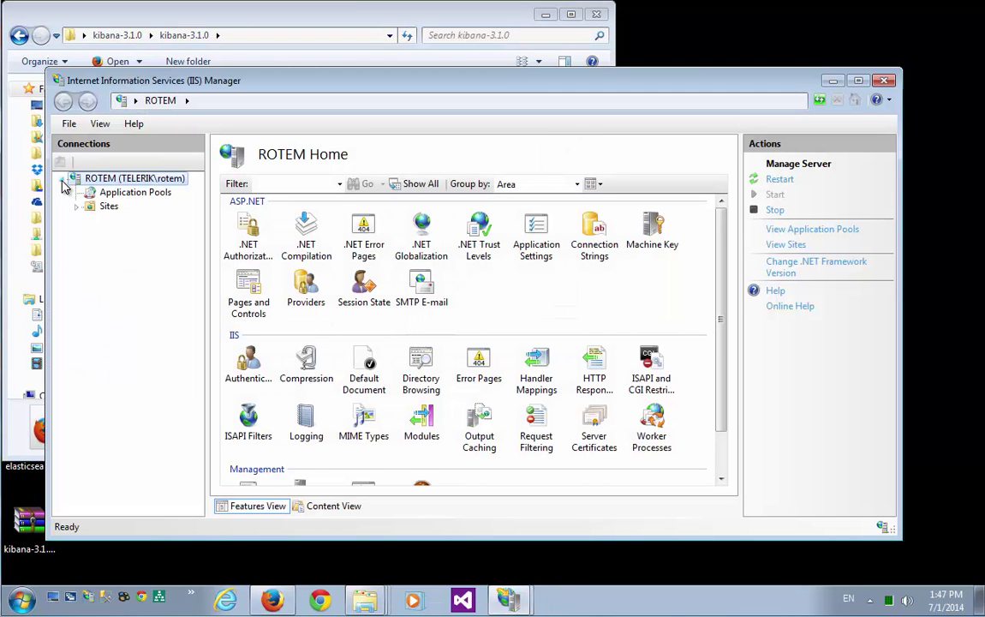
left_click(76, 206)
right_click(103, 208)
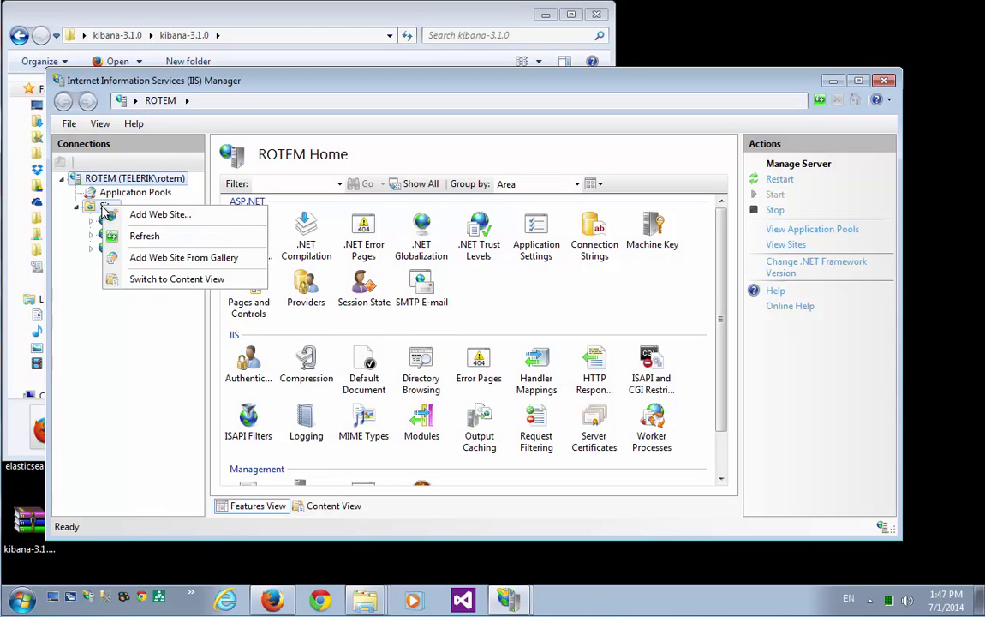
left_click(159, 215)
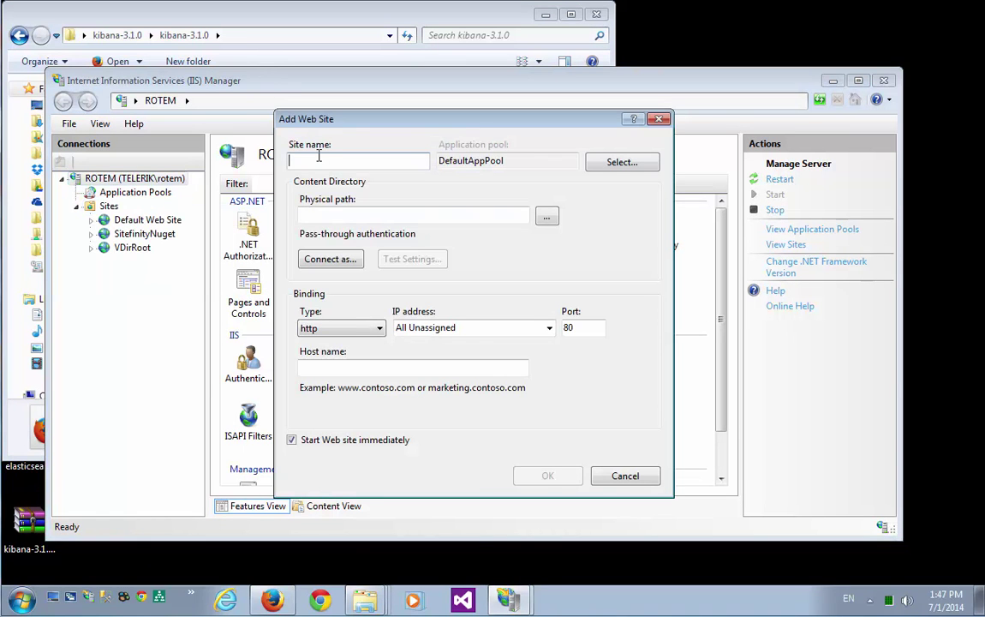
type("Kibana")
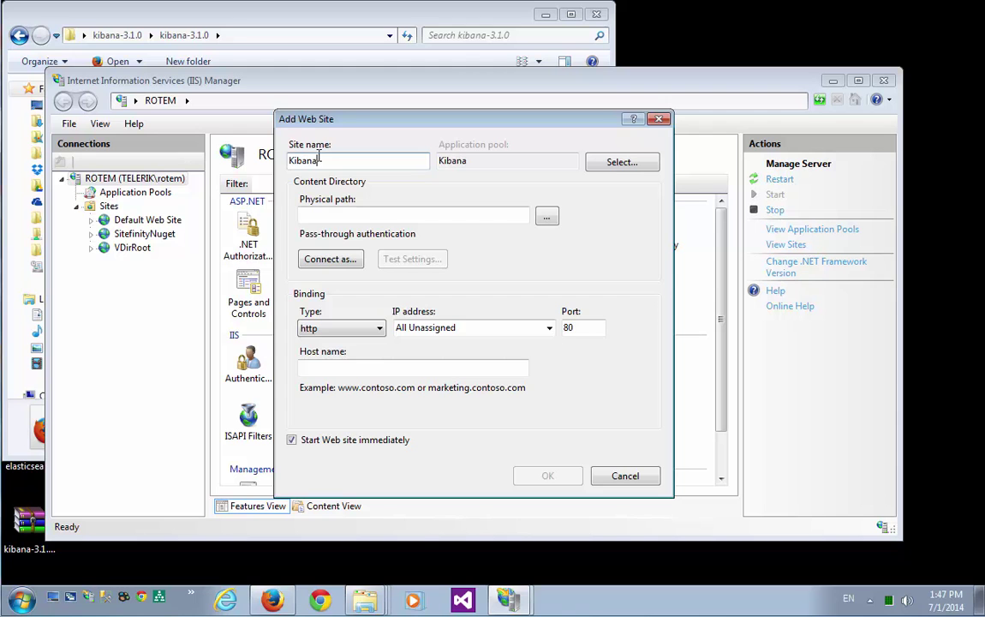
Step: Assign the ASP.NET v4.0 application pool to the new Kibana site
left_click(647, 165)
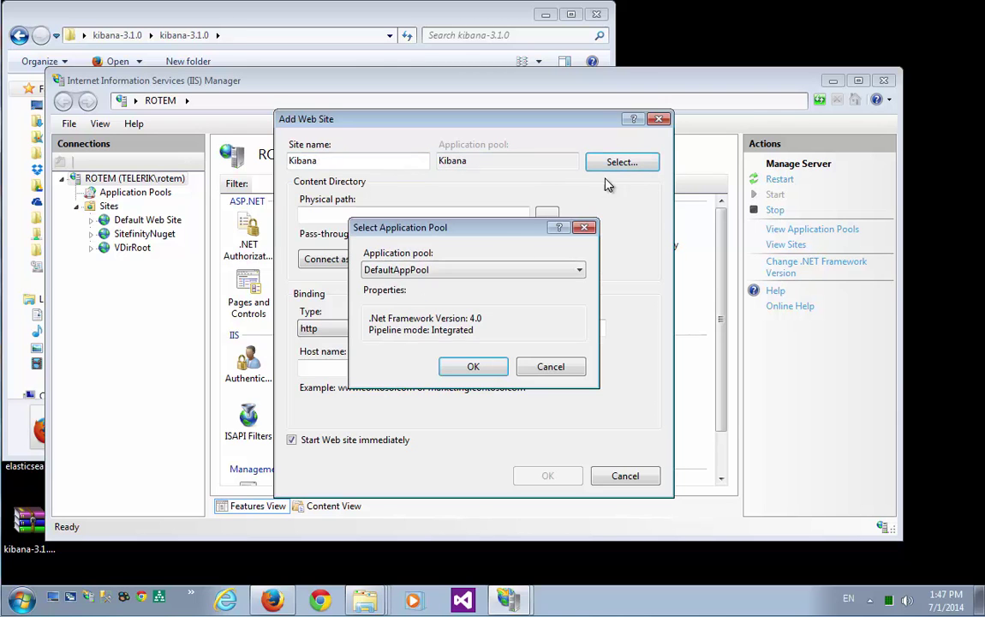
left_click(468, 270)
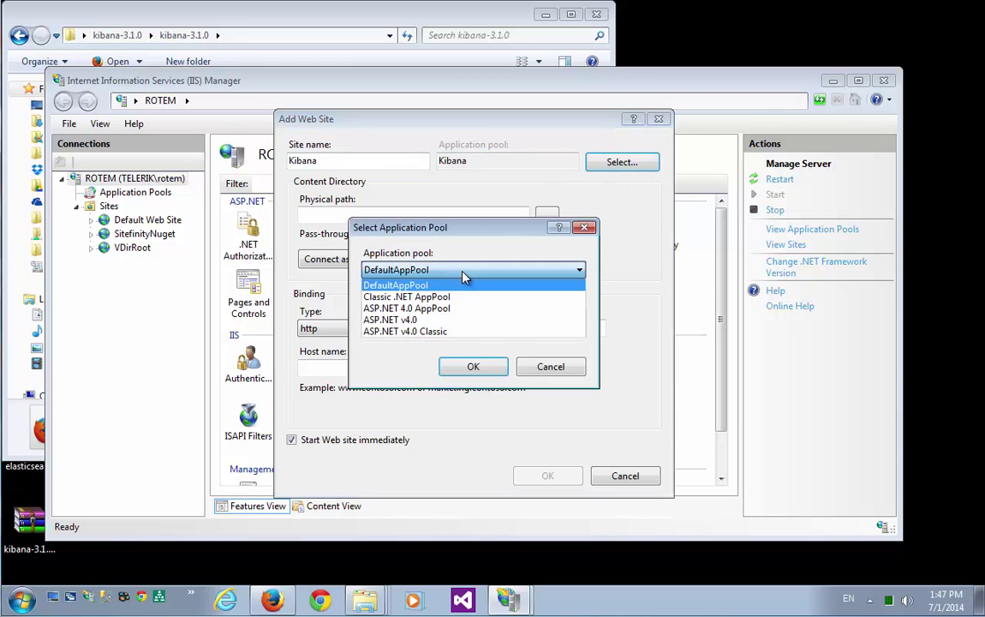
left_click(454, 320)
left_click(473, 365)
Step: Copy the path of the inner kibana-3.1.0 folder on the desktop and use it as the site's physical path
left_click(239, 36)
key("ctrl+c")
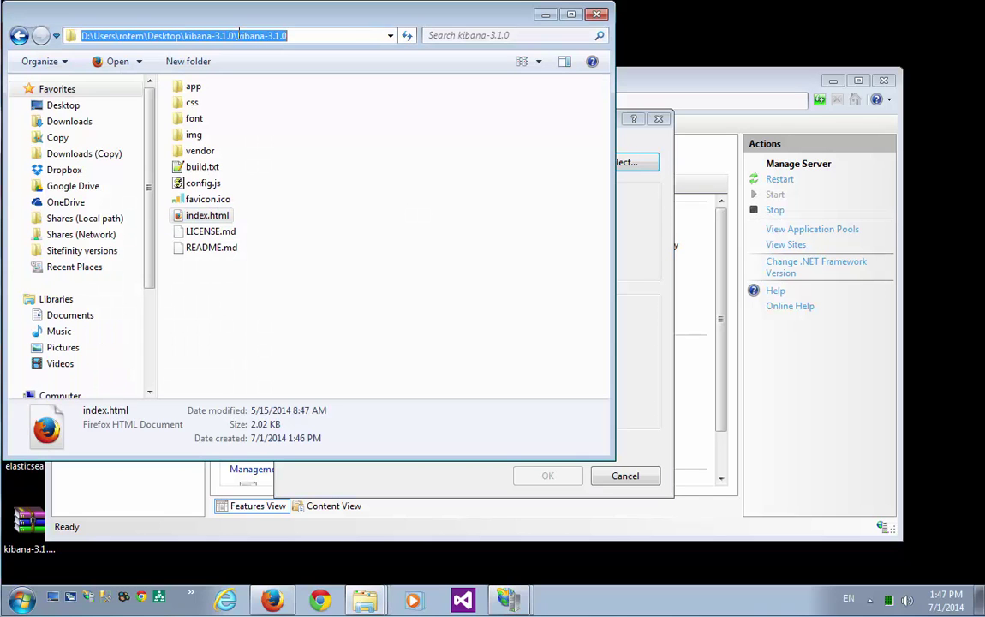
left_click(649, 266)
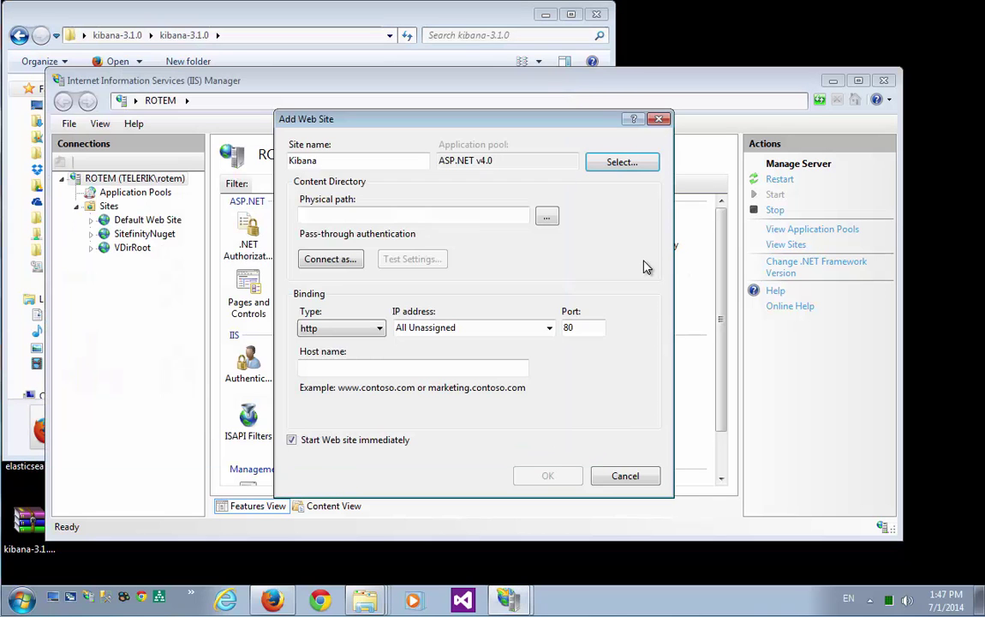
left_click(377, 215)
key("ctrl+v")
Step: Set the site's binding port to 8200 and create the web site
double_click(569, 328)
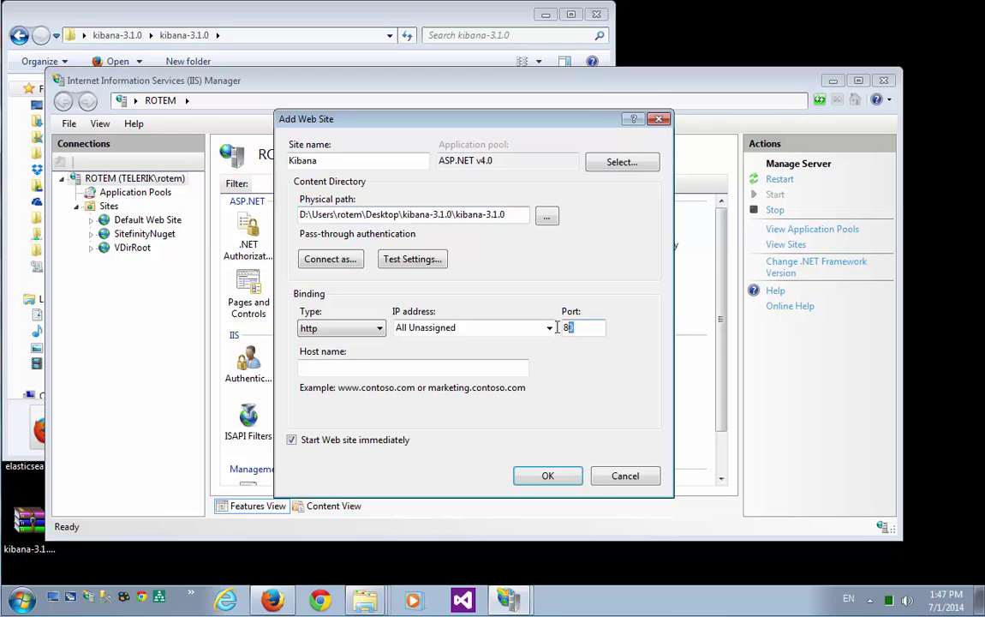
type("8200")
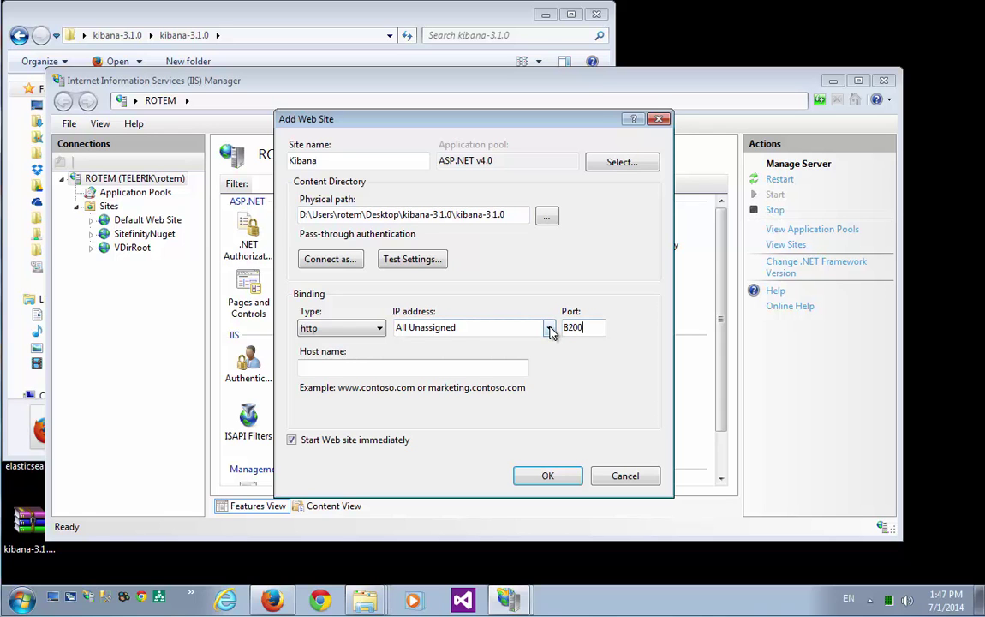
left_click(558, 479)
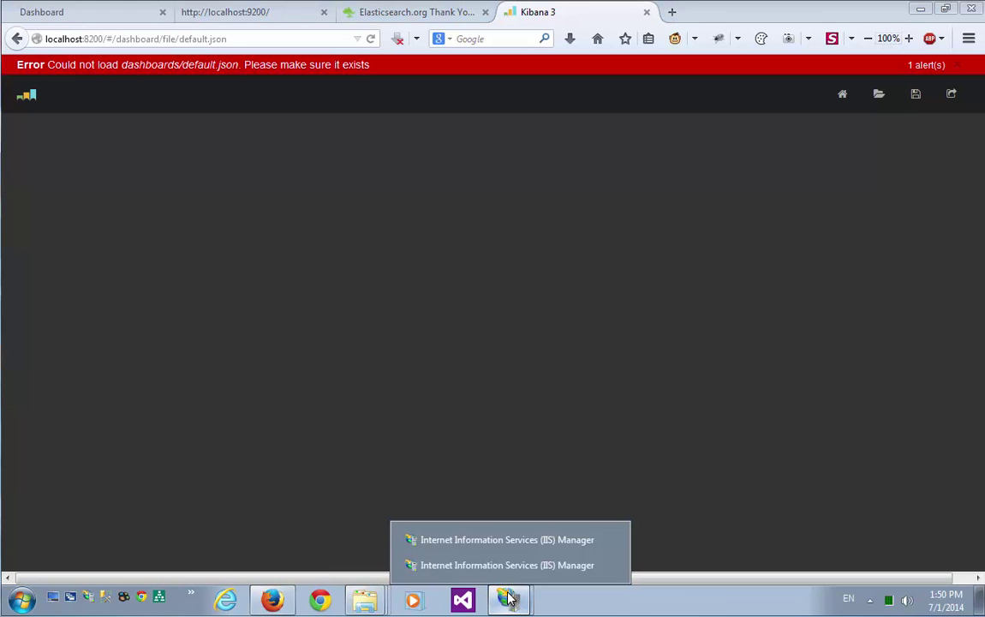
Step: In IIS Manager, add a MIME type to the Kibana site with file name extension json and type application/json
left_click(506, 567)
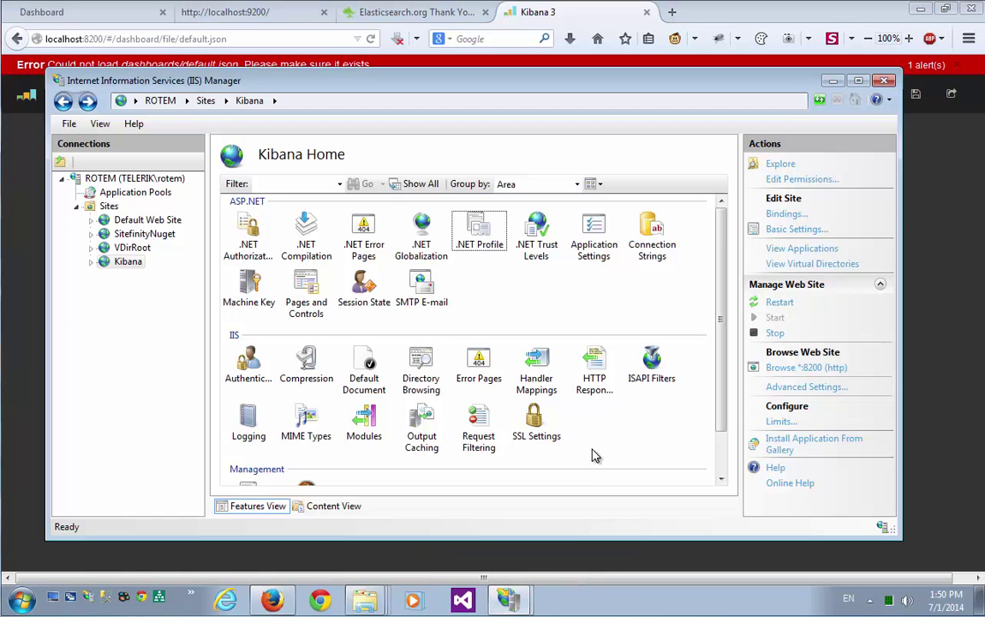
double_click(308, 422)
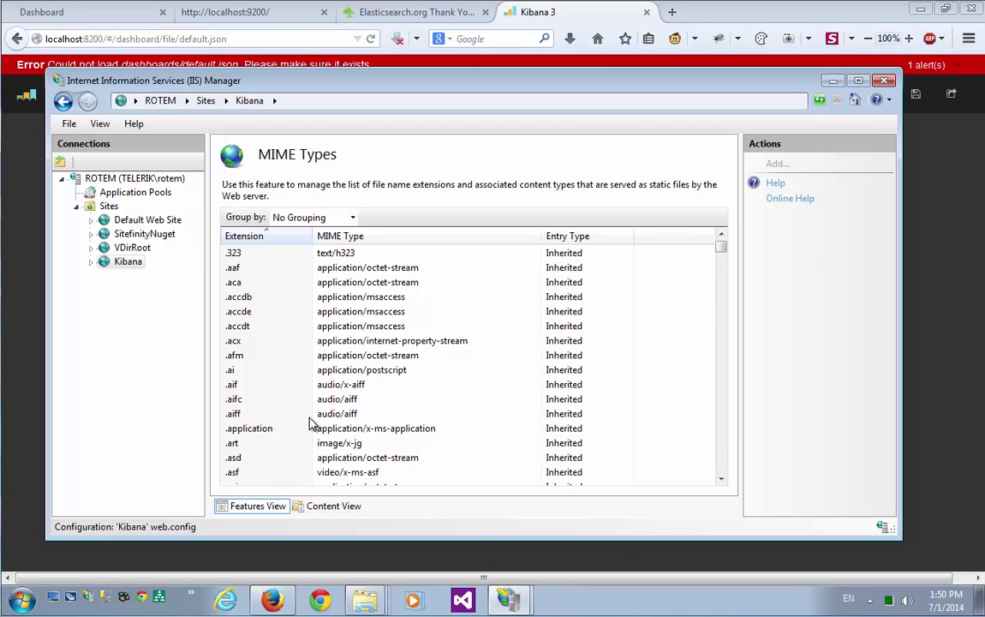
left_click(777, 164)
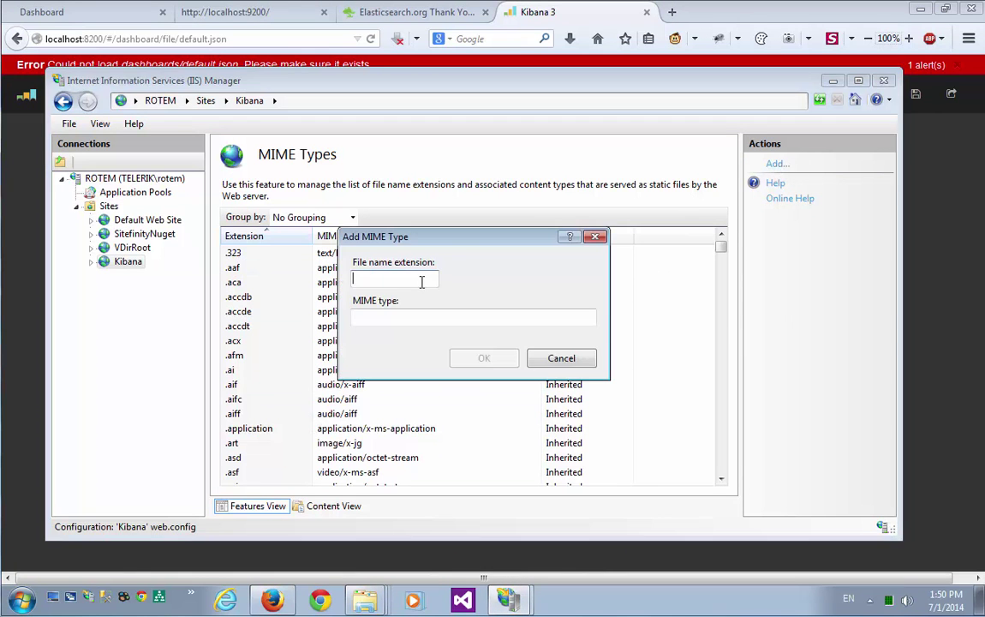
type("json")
left_click(405, 316)
type("app")
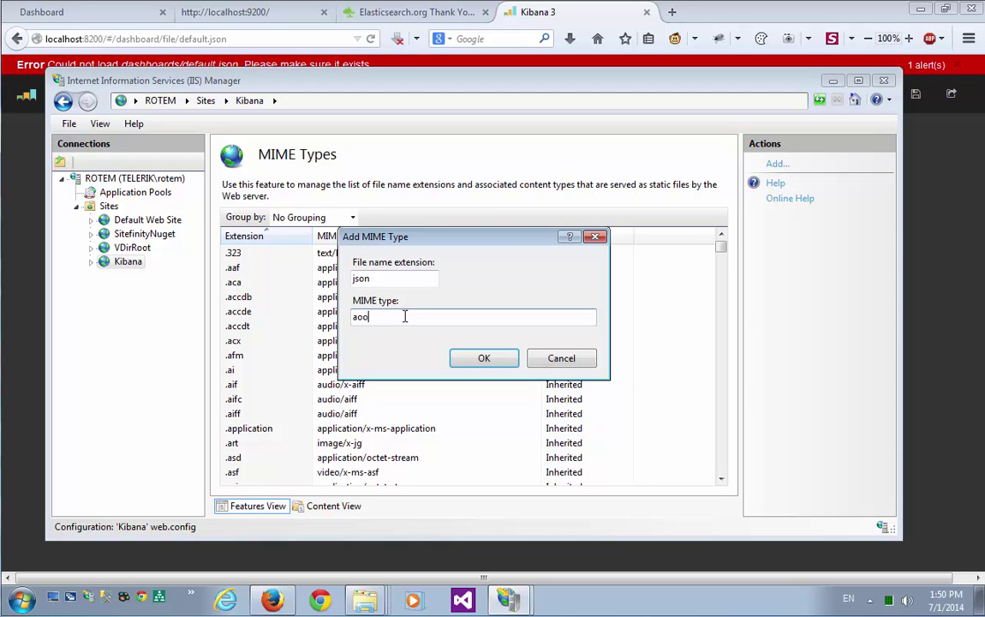
key("BackSpace")
key("BackSpace")
type("pplication/json")
left_click(467, 360)
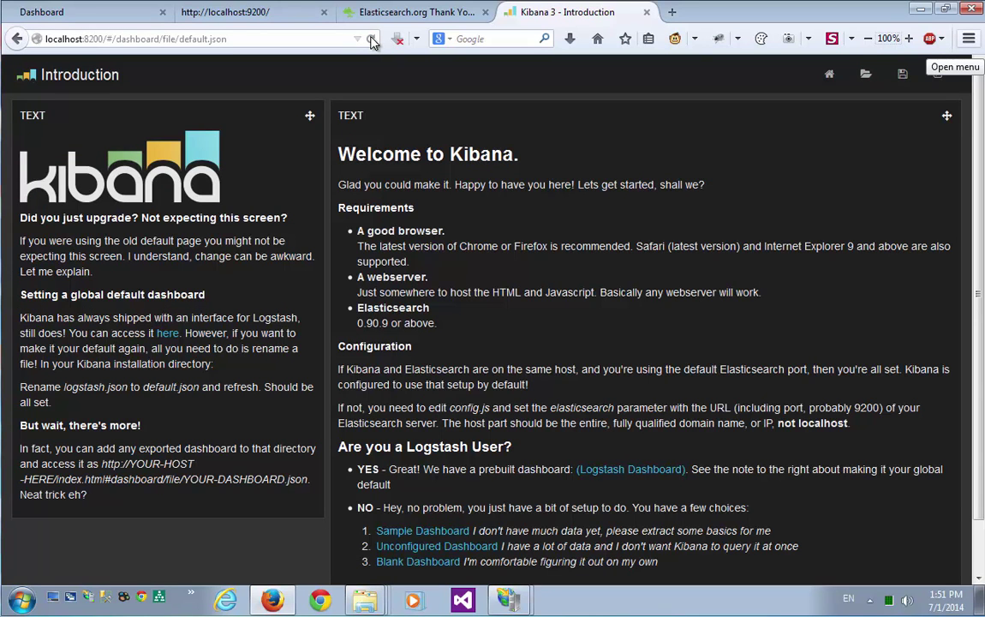
Step: Open config.js from the inner kibana-3.1.0 folder in Notepad++
mouse_move(365, 600)
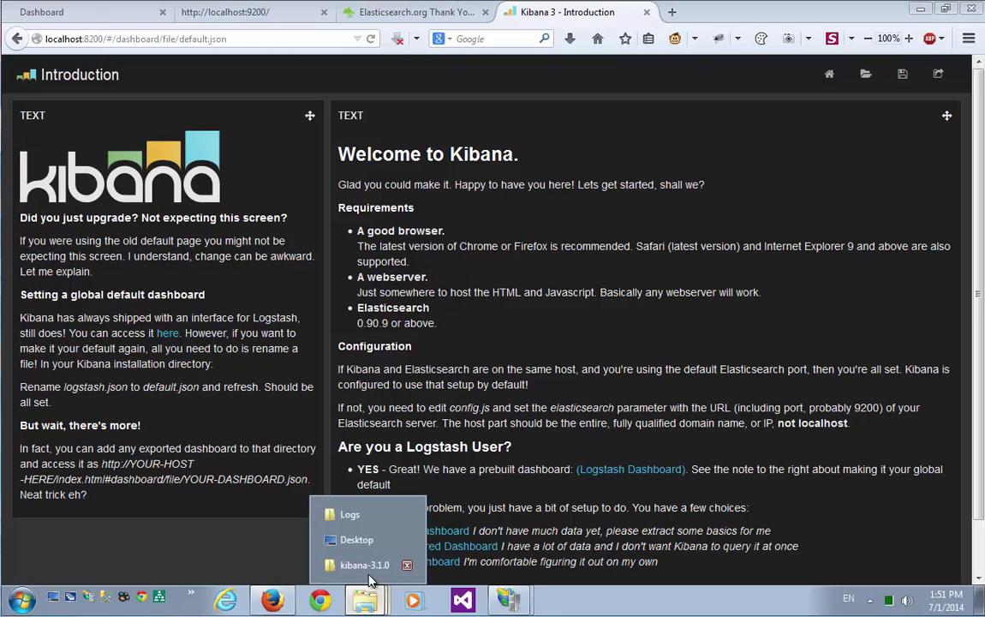
left_click(367, 567)
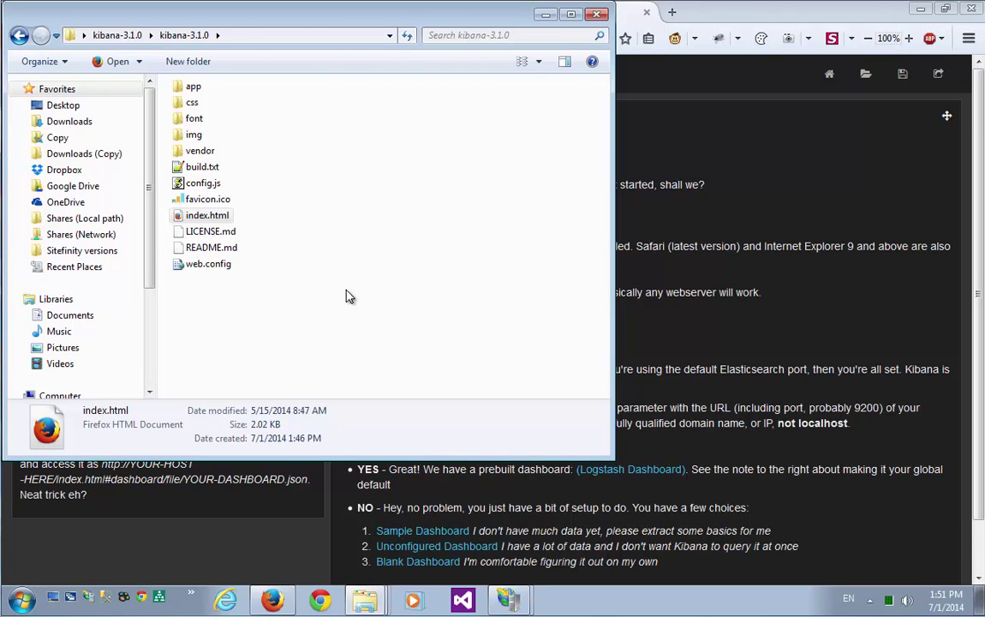
right_click(203, 184)
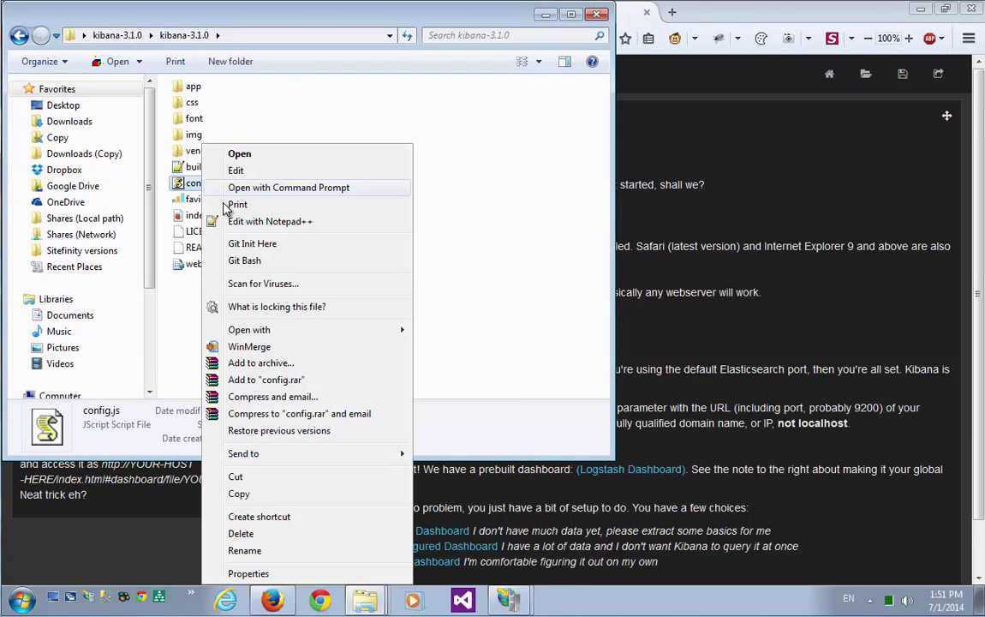
left_click(236, 221)
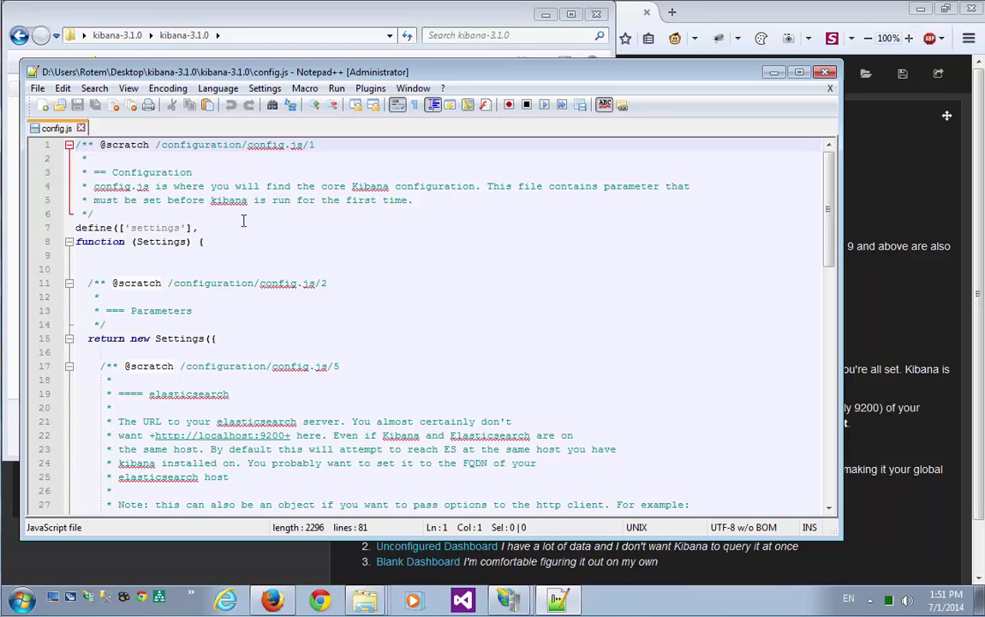
key("ctrl+f")
type("elas")
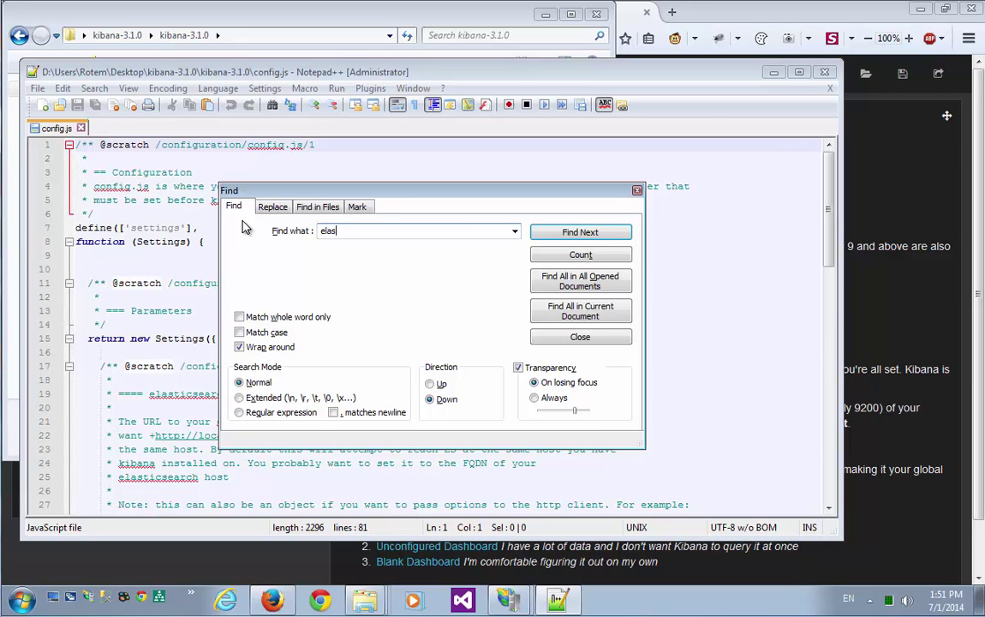
type("ticsearch:")
key("Return")
key("Escape")
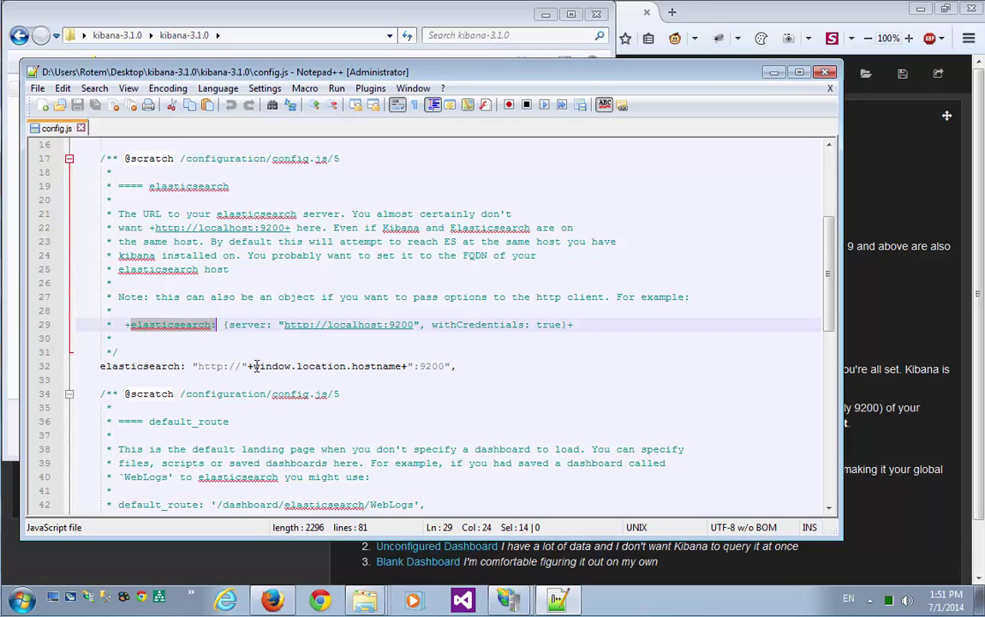
left_click_drag(242, 366, 415, 366)
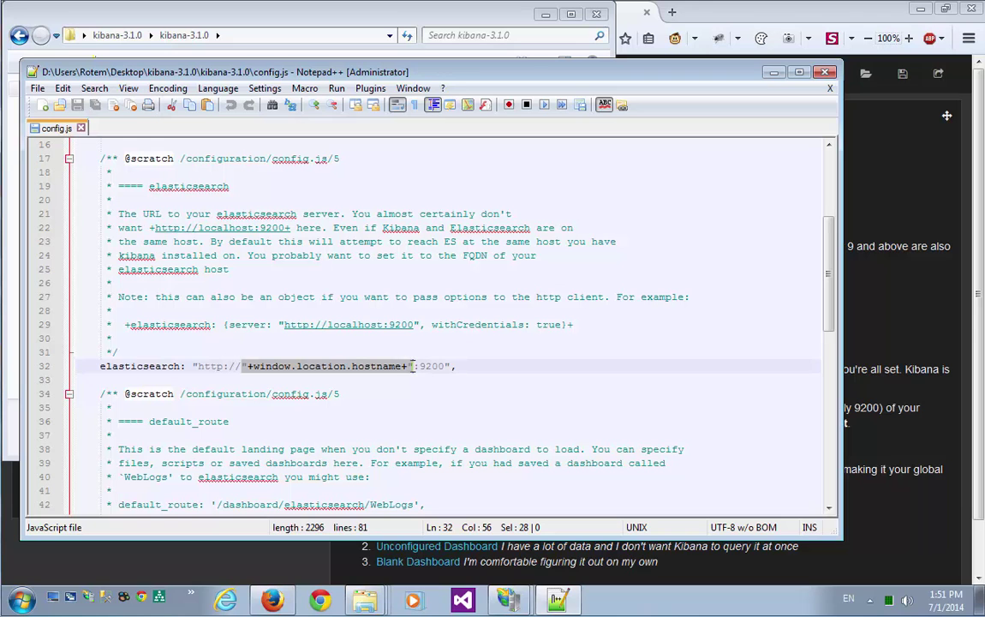
type("localhost")
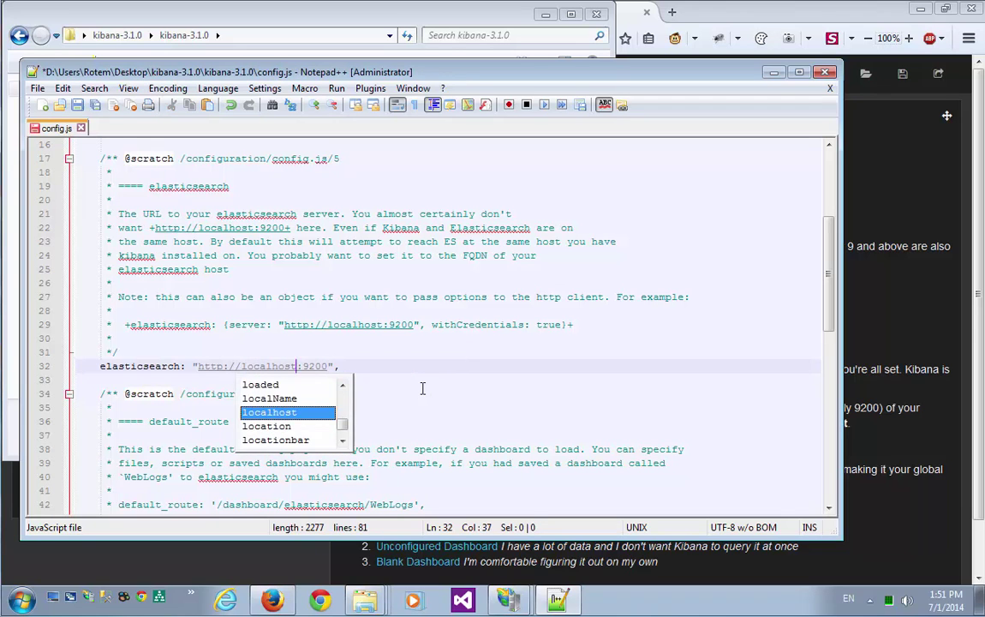
key("End")
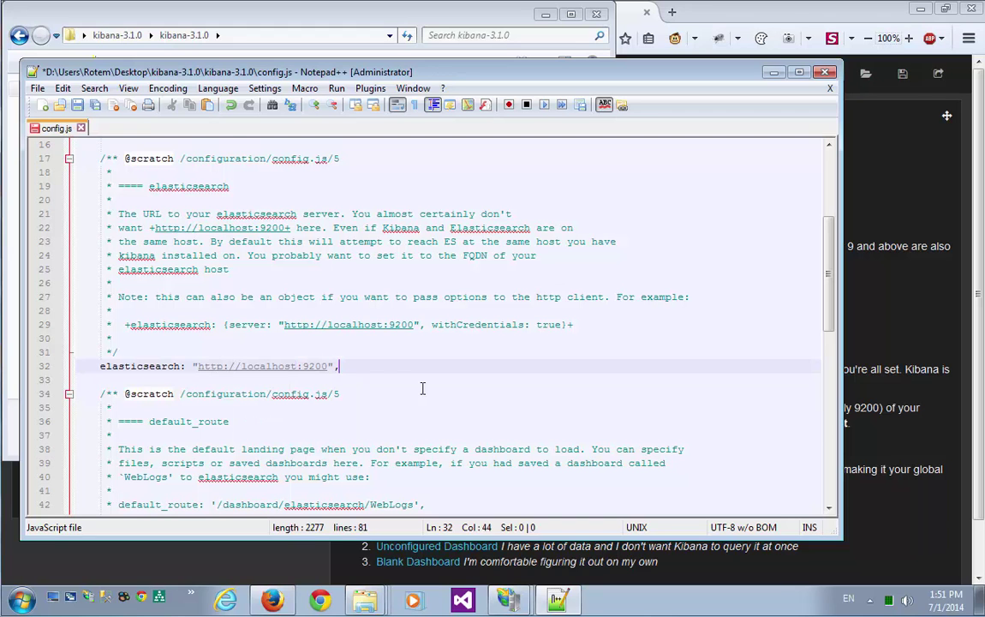
key("ctrl+s")
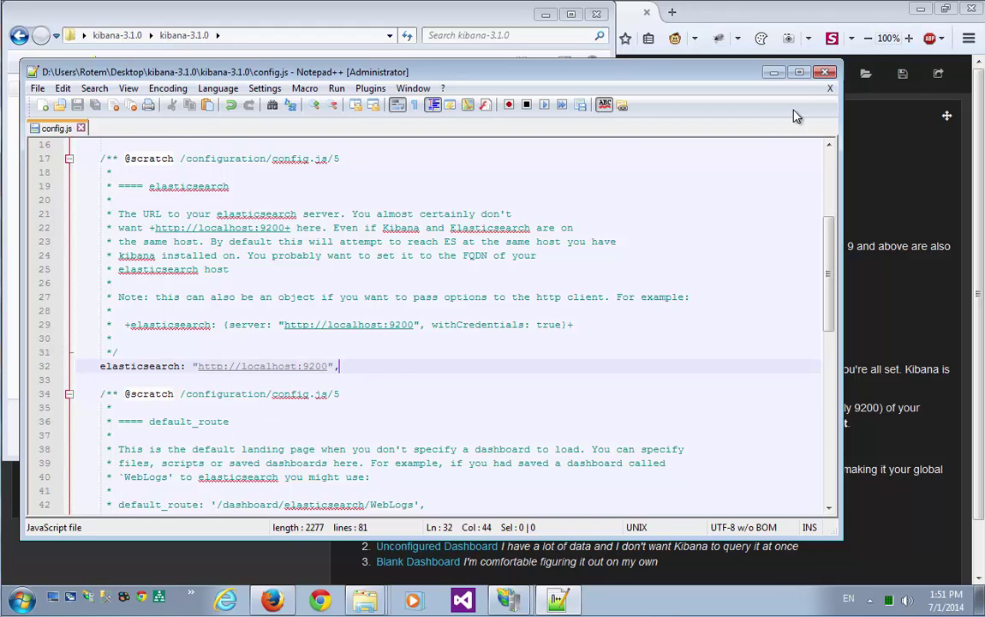
left_click(827, 76)
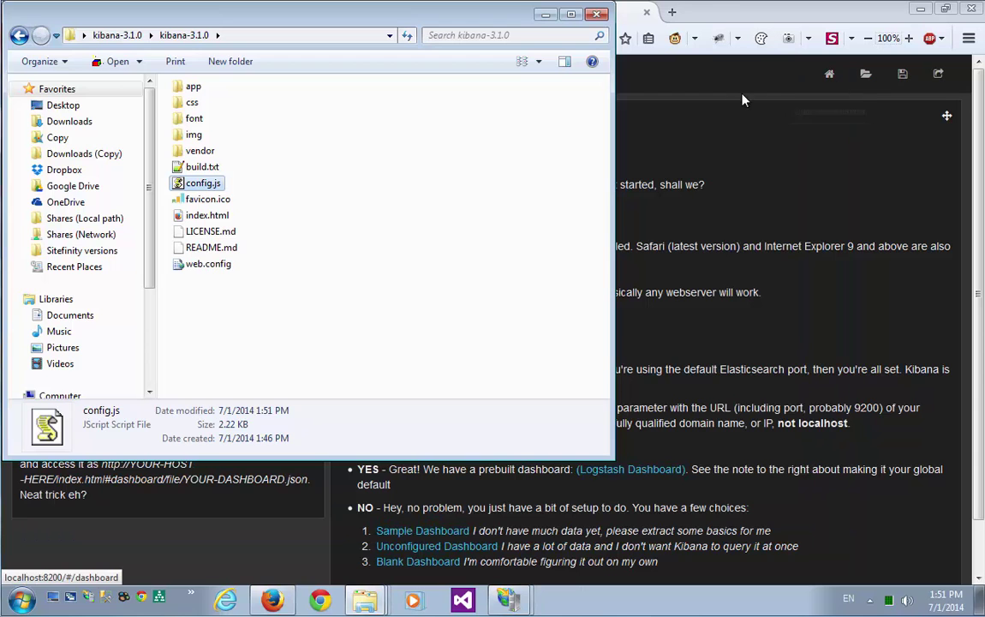
Step: Reload the Kibana page in Firefox, open the Sample Dashboard and look through its panels
left_click(694, 139)
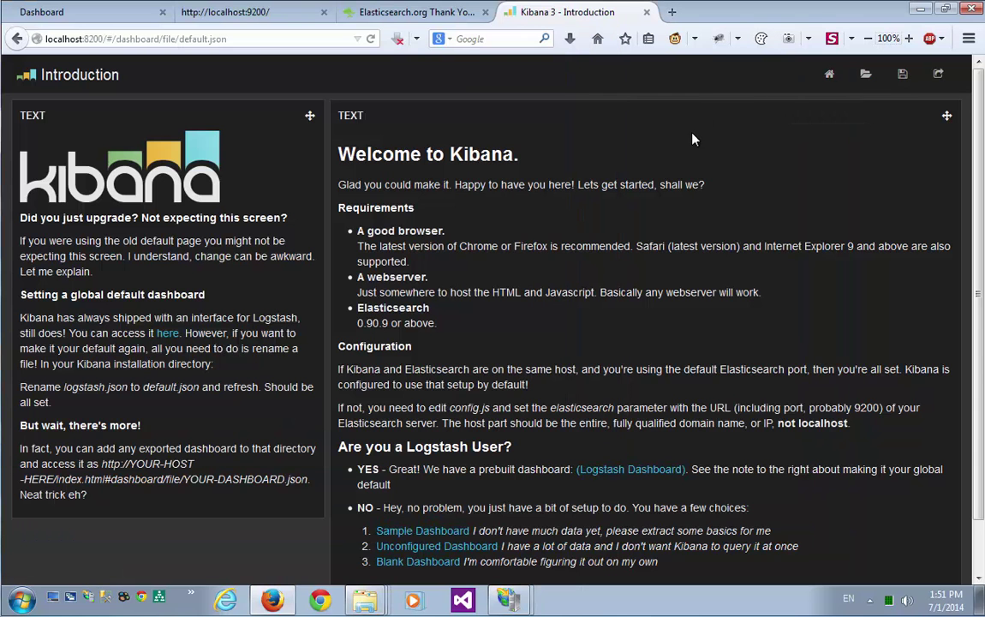
left_click(371, 40)
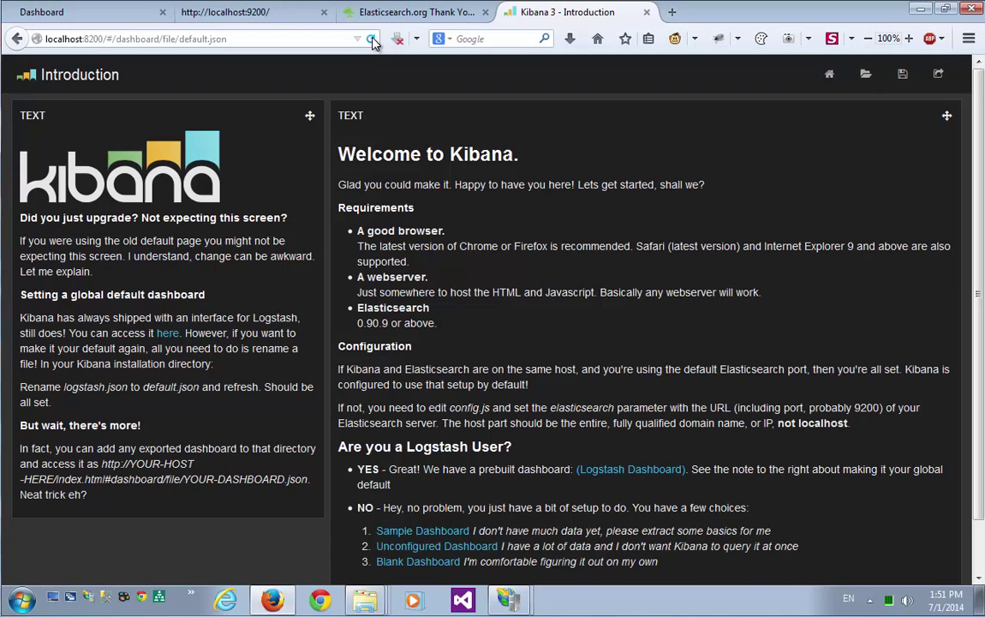
left_click(412, 533)
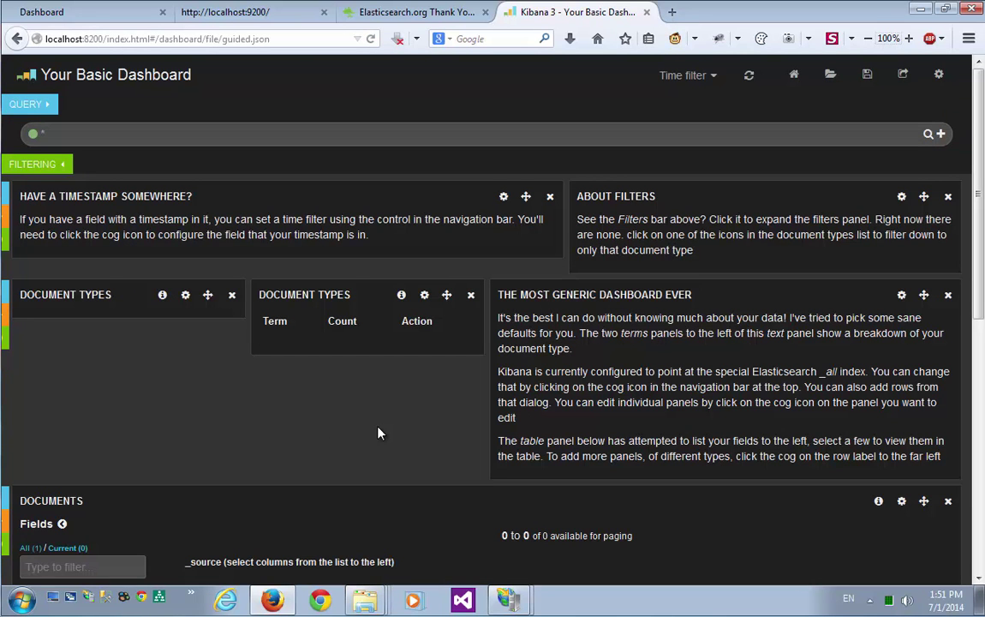
scroll(379, 433, "down", 2)
scroll(380, 434, "down", 3)
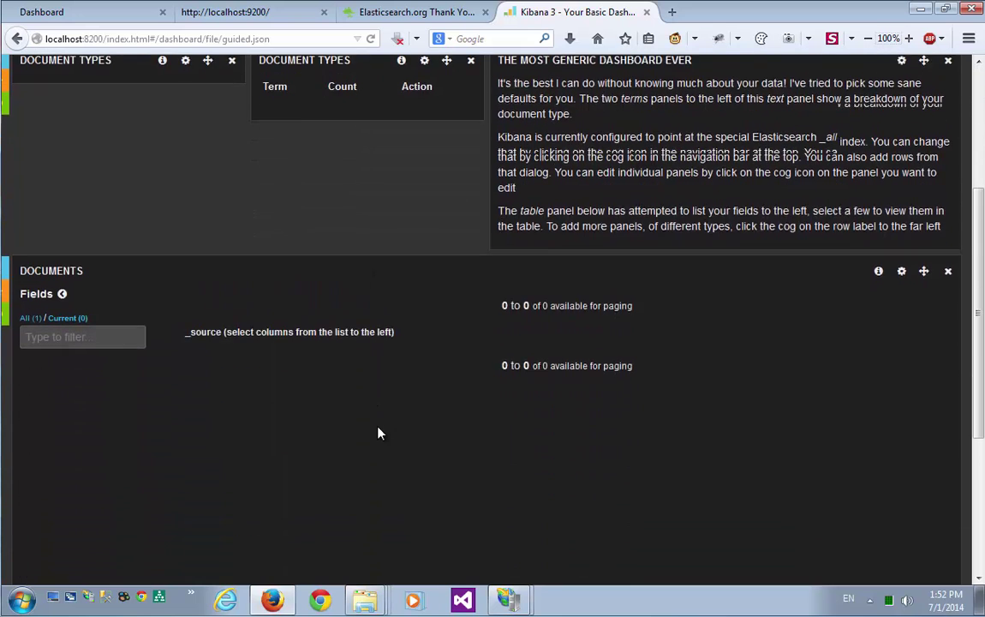
scroll(379, 434, "up", 5)
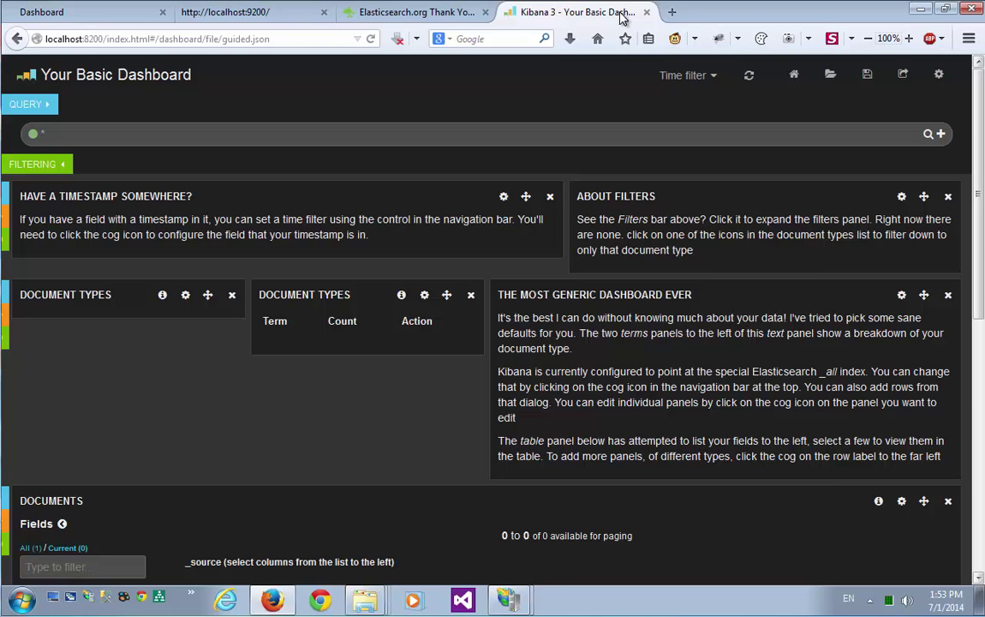
left_click(671, 12)
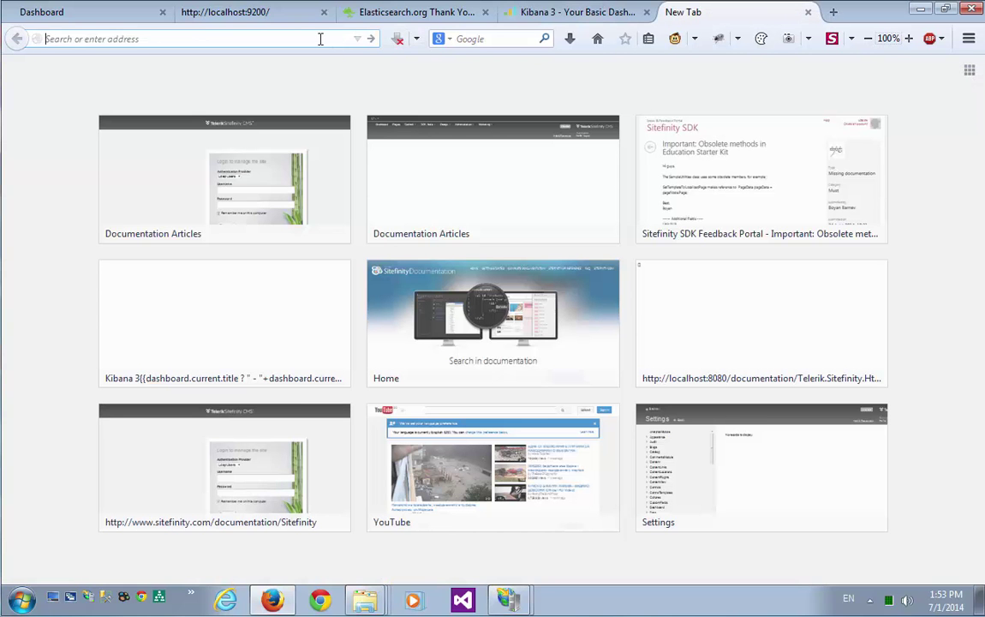
key("ctrl+v")
key("Return")
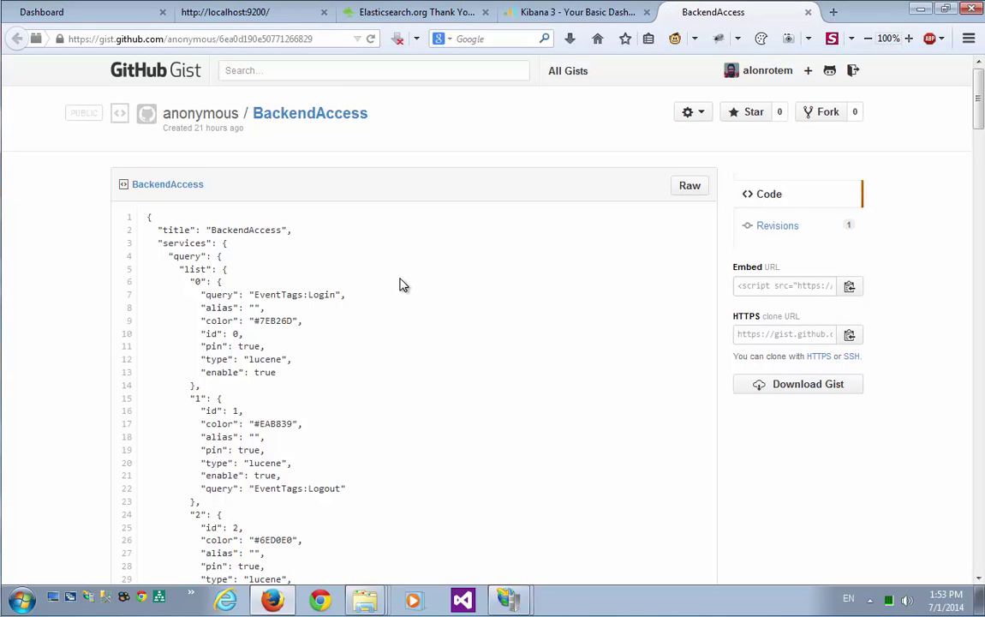
scroll(403, 300, "down", 5)
scroll(409, 314, "down", 4)
scroll(408, 315, "up", 8)
left_click(555, 17)
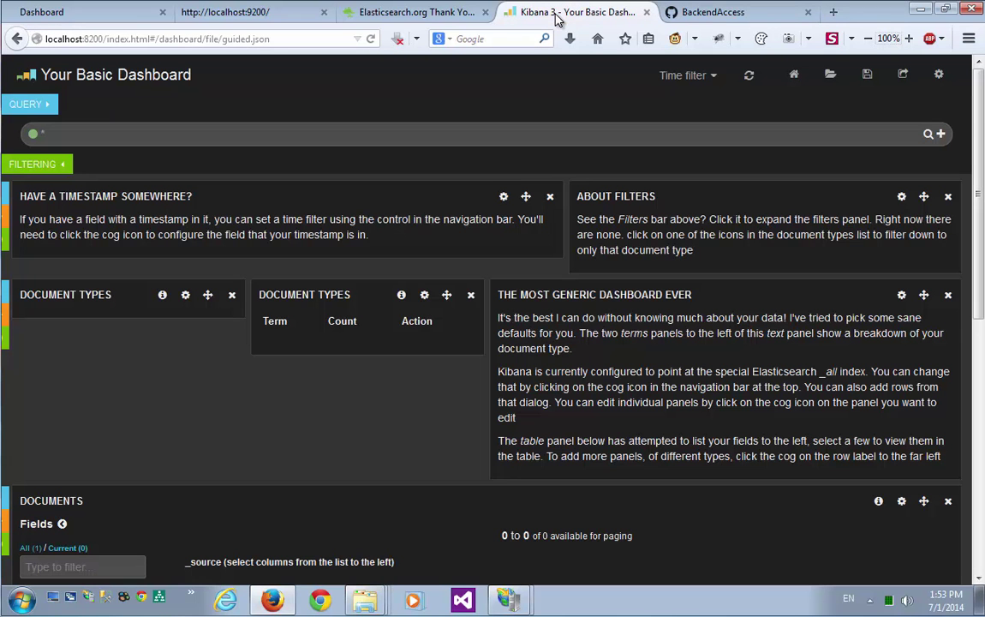
left_click(831, 77)
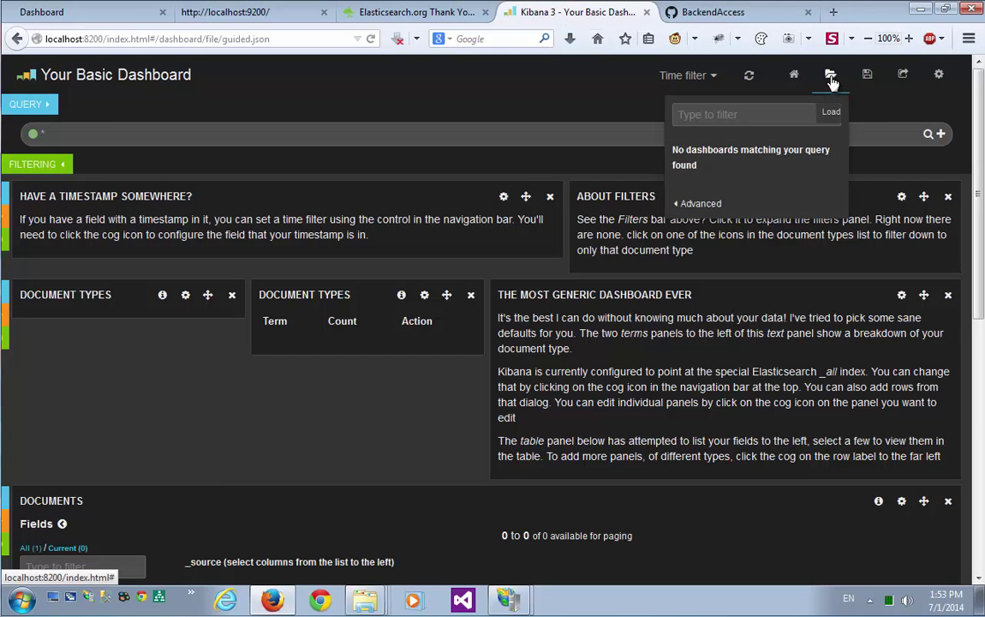
mouse_move(709, 211)
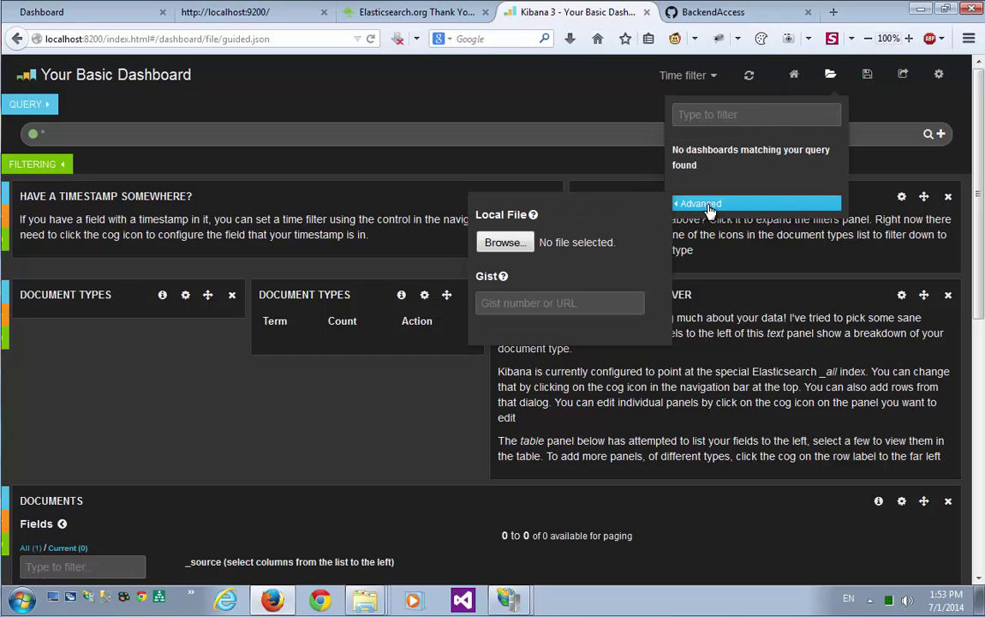
left_click(512, 303)
key("ctrl+v")
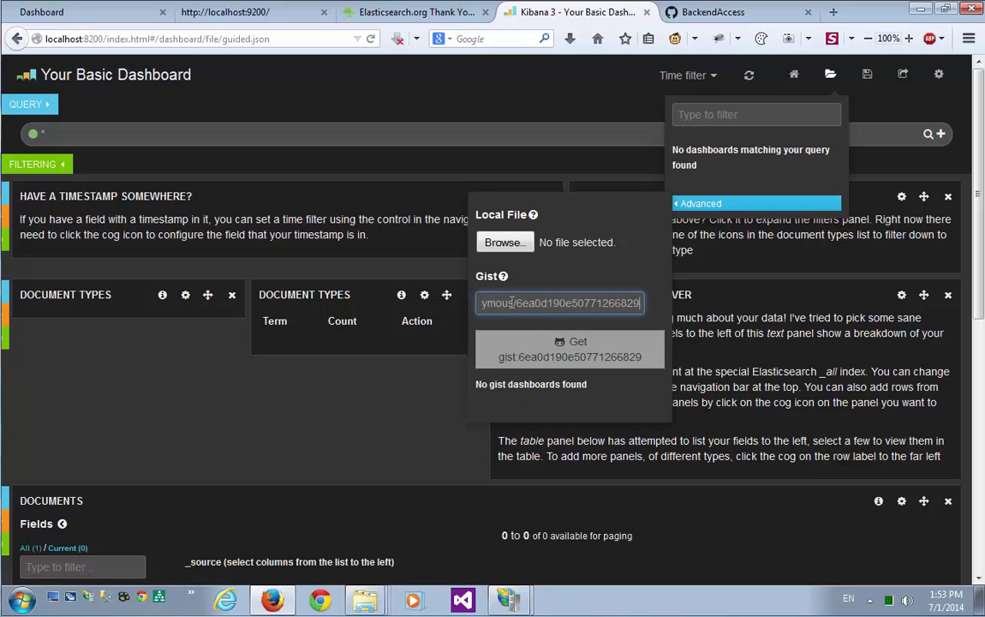
left_click(553, 359)
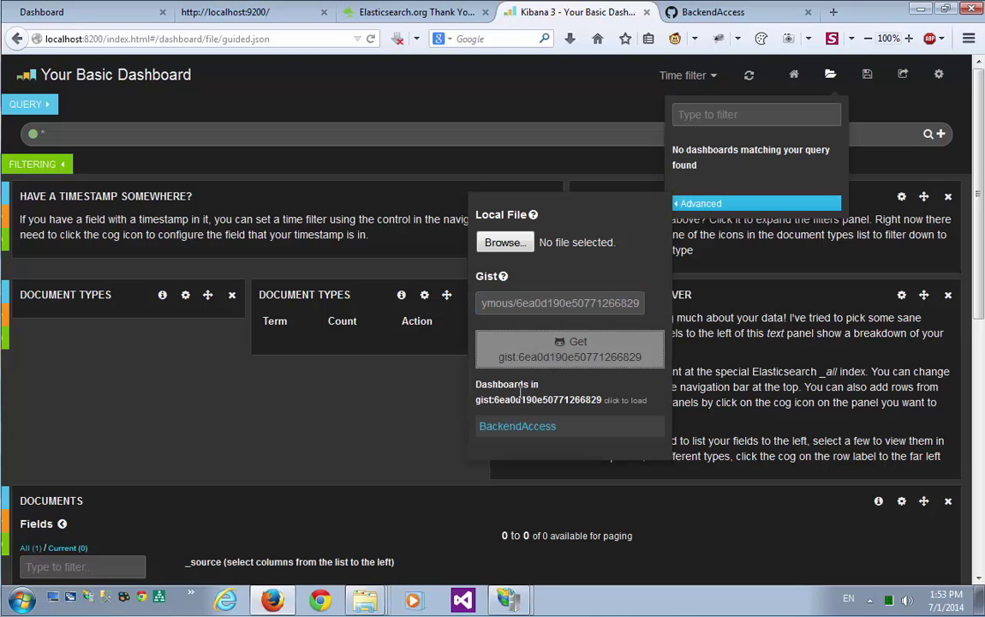
left_click(516, 427)
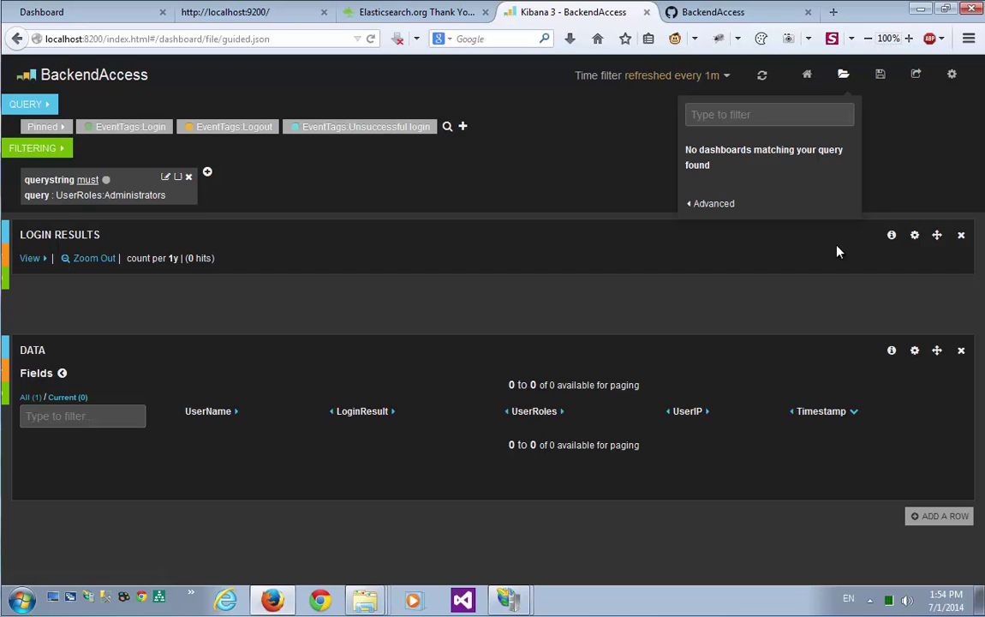
Step: Save the dashboard to Elasticsearch as BackendAccess and check the list of saved dashboards
left_click(880, 79)
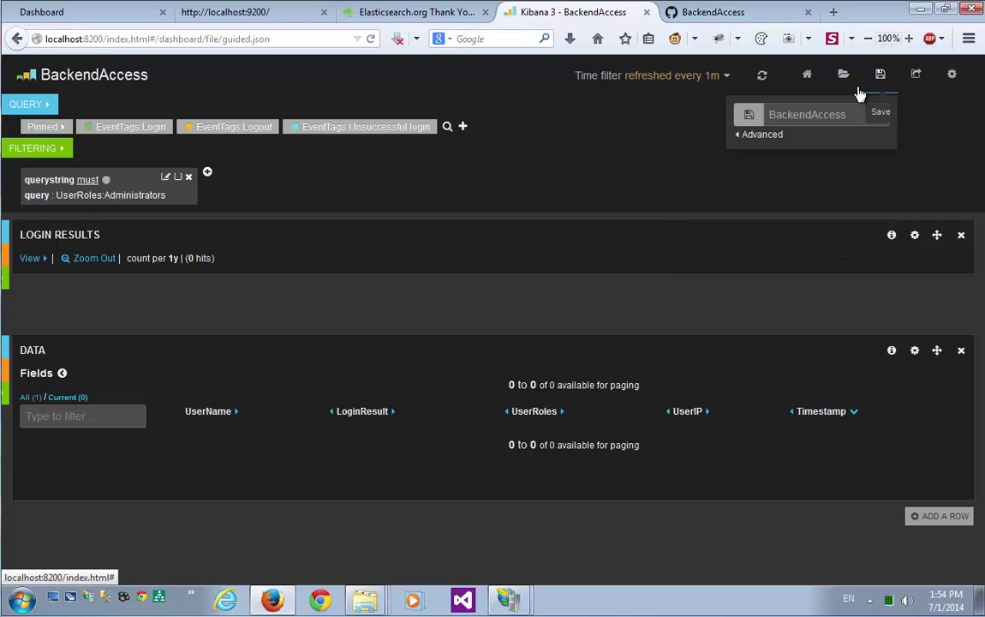
left_click(749, 116)
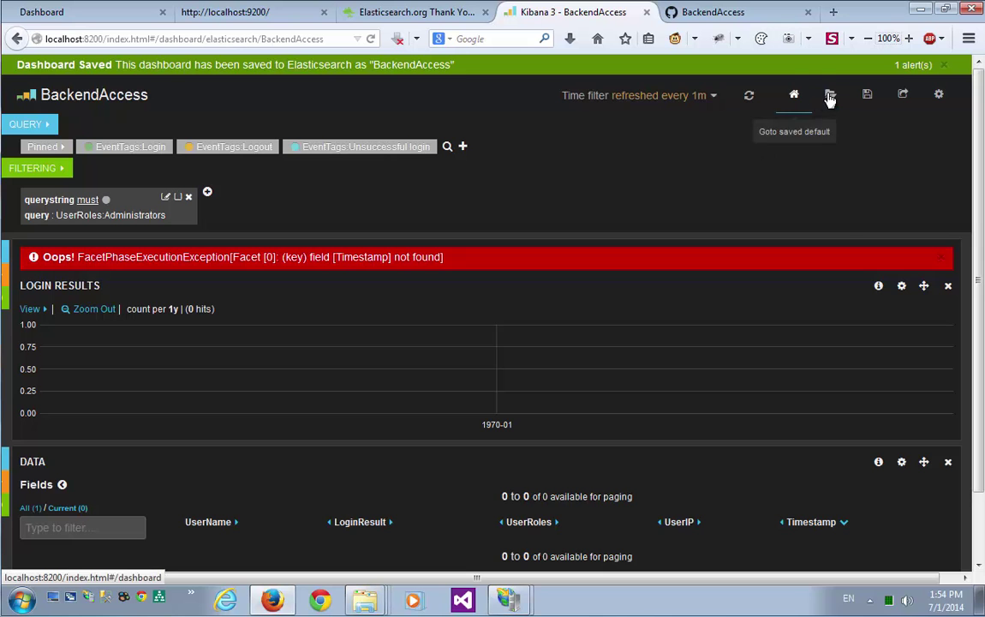
left_click(832, 97)
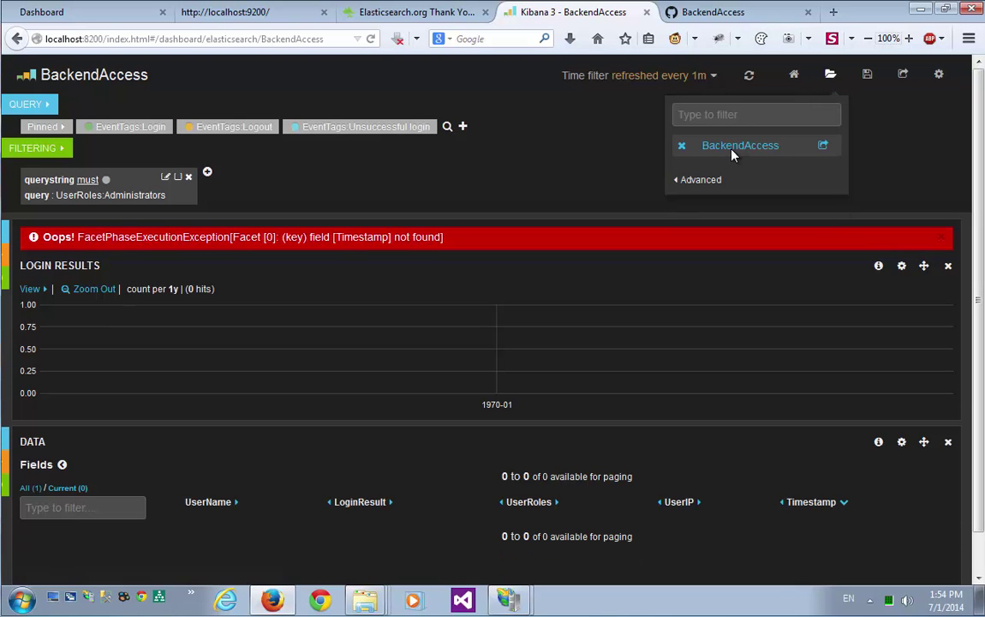
Step: Log out of the Sitefinity backend and reopen its login page under localhost/Sitefinity
left_click(103, 15)
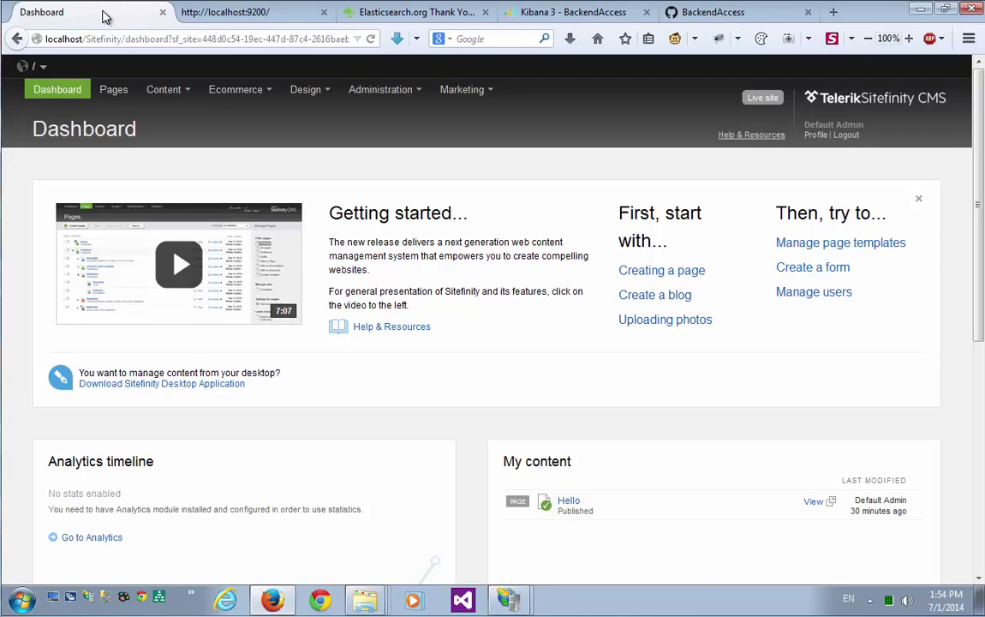
left_click(844, 135)
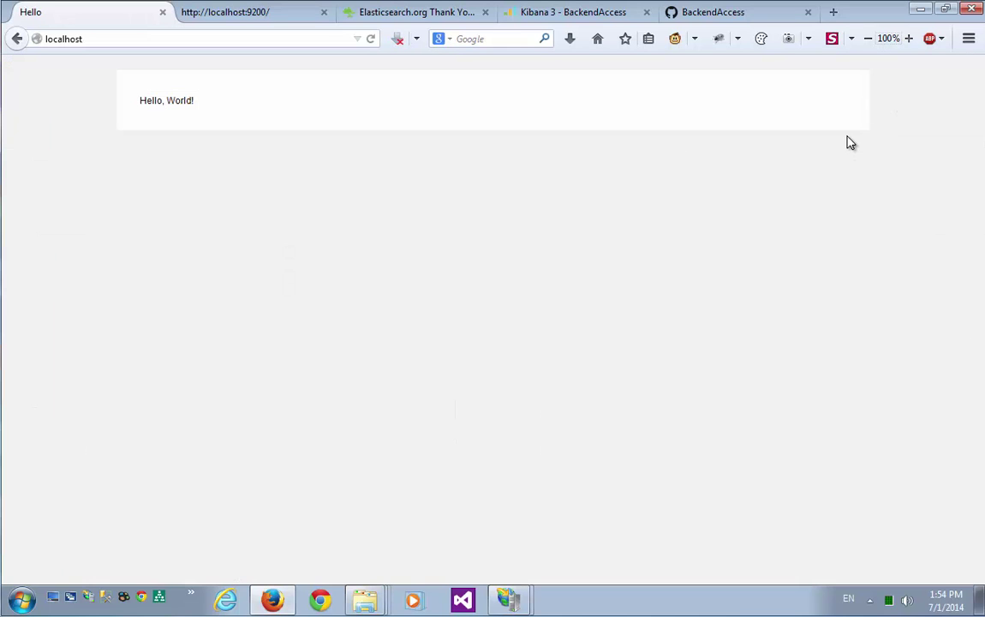
left_click(141, 39)
left_click(141, 38)
type("/s")
key("Down")
key("Return")
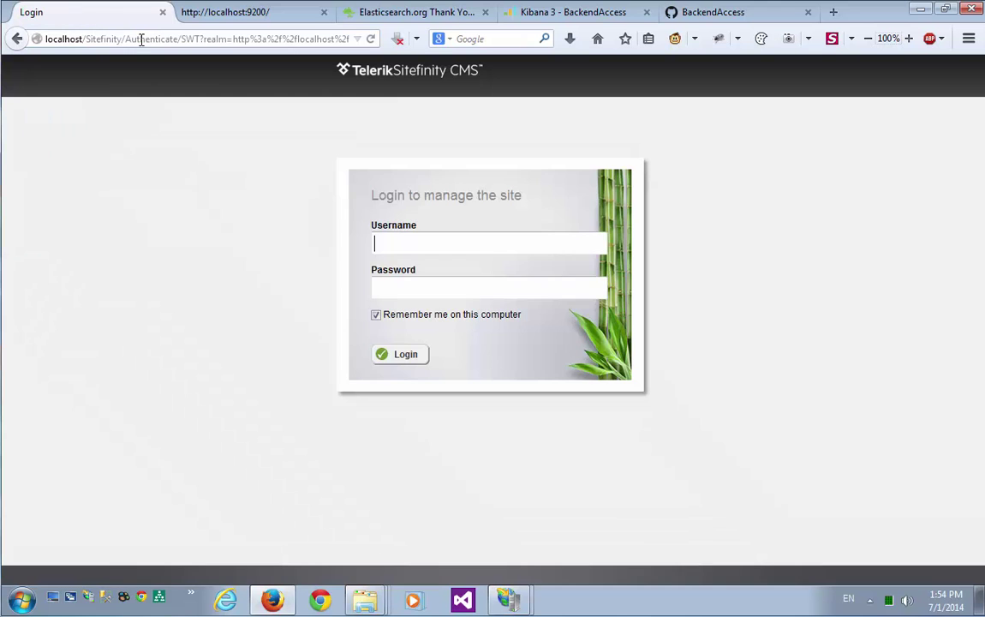
Step: Log in to Sitefinity with the saved admin username and account password
left_click(468, 243)
left_click(468, 242)
left_click(395, 277)
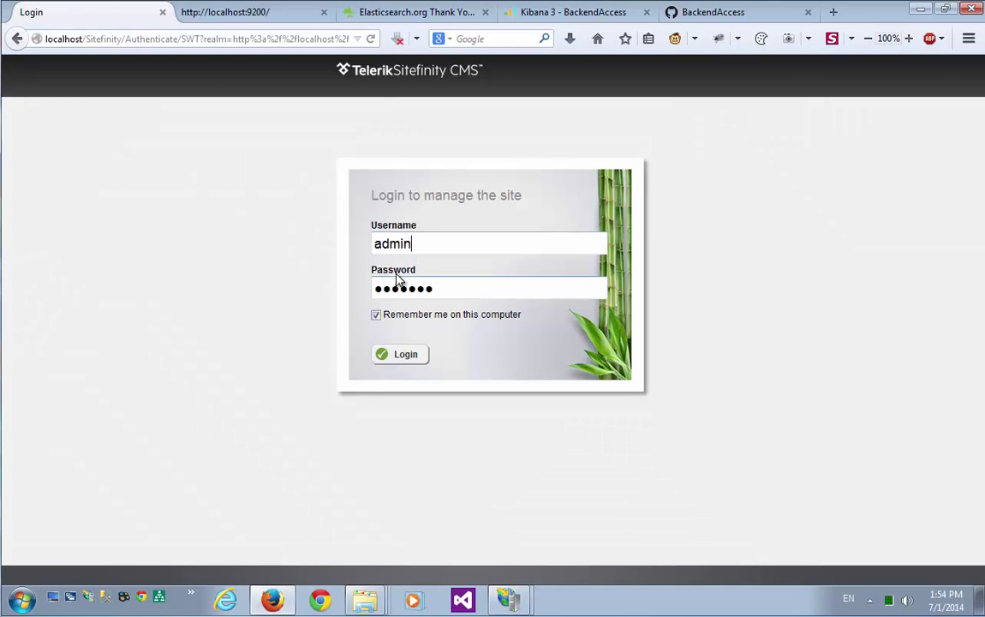
left_click(405, 355)
Step: In the Kibana BackendAccess dashboard's settings, change the default index to "index", save, and look through the dashboard's data
left_click(565, 13)
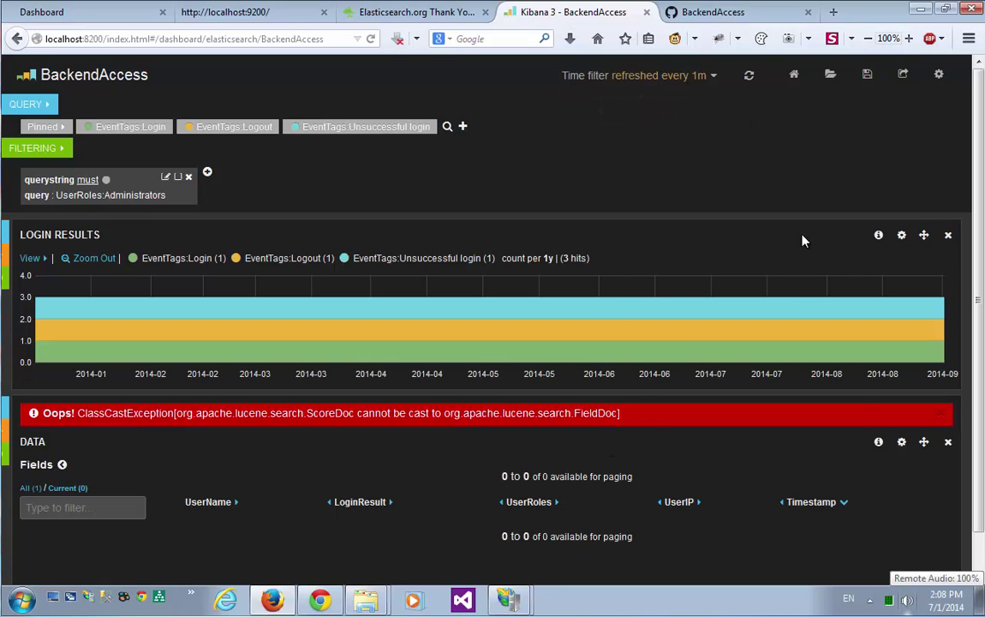
left_click(939, 75)
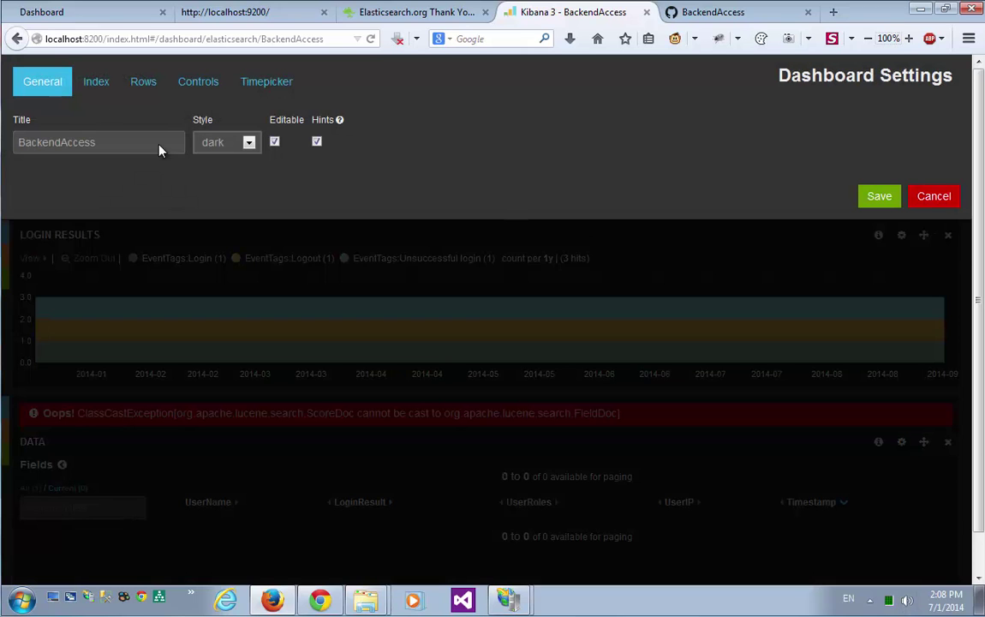
left_click(98, 83)
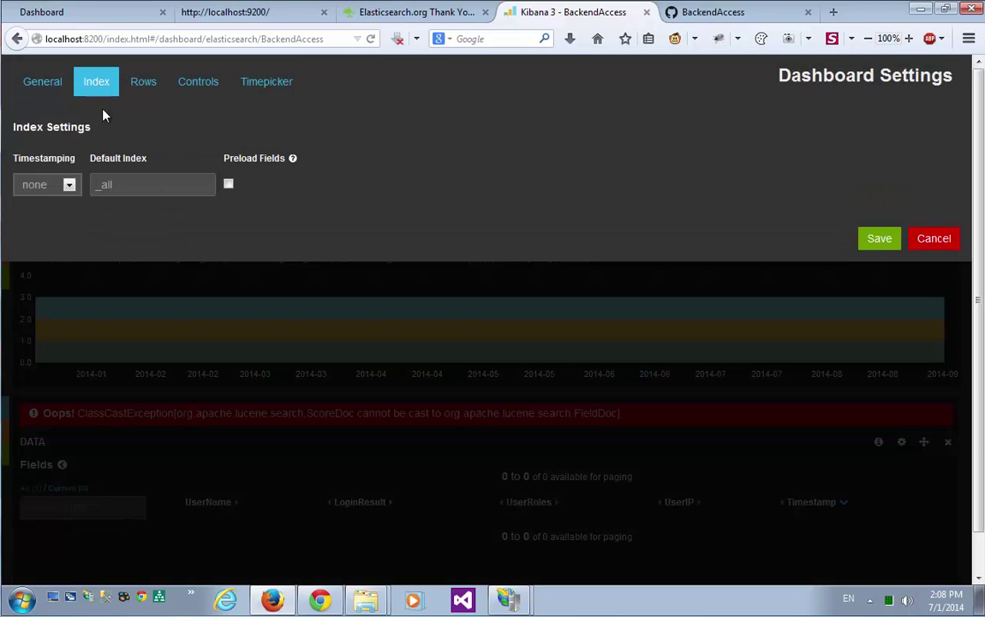
left_click(95, 185)
double_click(94, 185)
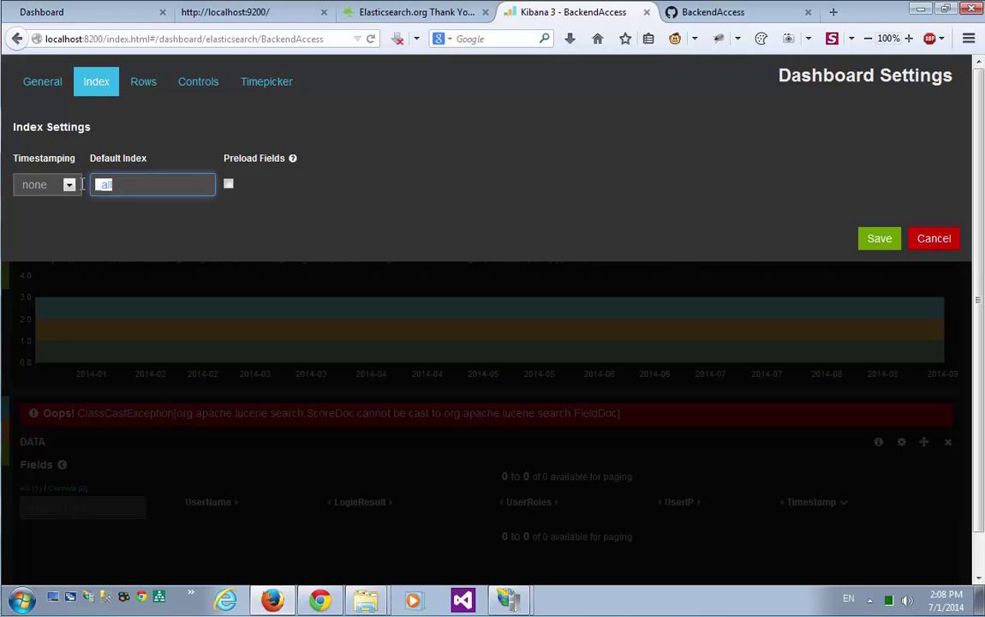
type("index")
left_click(881, 240)
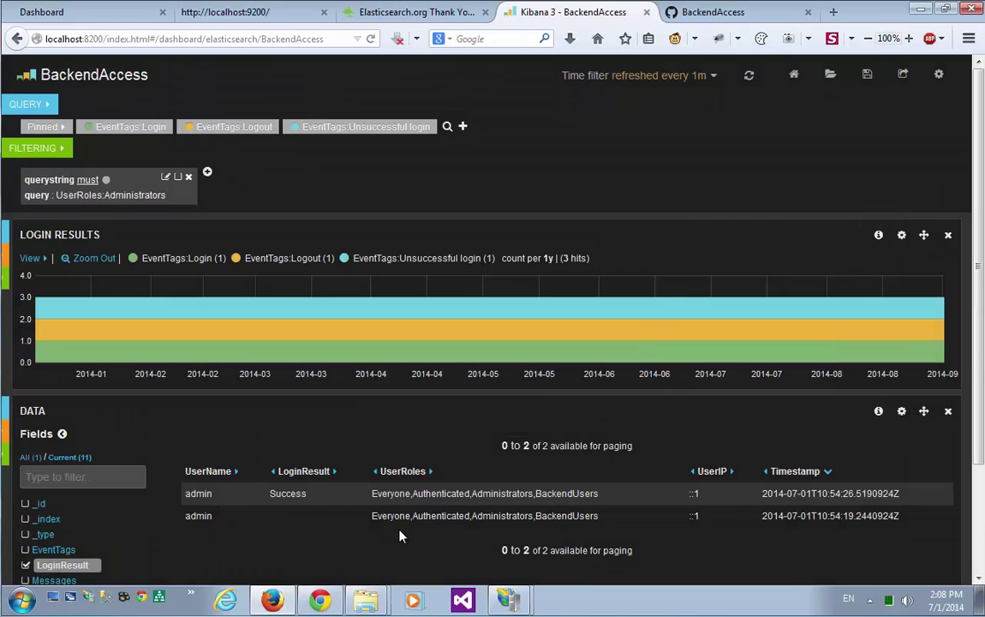
scroll(400, 536, "down", 3)
scroll(779, 486, "up", 3)
left_click(794, 75)
left_click(867, 75)
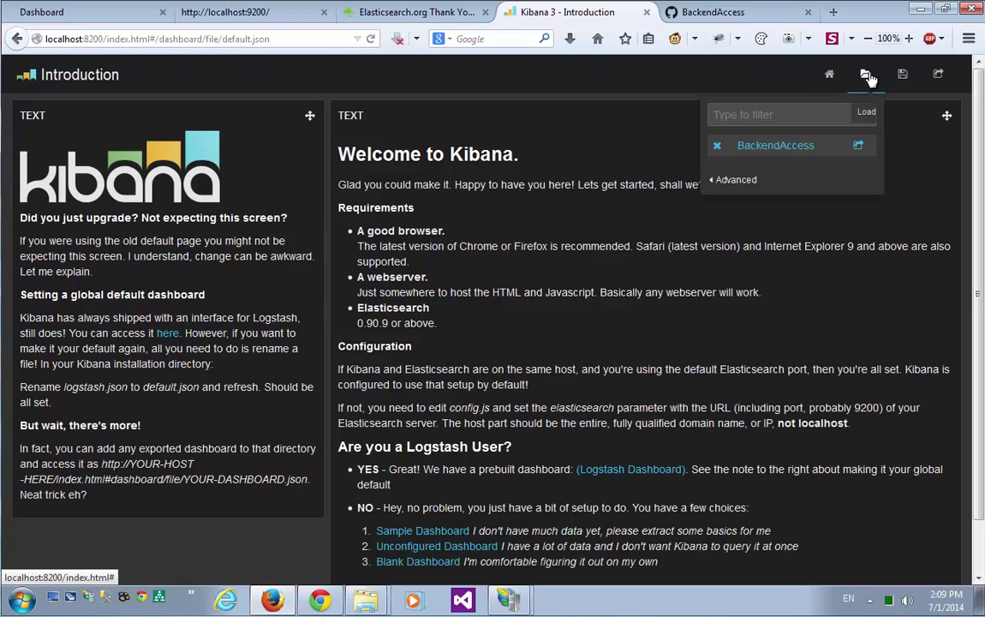
left_click(730, 179)
left_click(557, 280)
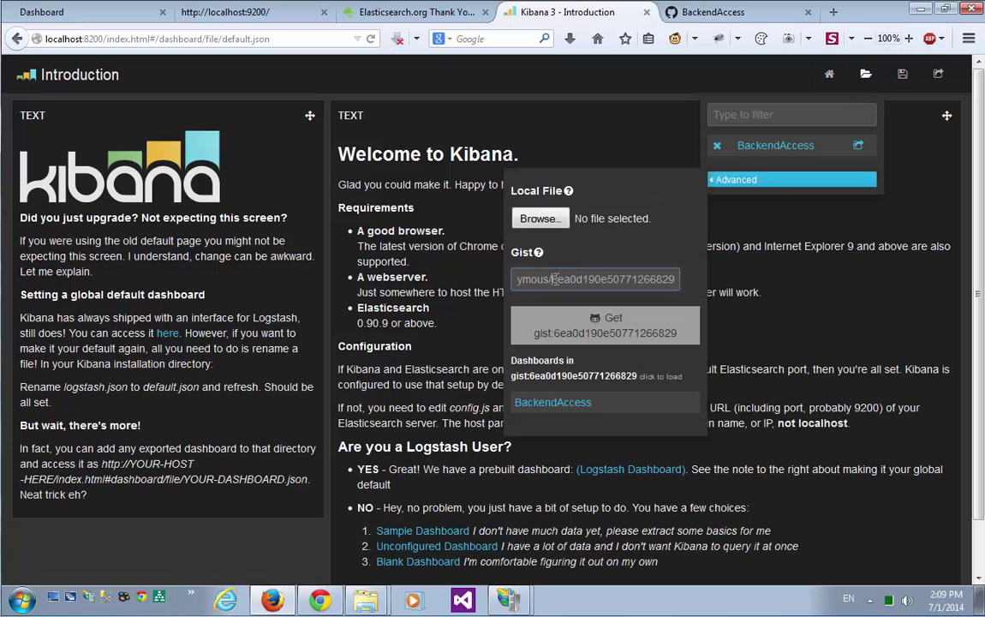
type("https://gist.github.com/anonymous/98f30017728ba5060c1c")
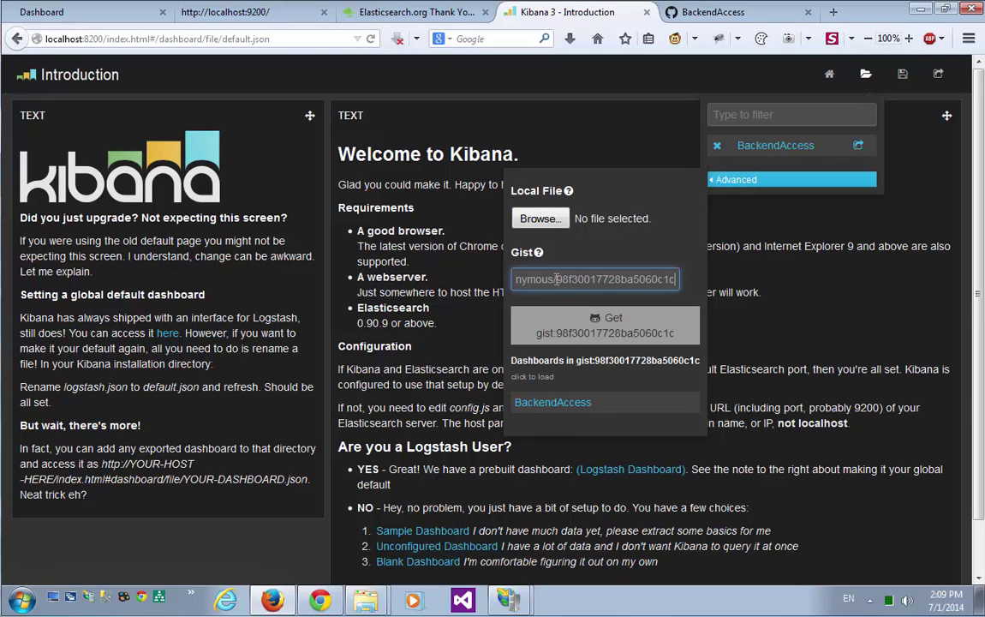
left_click(586, 329)
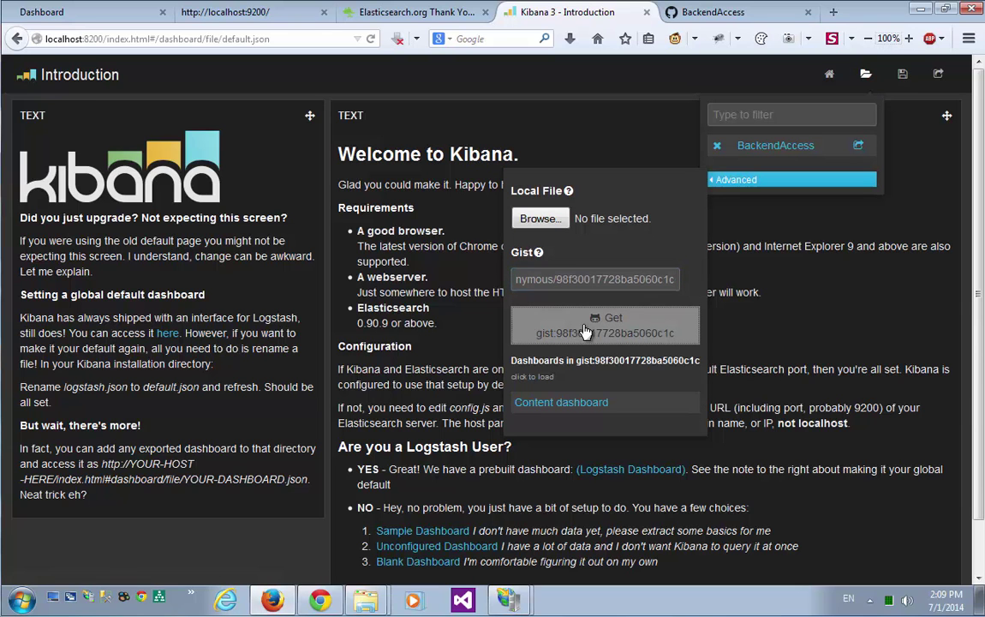
left_click(562, 403)
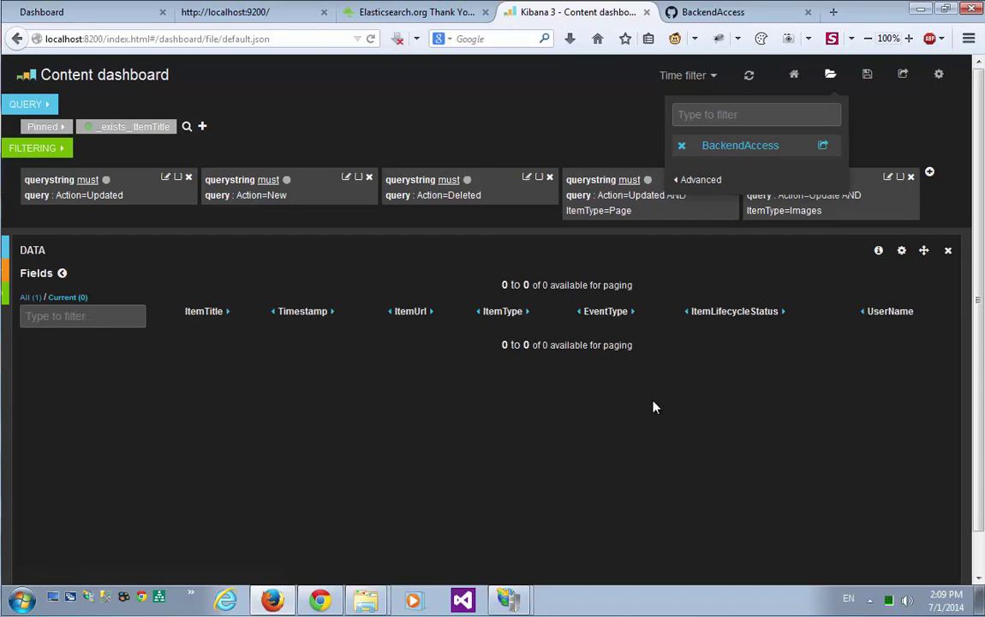
Step: Save the dashboard to Elasticsearch as "Content dashboard" and check the list of saved dashboards
left_click(867, 75)
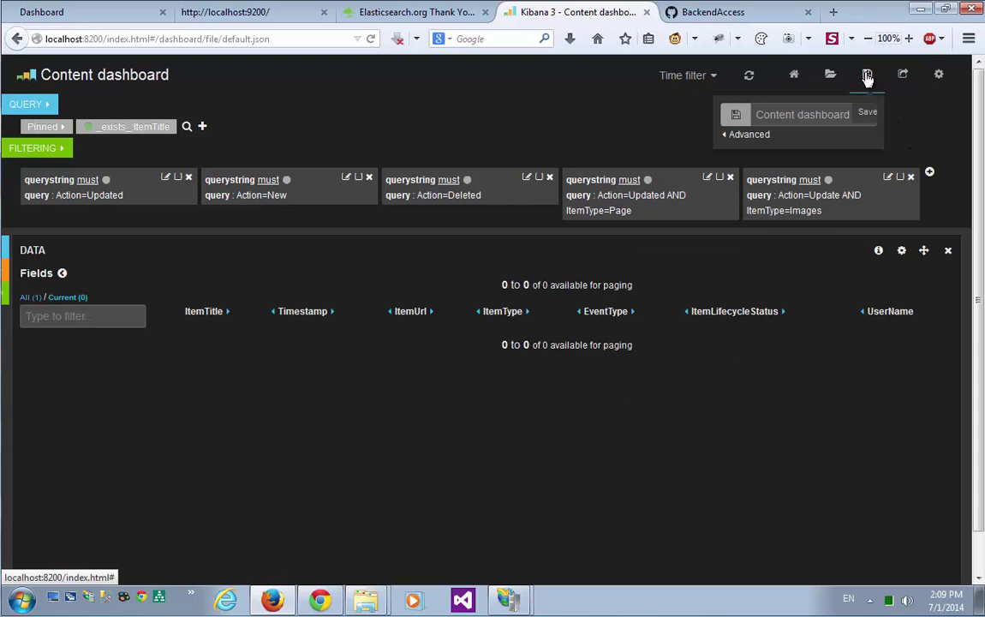
left_click(734, 114)
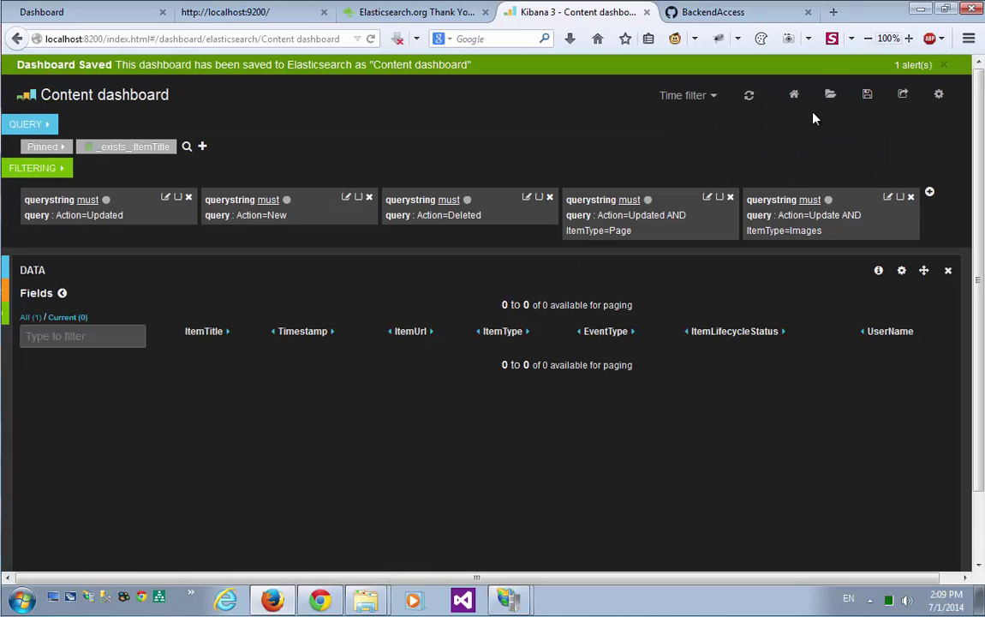
left_click(832, 97)
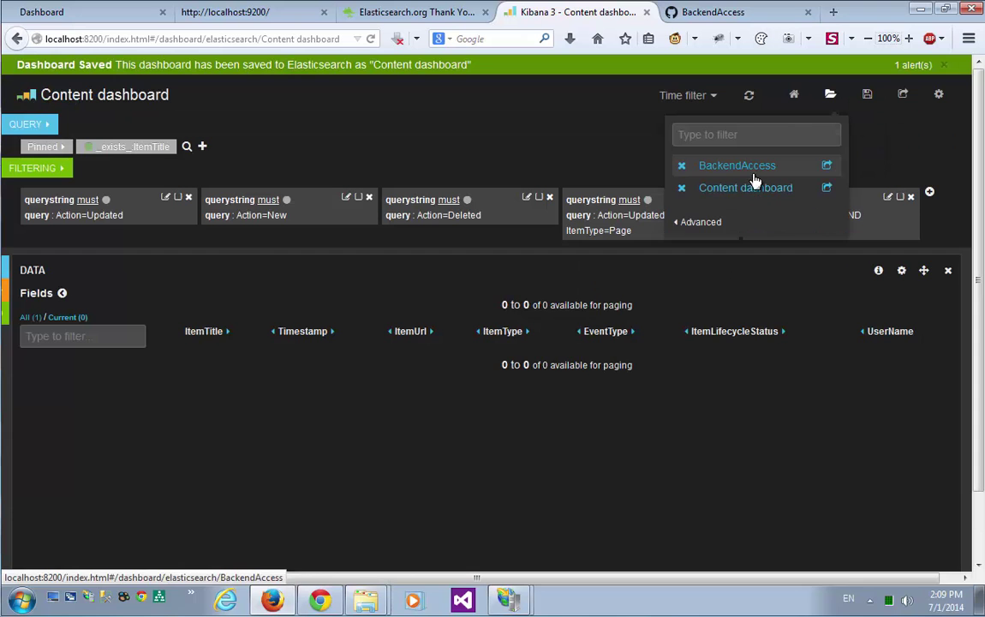
left_click(373, 423)
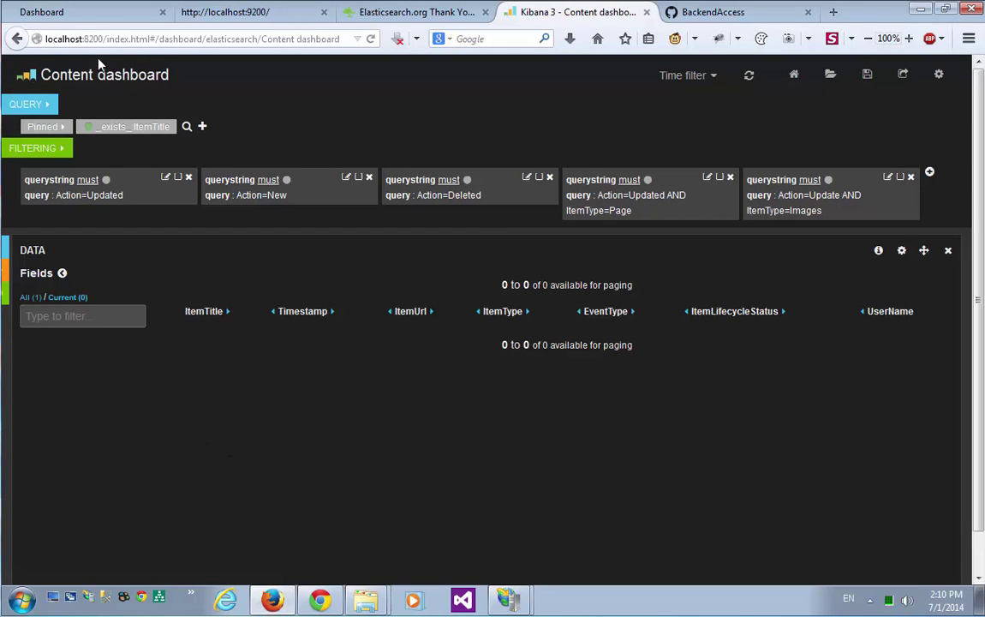
Step: Publish a Sitefinity news item titled "Test news" with the body text "Test", and refresh Kibana's Content dashboard
left_click(96, 17)
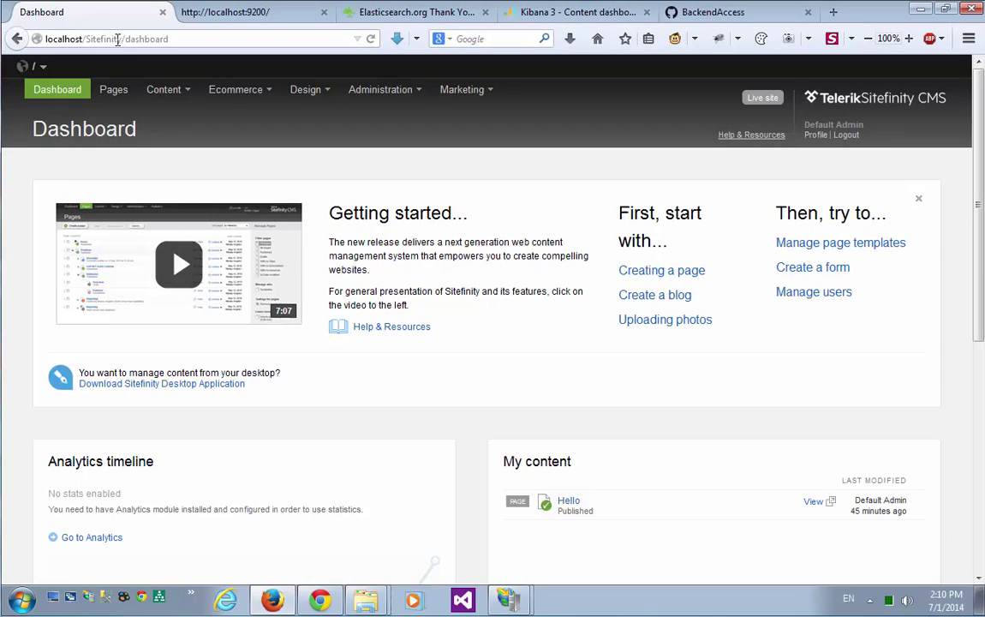
mouse_move(160, 97)
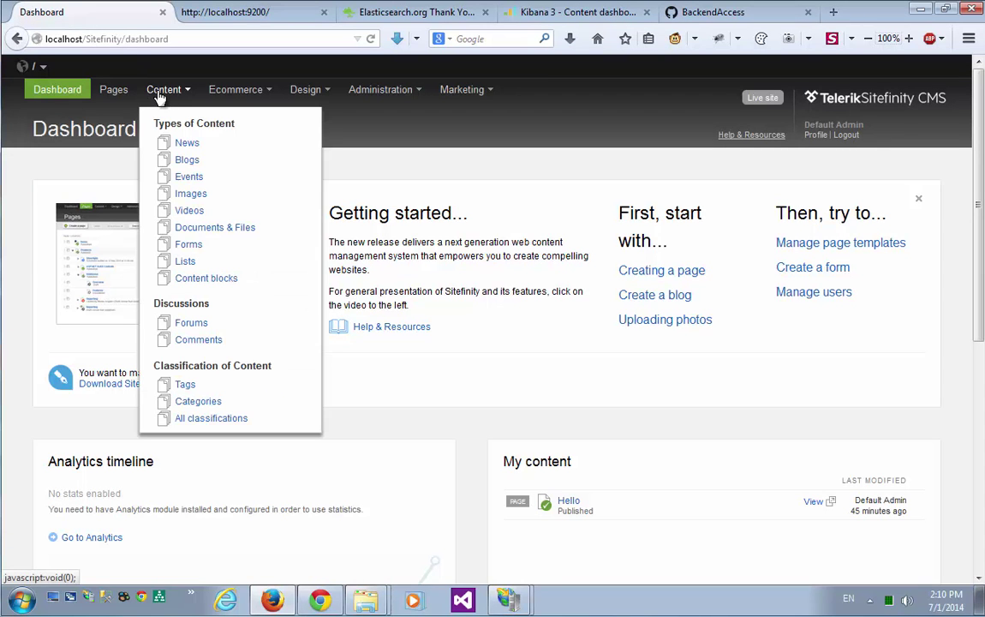
left_click(183, 145)
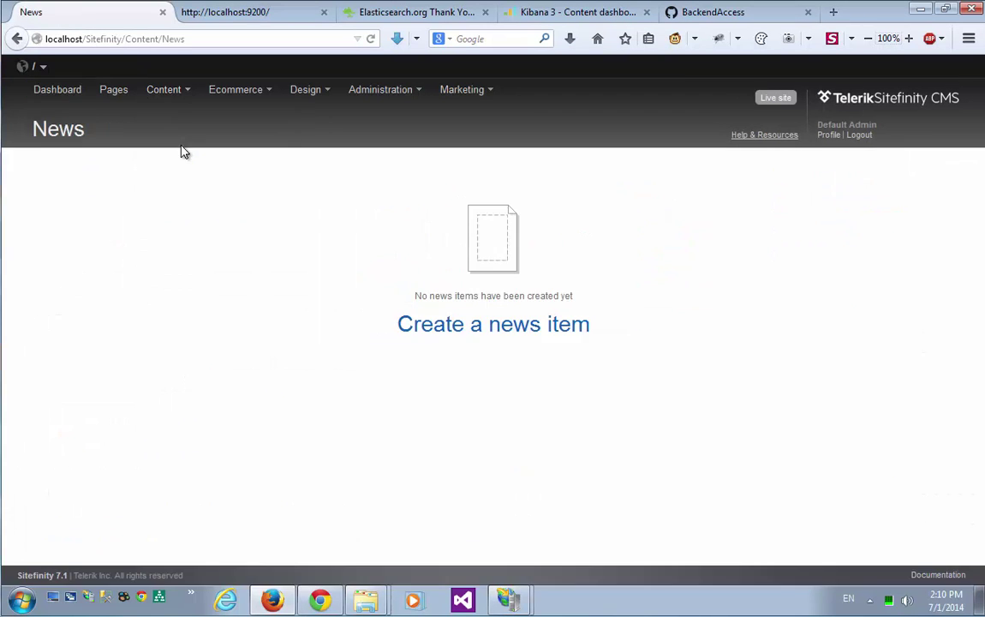
left_click(413, 327)
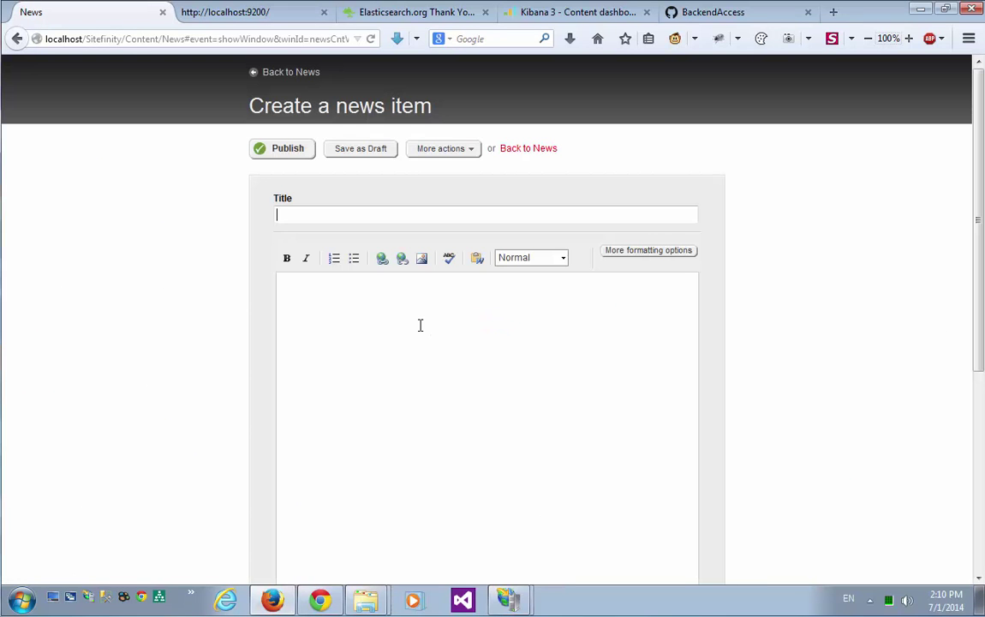
type("Test newsTest")
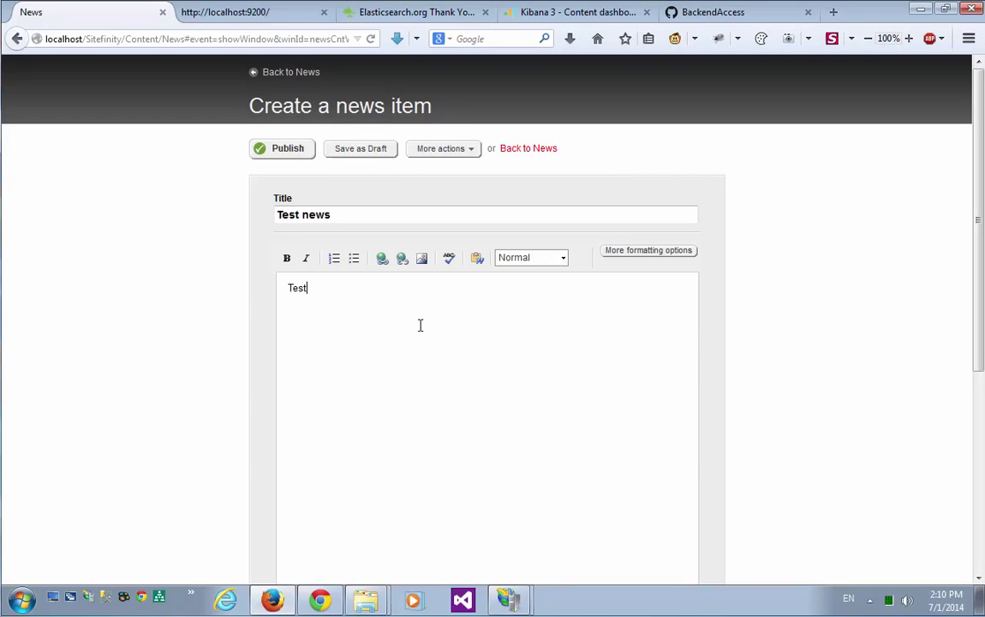
left_click(286, 155)
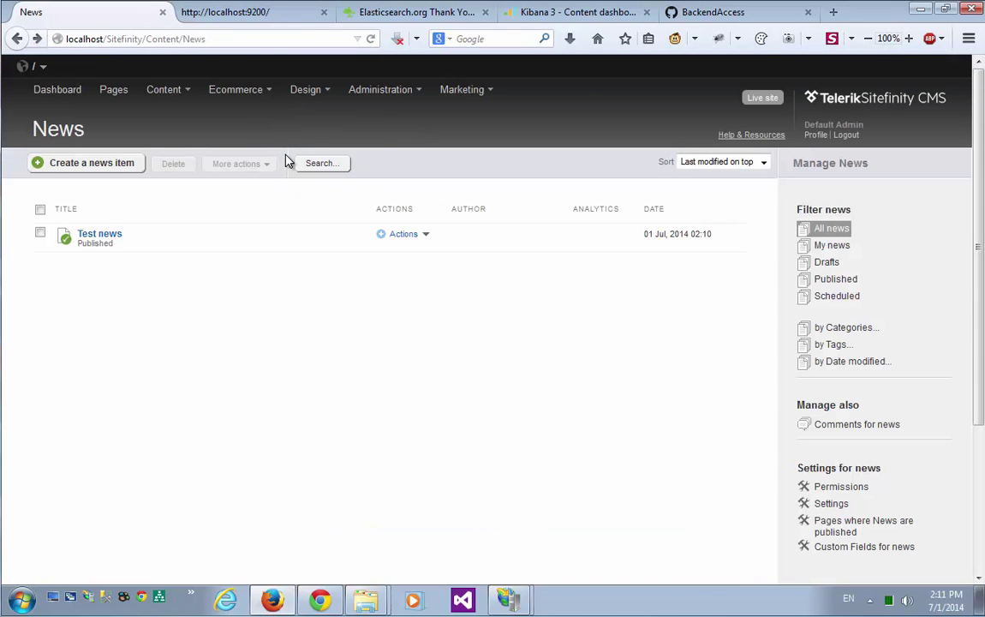
left_click(580, 13)
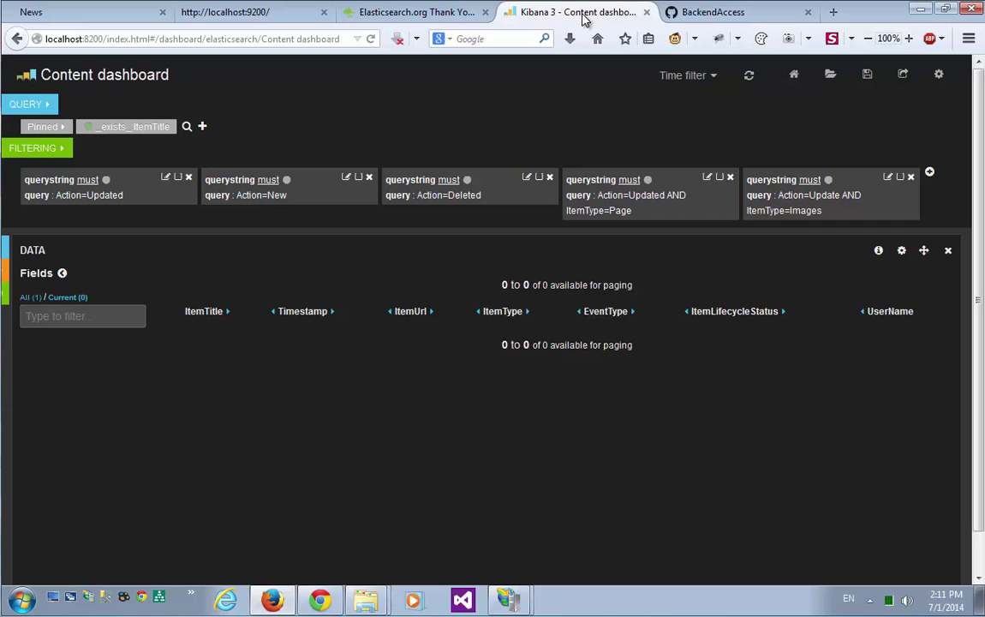
left_click(750, 77)
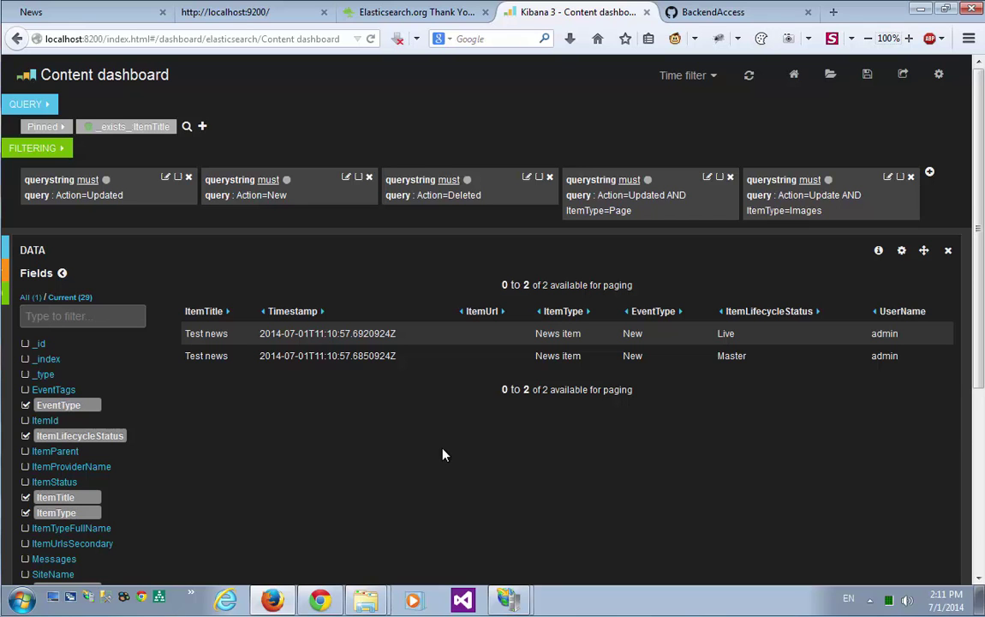
Step: Open the Audit section of Sitefinity's advanced settings and examine its EnableJsonLogging option
left_click(59, 17)
mouse_move(365, 94)
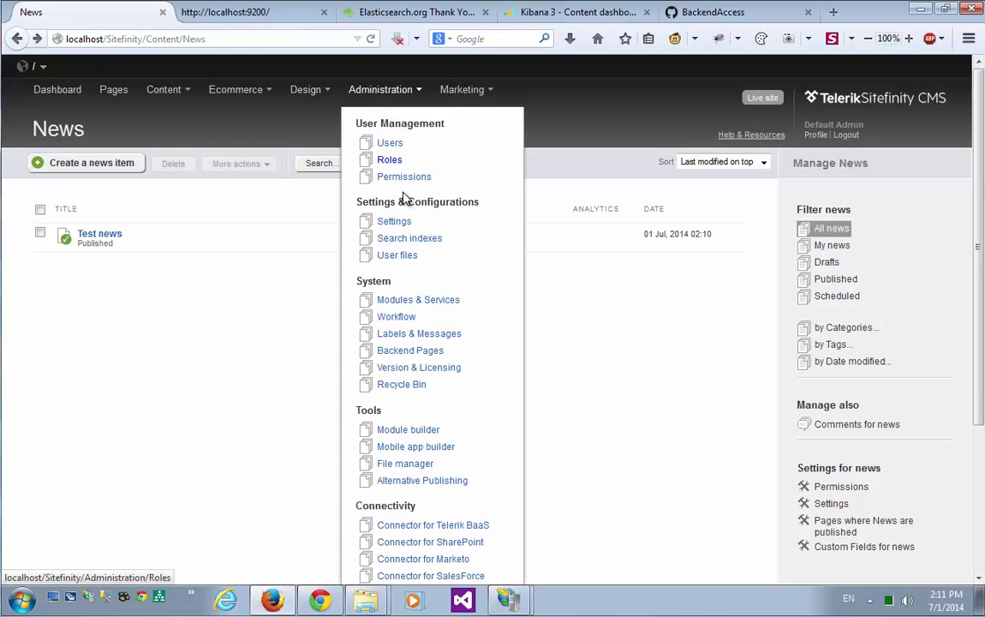
left_click(395, 222)
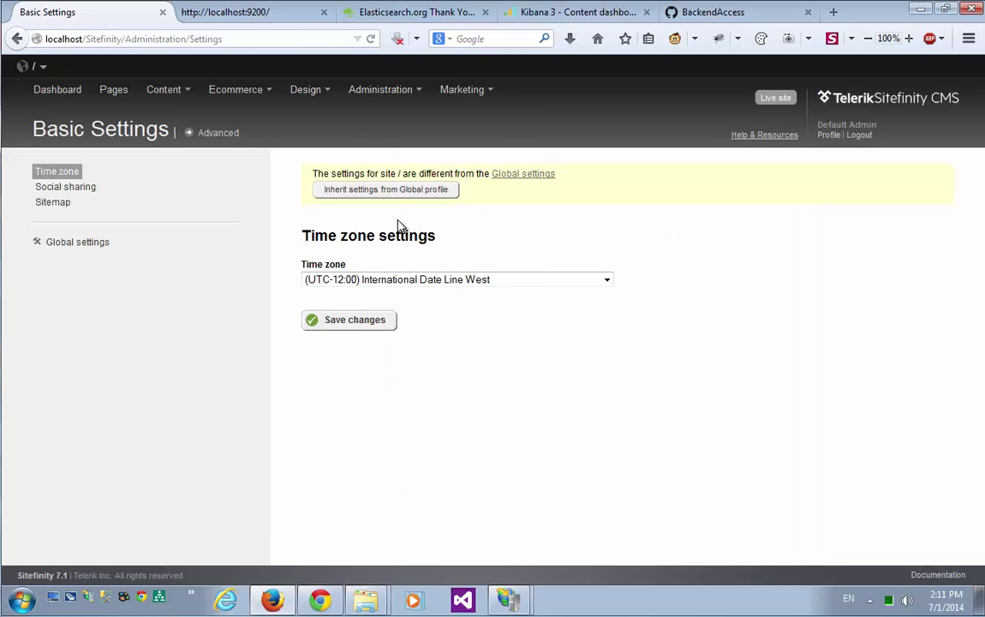
left_click(218, 137)
left_click(58, 183)
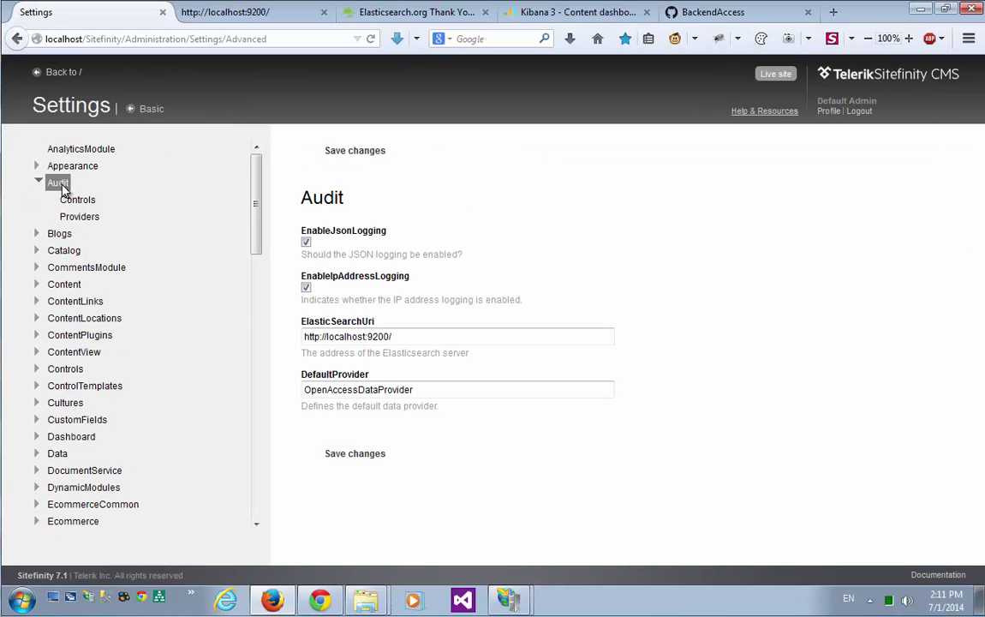
left_click(307, 243)
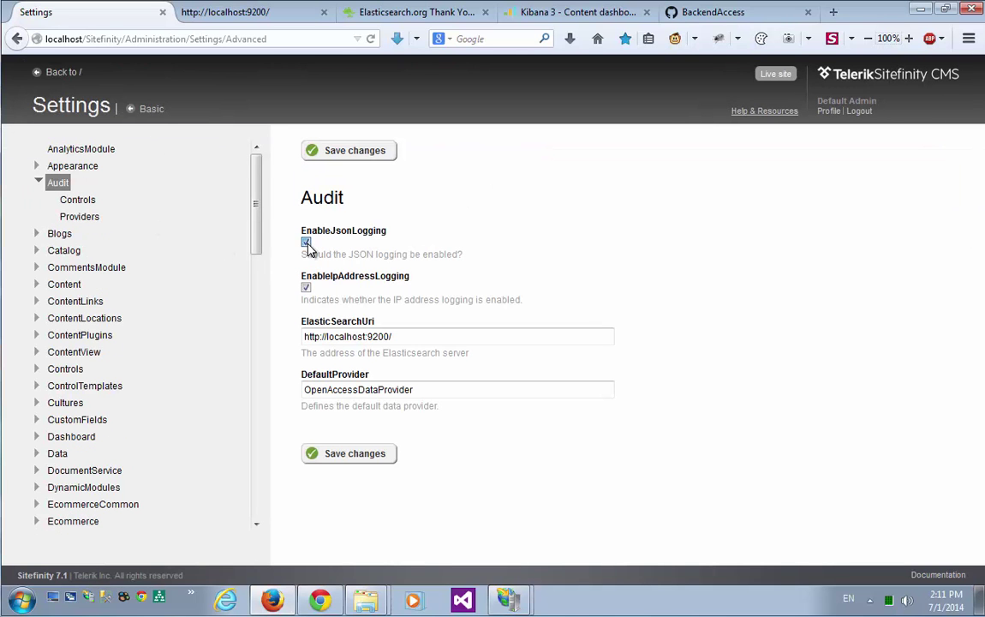